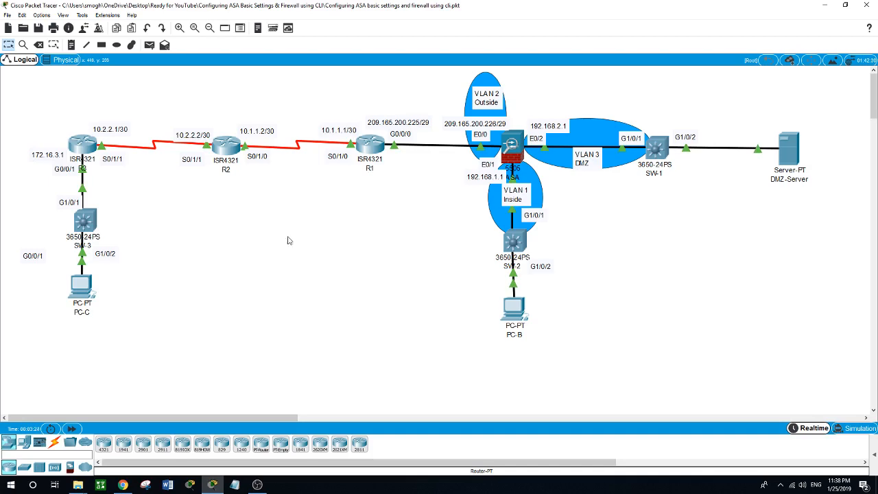
- Open the ASA firewall's window, reposition and widen it, and switch to its CLI
left_click(511, 146)
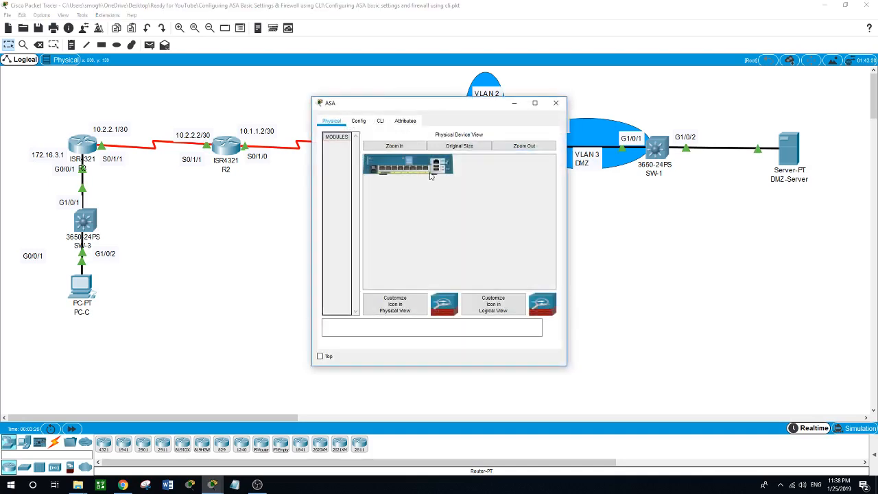
left_click_drag(449, 104, 383, 222)
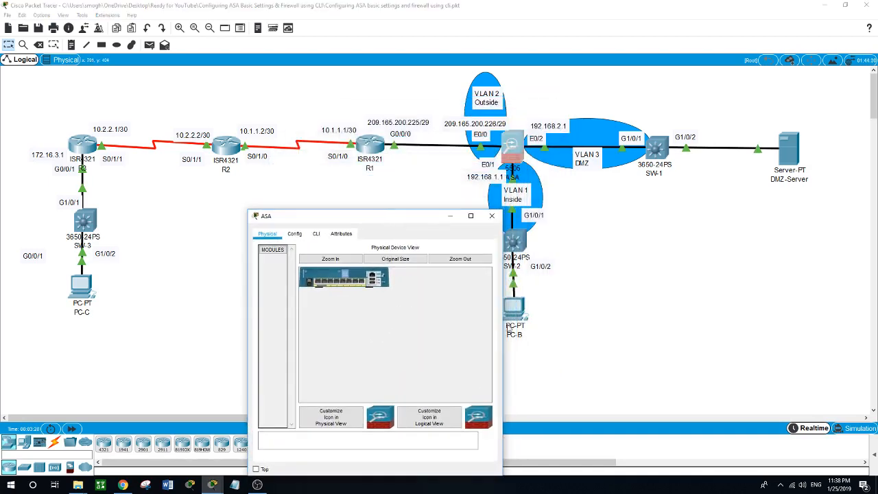
left_click_drag(503, 325, 841, 325)
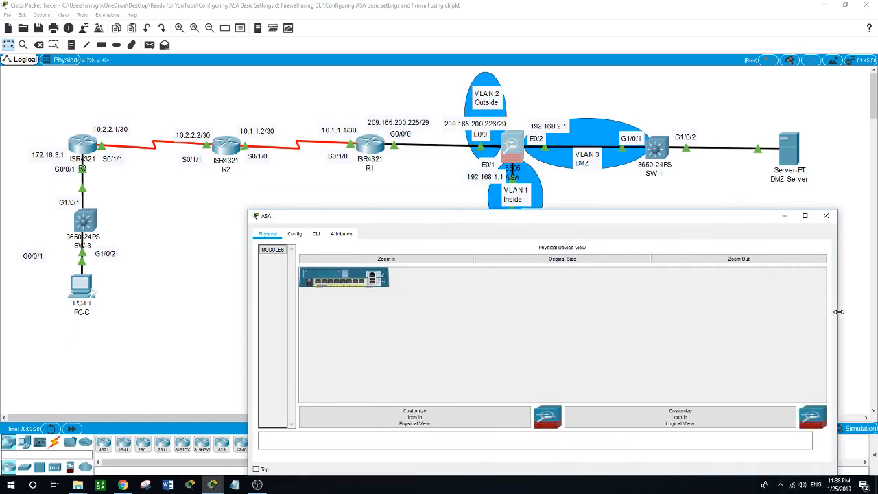
left_click_drag(417, 223, 402, 196)
left_click(302, 207)
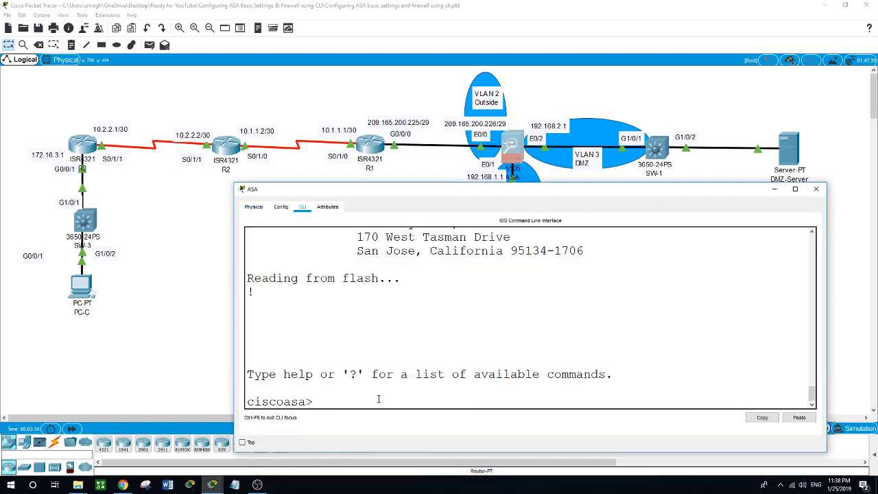
- Run show version and maximize the console to scroll through the output
type("show version")
key("Return")
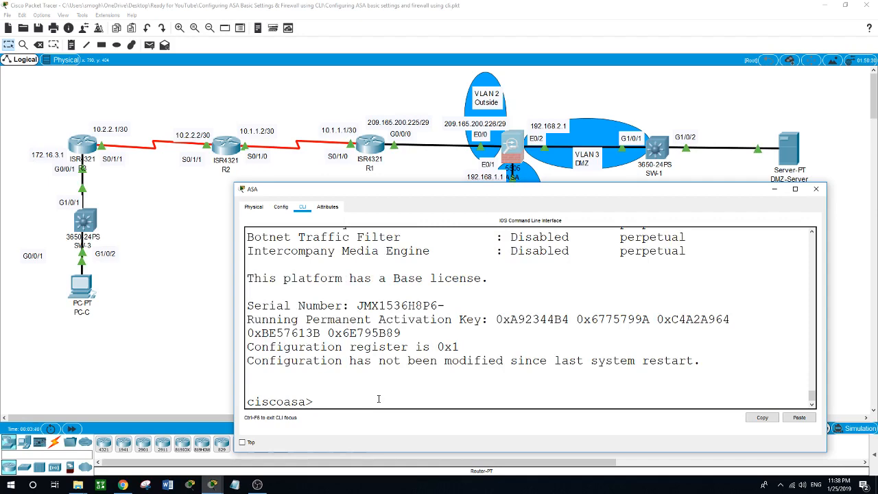
left_click(795, 188)
scroll(404, 240, "up", 7)
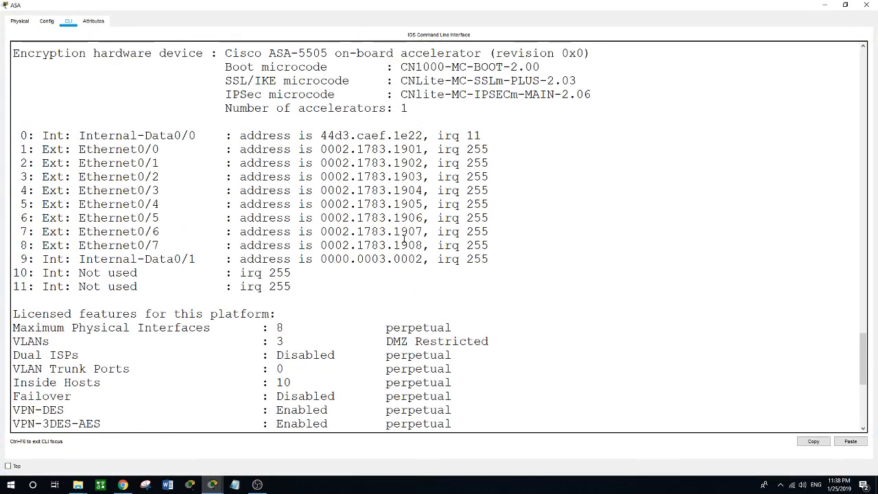
scroll(404, 239, "up", 1)
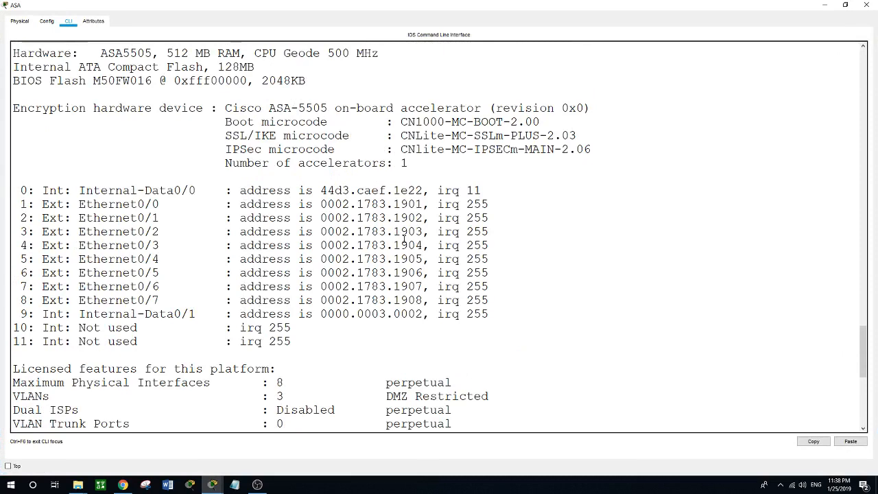
scroll(404, 239, "up", 5)
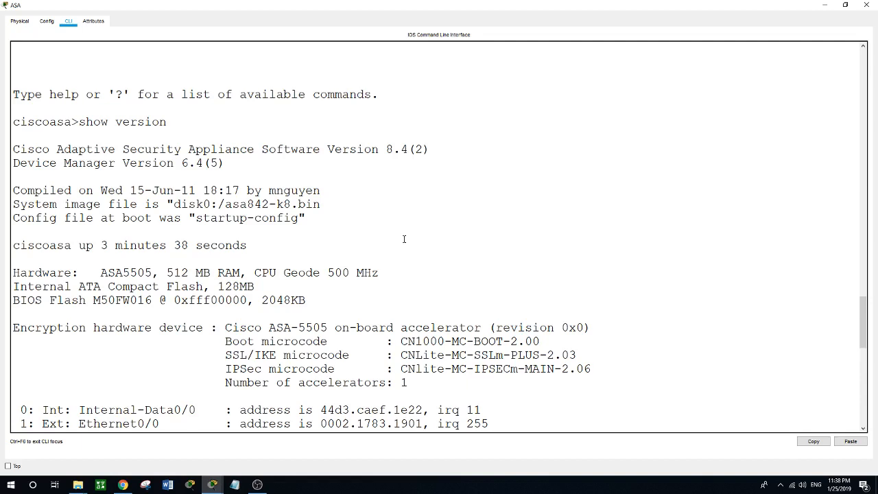
scroll(404, 239, "down", 1)
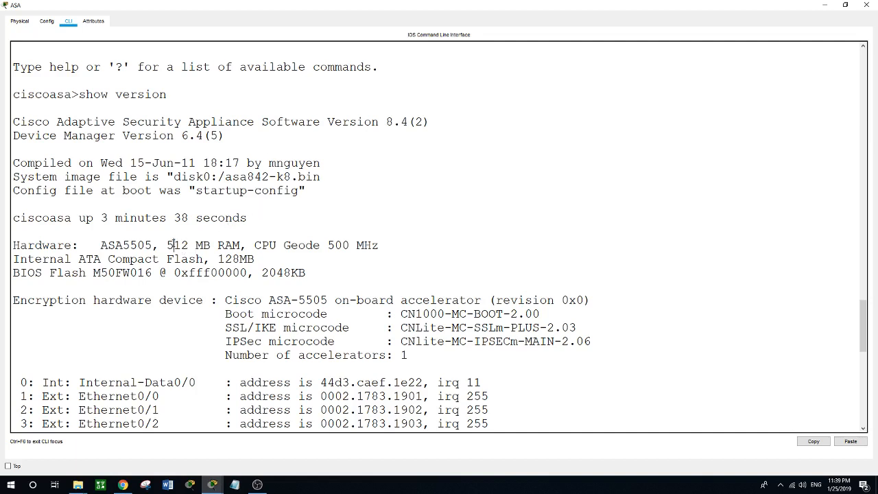
- Highlight the 512 MB RAM, physical interfaces, 3-VLAN limit and Base license, then restore the window
left_click_drag(173, 245, 247, 246)
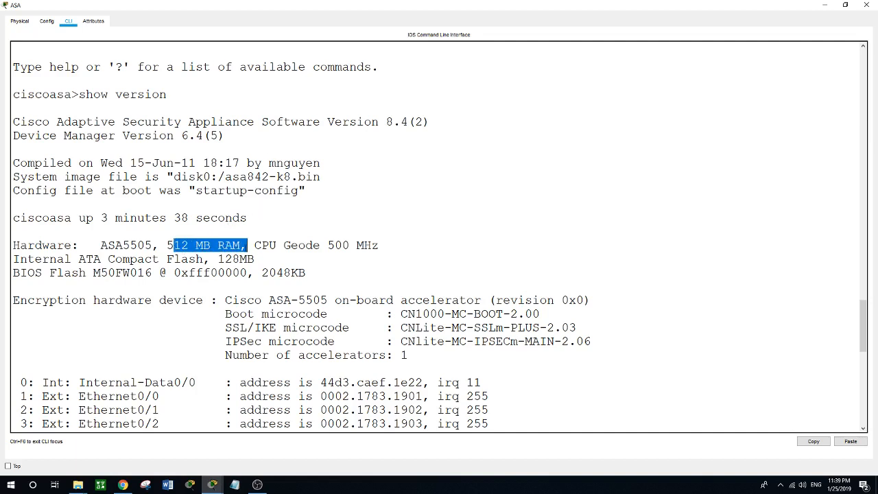
left_click(498, 218)
scroll(498, 217, "down", 4)
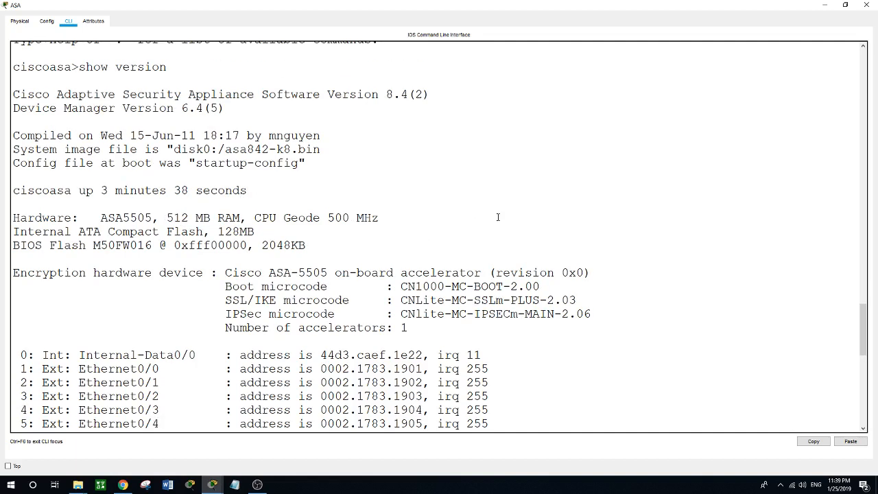
scroll(498, 217, "down", 8)
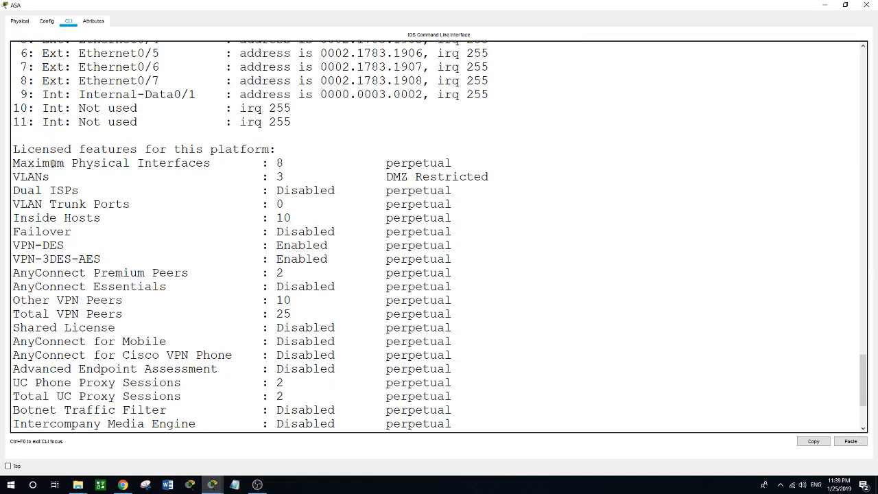
left_click_drag(49, 163, 339, 166)
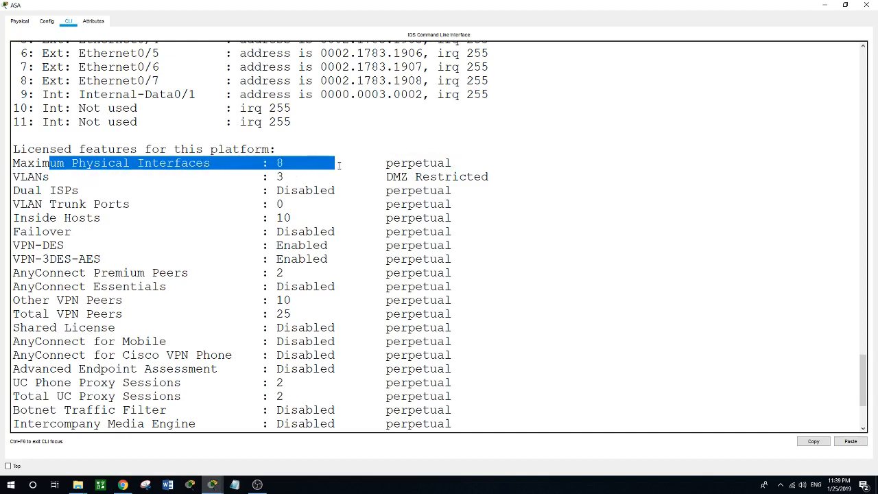
left_click(197, 181)
left_click_drag(152, 177, 409, 180)
scroll(317, 234, "down", 3)
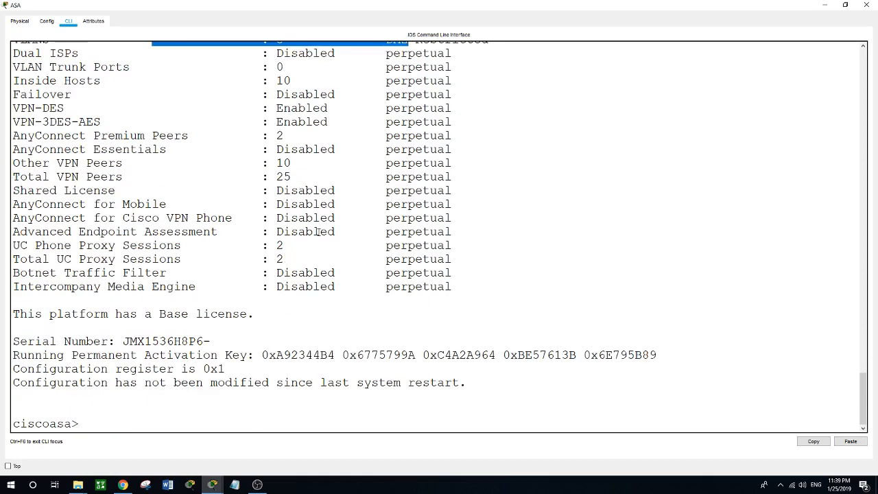
left_click_drag(115, 314, 248, 315)
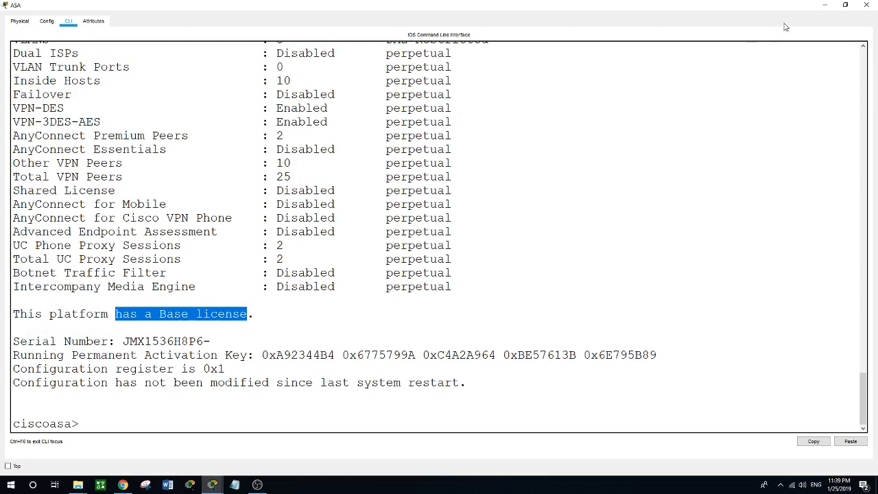
left_click(845, 5)
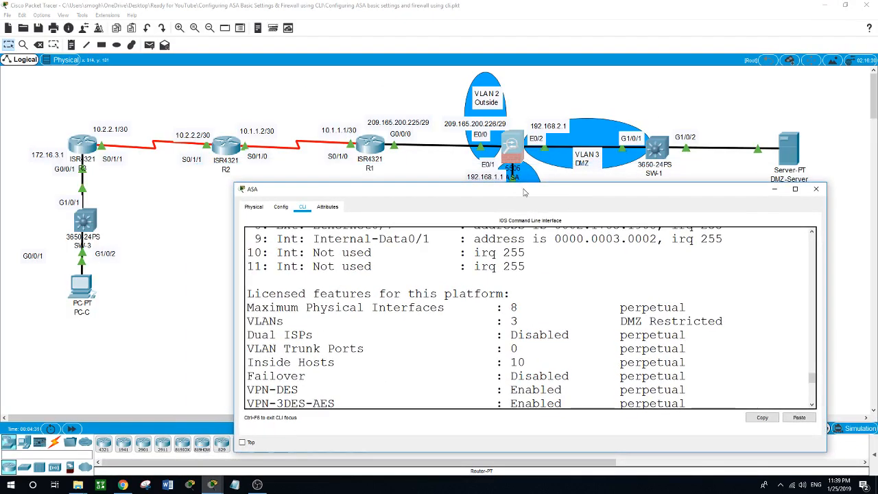
- Enter privileged mode on the ASA with an empty enable password
left_click_drag(524, 190, 434, 100)
scroll(459, 233, "down", 5)
scroll(459, 237, "down", 3)
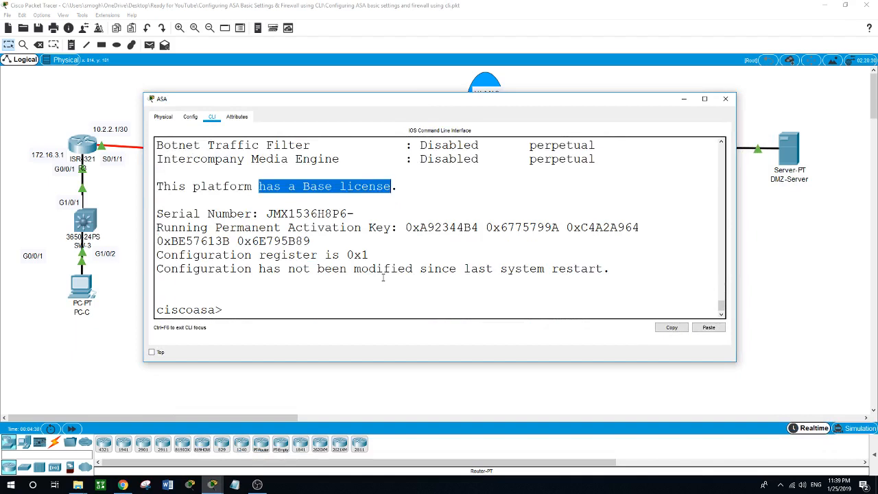
type("en")
key("Return")
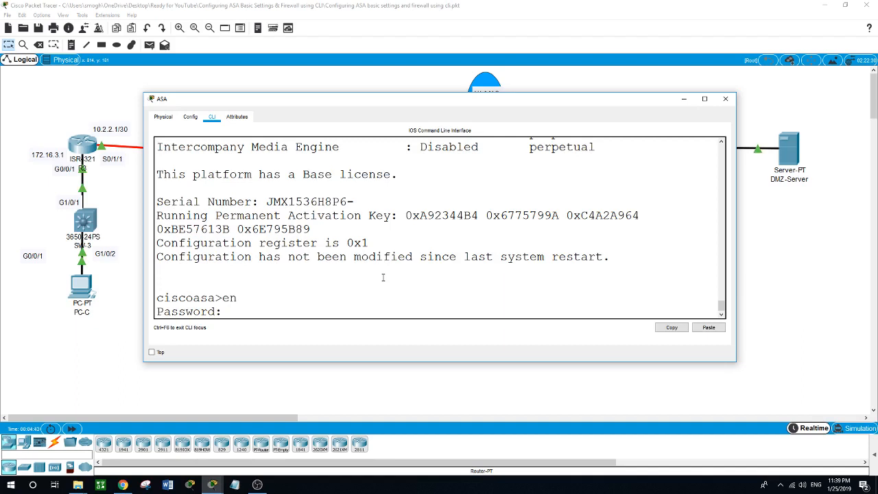
key("Return")
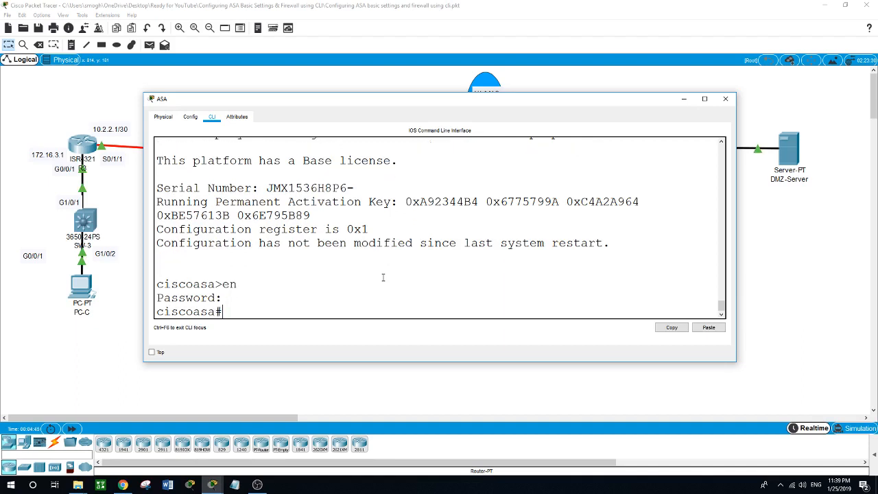
- Enter global configuration mode and set the hostname to ASA
type("hostname ASA")
key("Return")
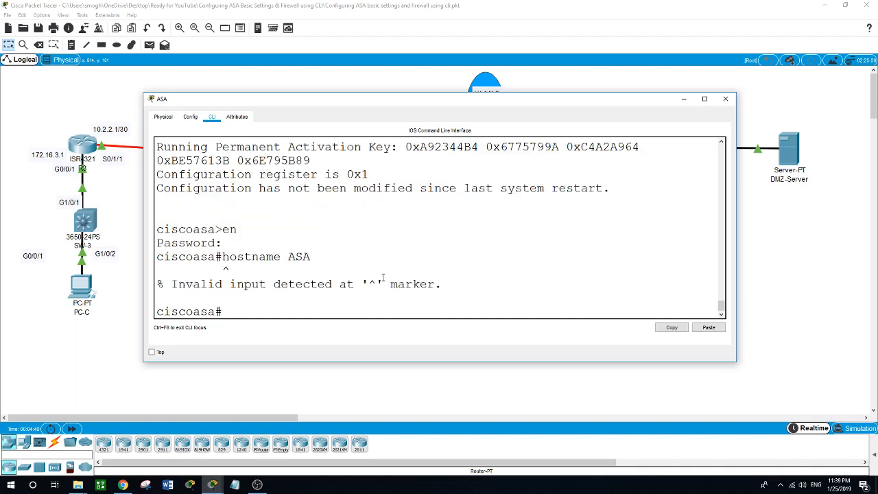
type("conf t")
key("Return")
type("hos")
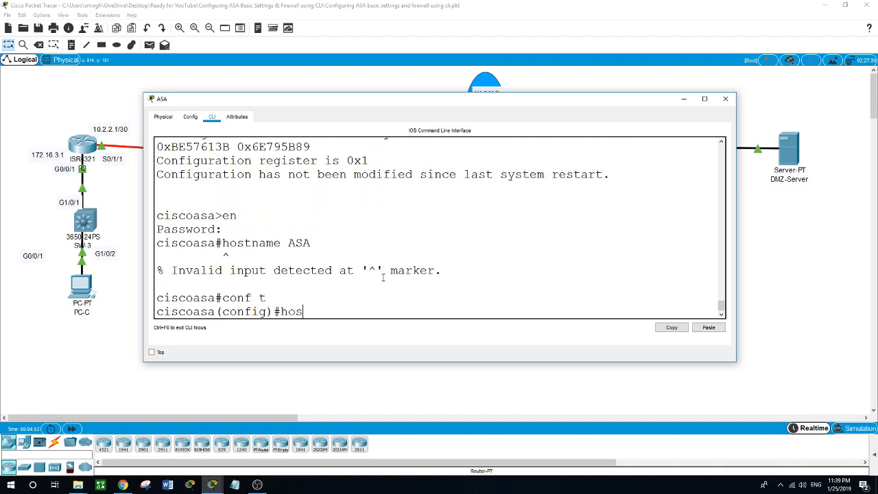
type("tname ASA")
key("Return")
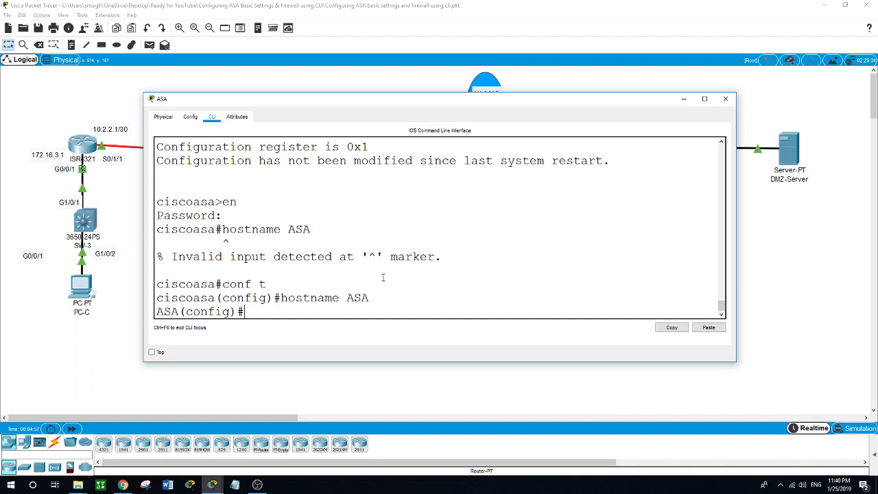
- Set the domain name to ccnasecurity.com
type("domain-nam")
key("Tab")
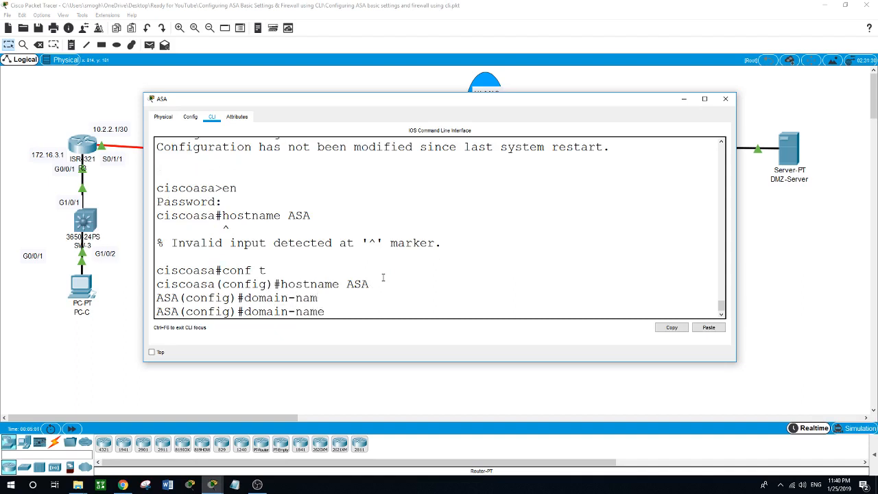
type("ccnasecurity.com")
key("Return")
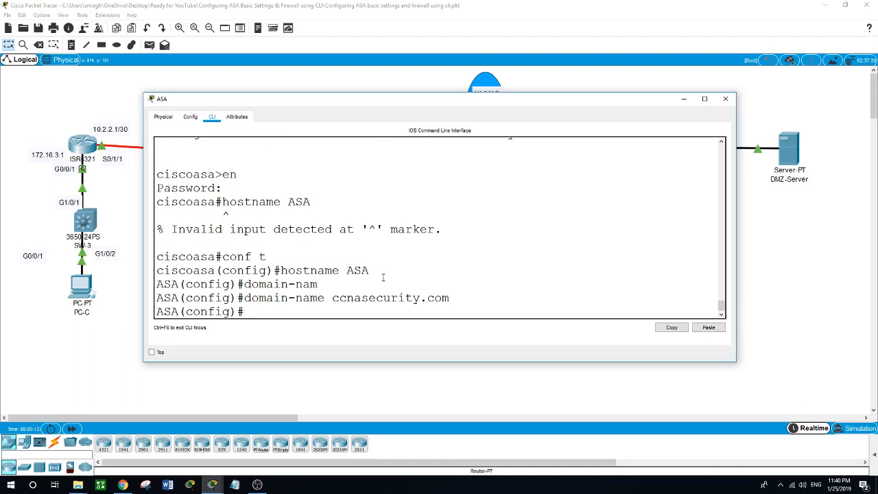
- Set the privileged-mode enable password and begin the int vlan 1 command
type("ena")
key("Tab")
type("pass")
key("Tab")
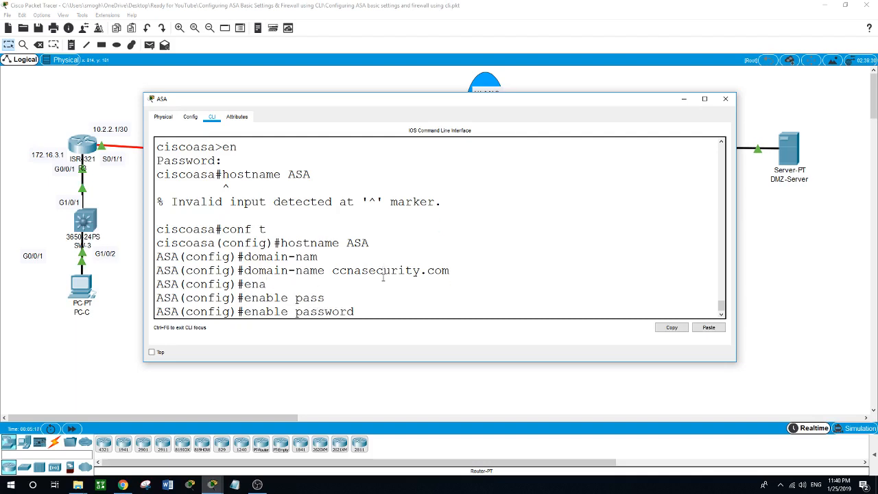
type("cisco")
key("Return")
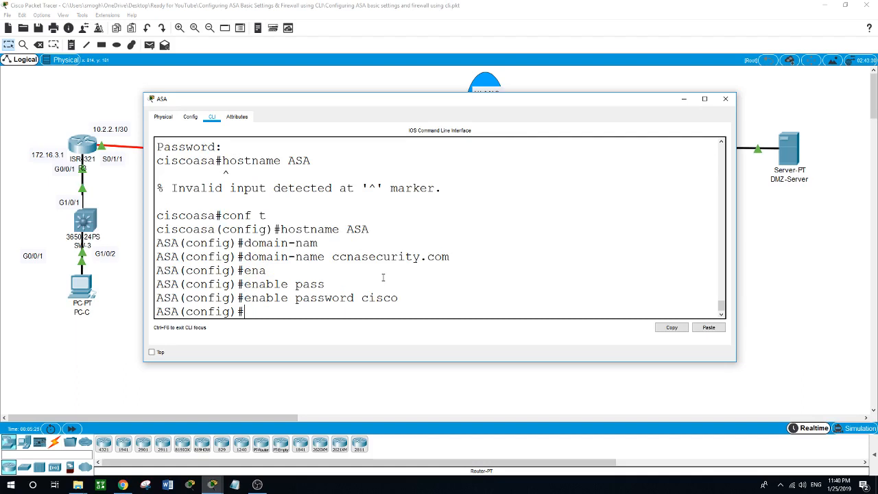
type("int vlan 1")
- Name VLAN 1 inside, address it 192.168.1.1 255.255.255.0, and set security-level 100
key("Return")
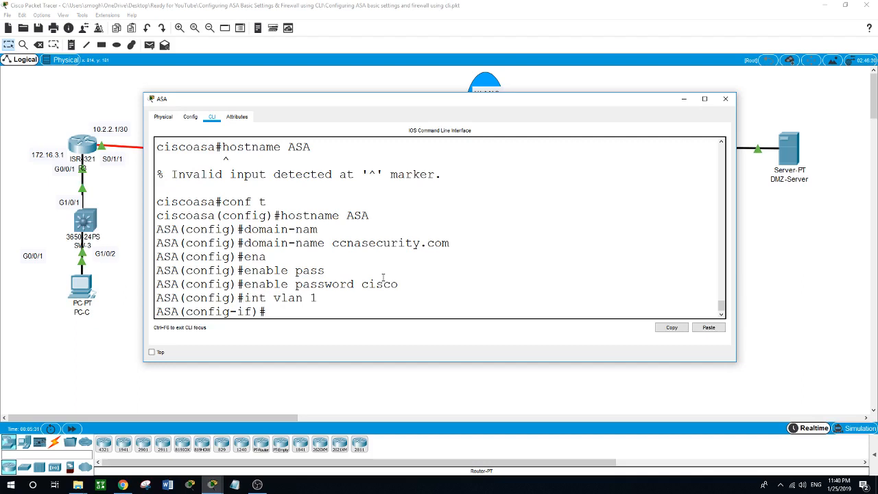
type("nameif inside")
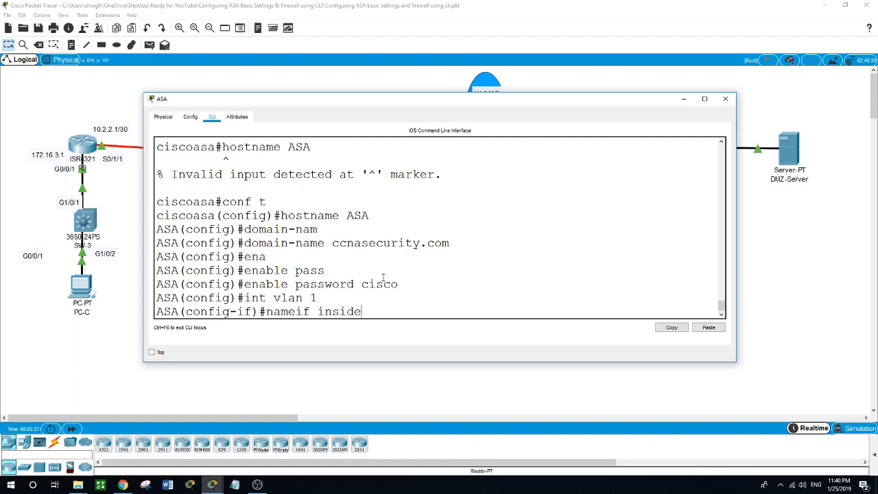
key("Return")
type("ip add")
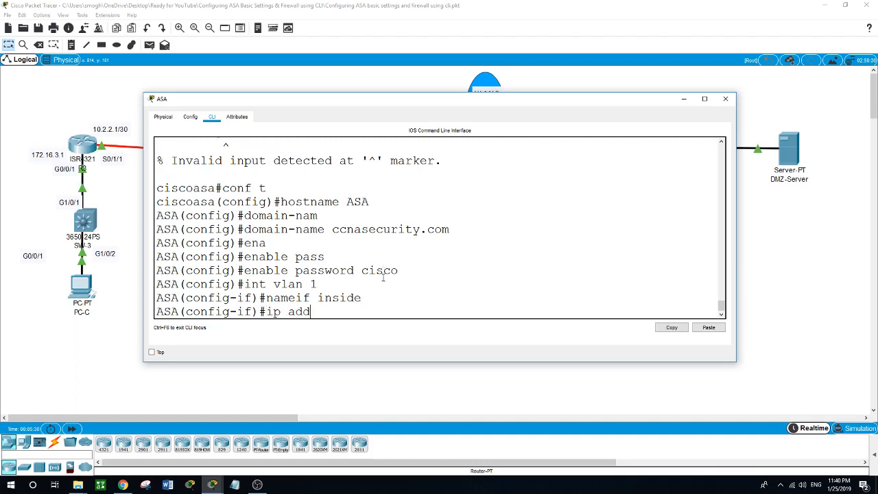
type("ress 192.168.1.1 255.255.255")
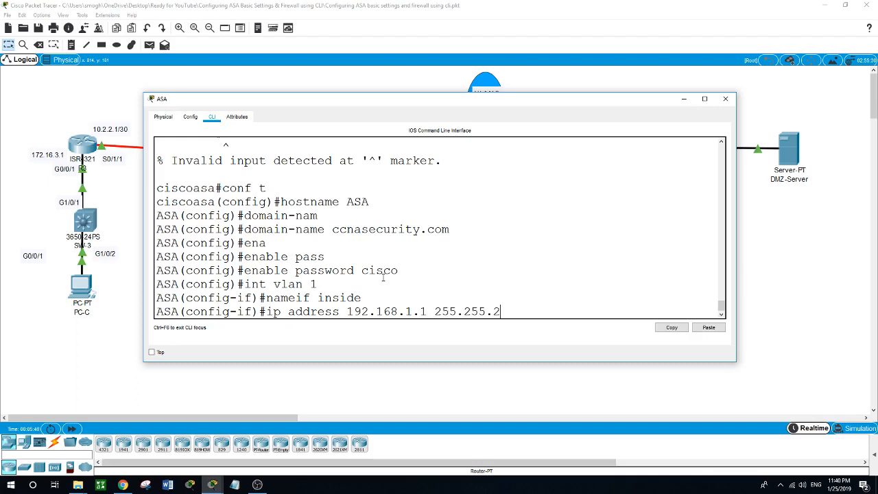
type(".0")
key("Return")
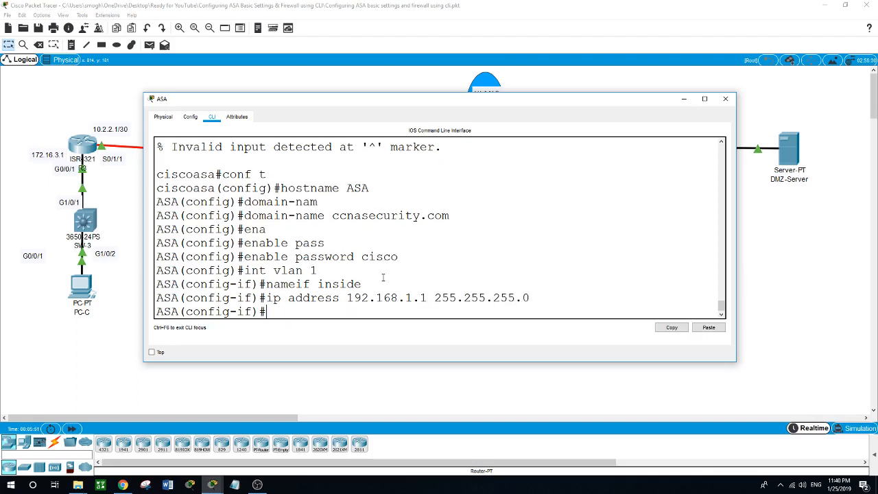
type("secu")
key("Tab")
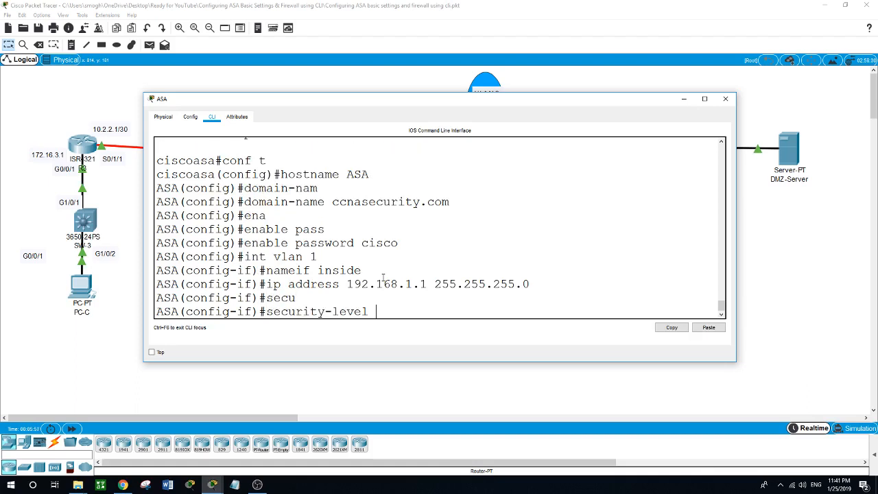
type("100")
key("Return")
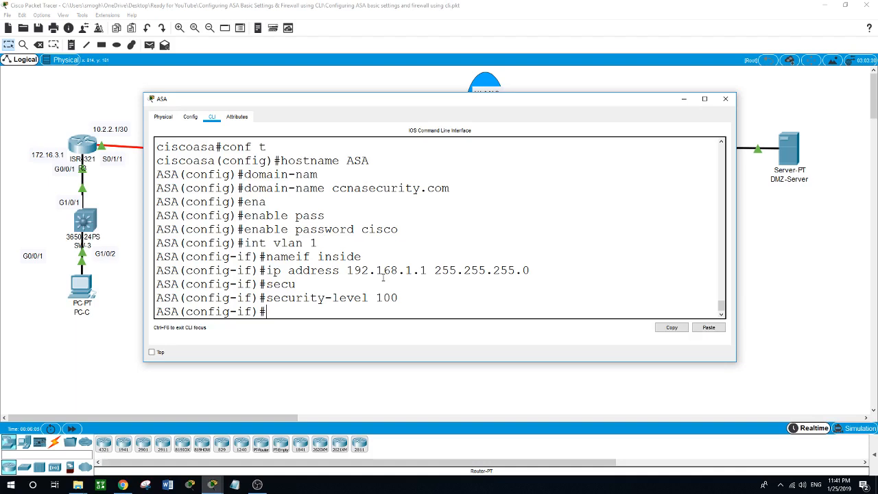
type("int vlan 2")
- Name VLAN 2 outside and address it 209.165.200.226 255.255.255.248
key("Return")
type("nfig-if)#n")
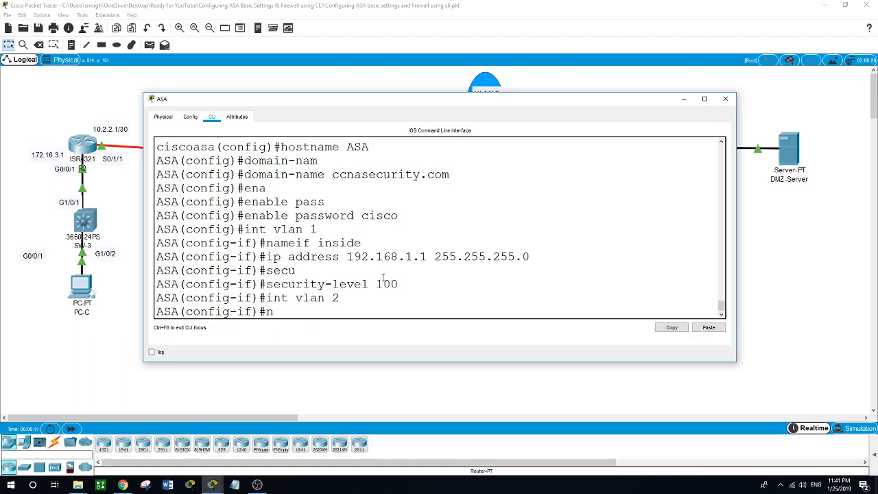
type("ameif")
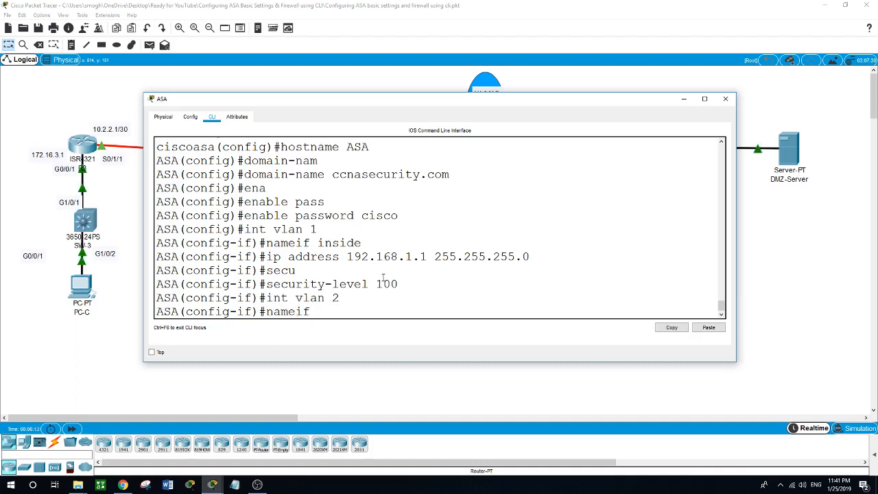
type(" outside")
key("Return")
type("ip adde")
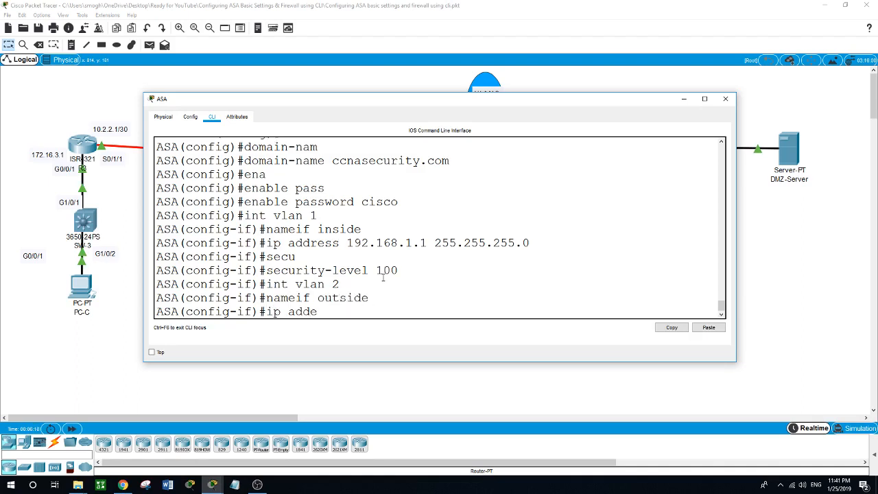
key("BackSpace")
type("ress 209.165.200.226")
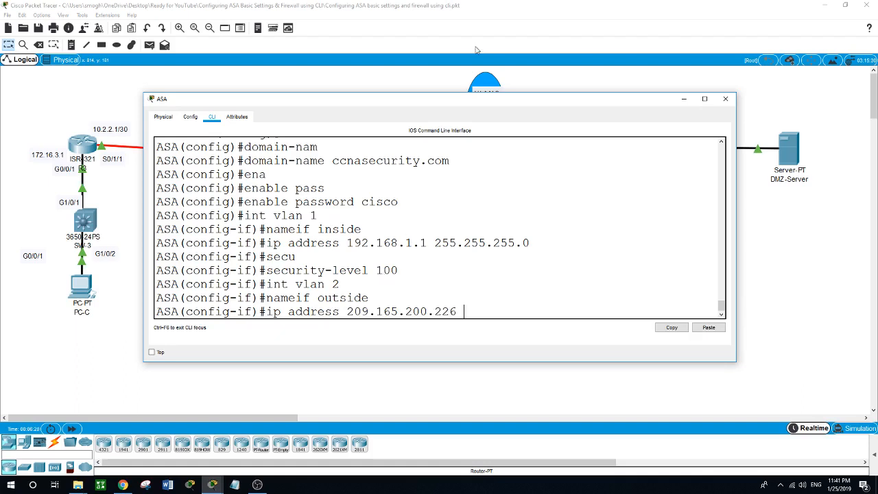
left_click_drag(475, 106, 442, 184)
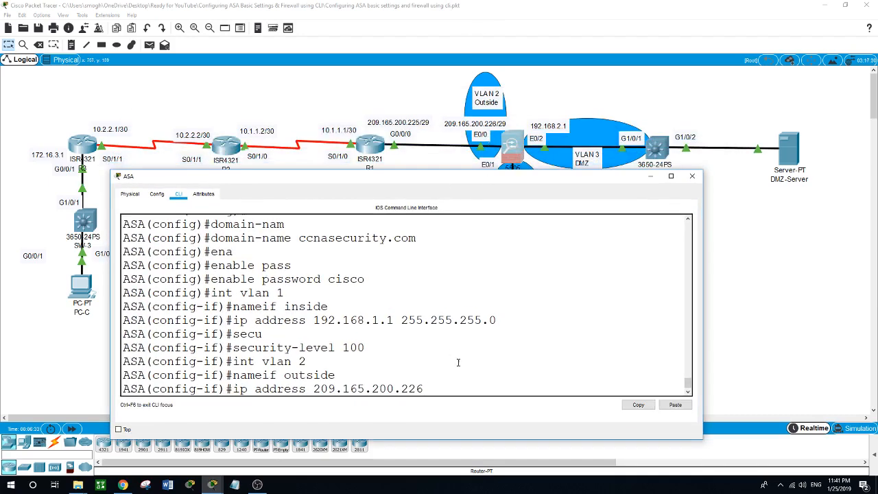
type("255.255.255.248")
key("Return")
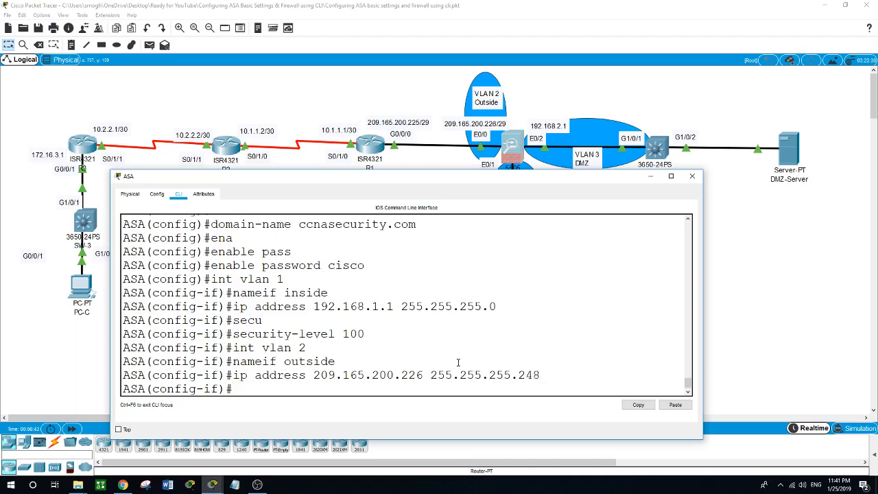
- Set the outside interface to security-level 0
type("secur")
key("Tab")
type("0")
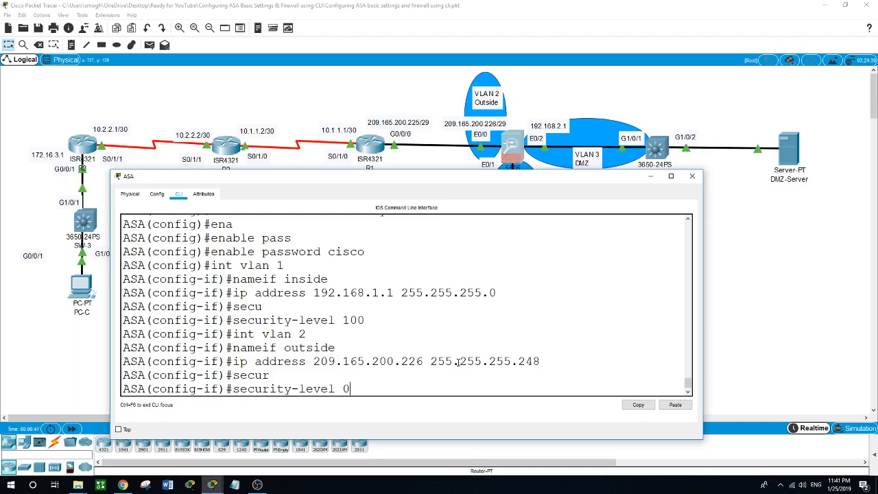
key("Return")
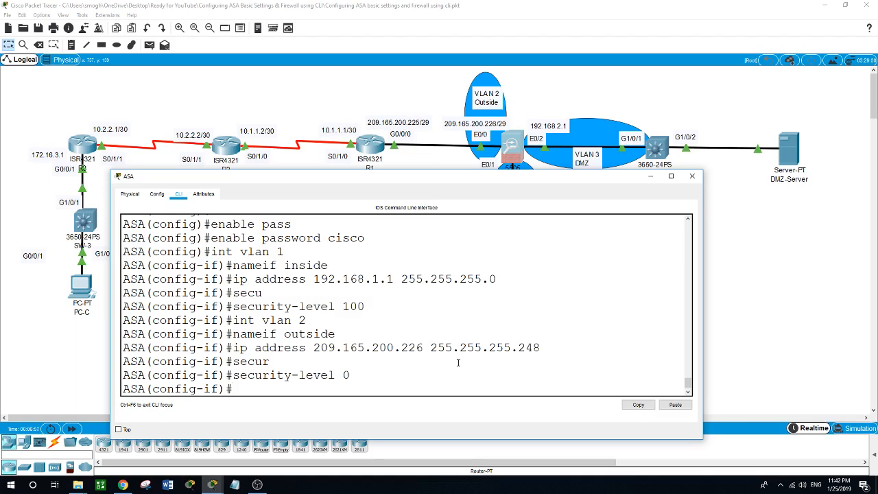
type("show int ip brief")
- Run show int ip brief and widen the console to fit the interface table
key("Return")
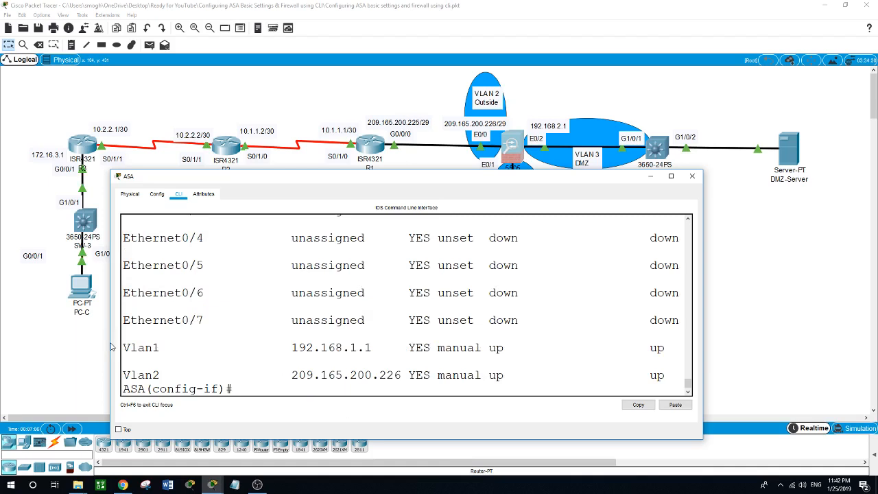
left_click_drag(110, 343, 54, 342)
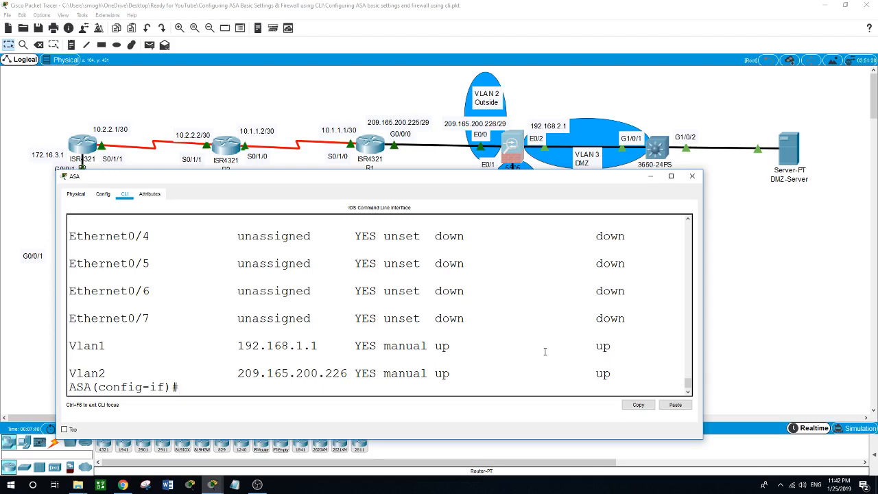
- Run show ip address and show switch vlan to list addresses and VLAN port assignments
type("show")
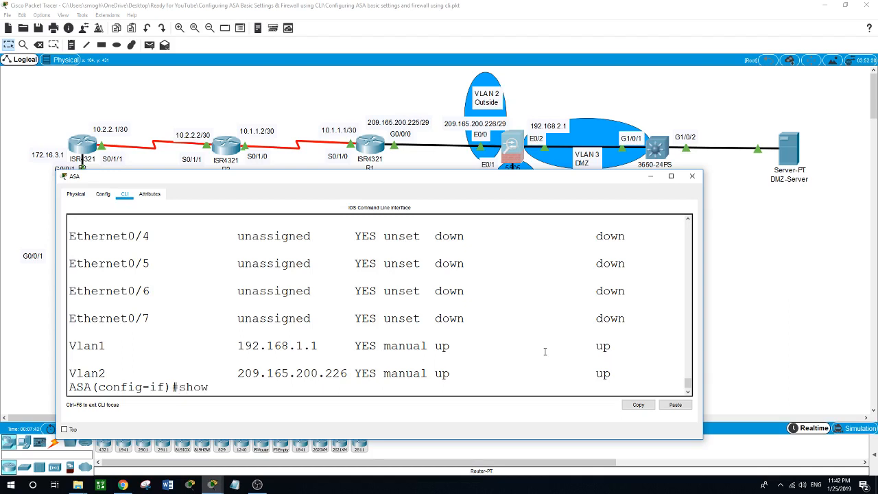
type(" ip address")
key("Return")
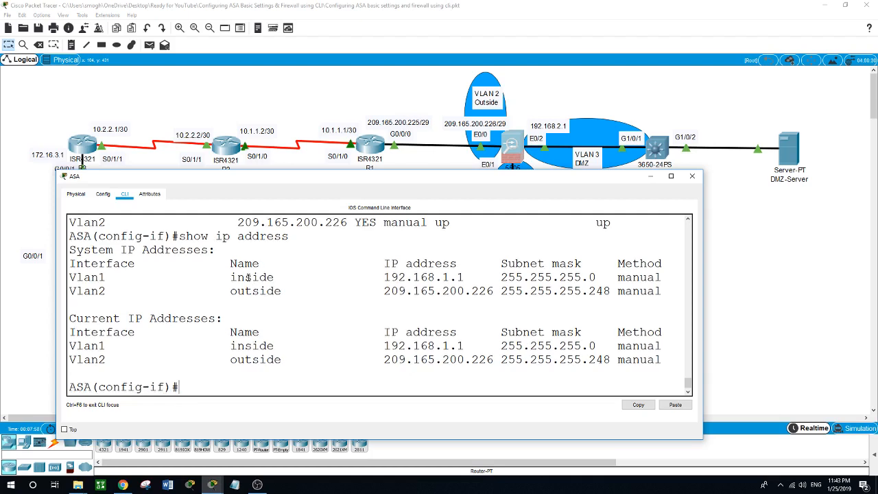
type("show swi")
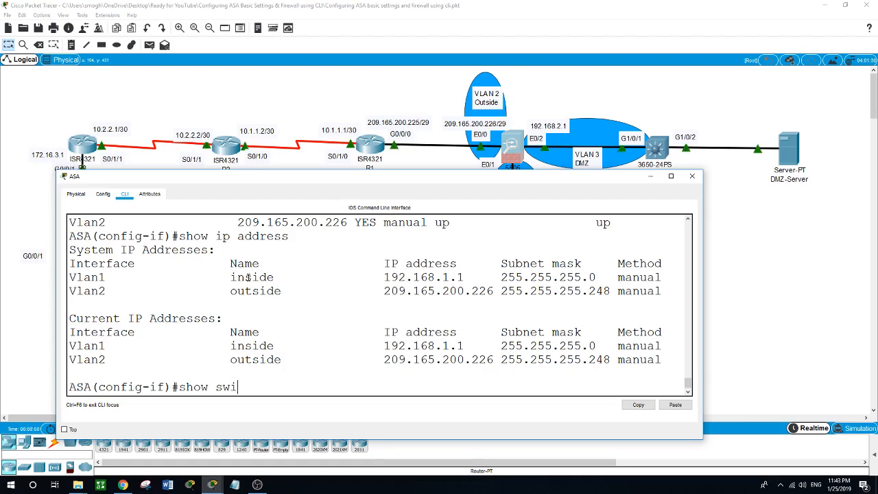
type("tch vlan")
key("Return")
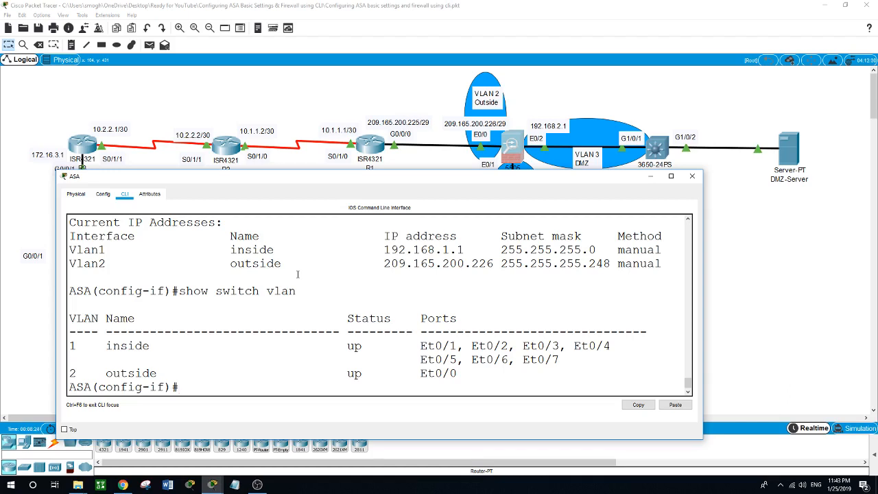
- Ping the ASA inside address 192.168.1.1 from PC-B's command prompt
left_click(297, 110)
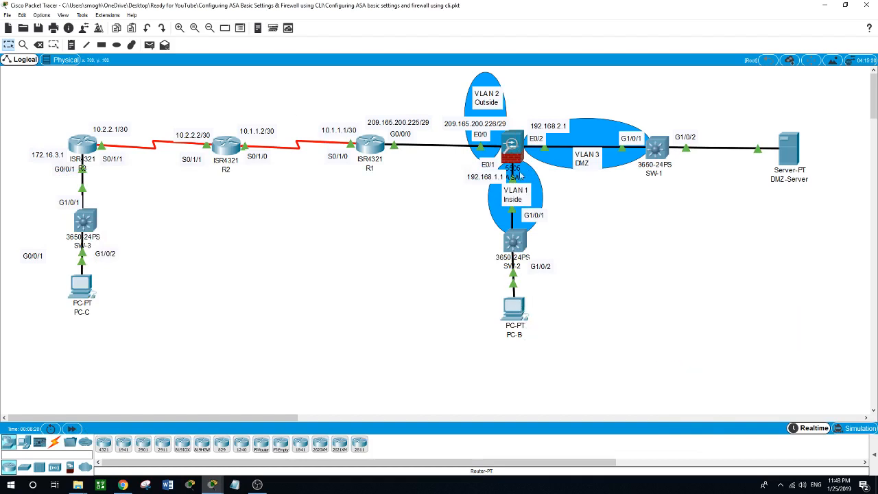
left_click(517, 314)
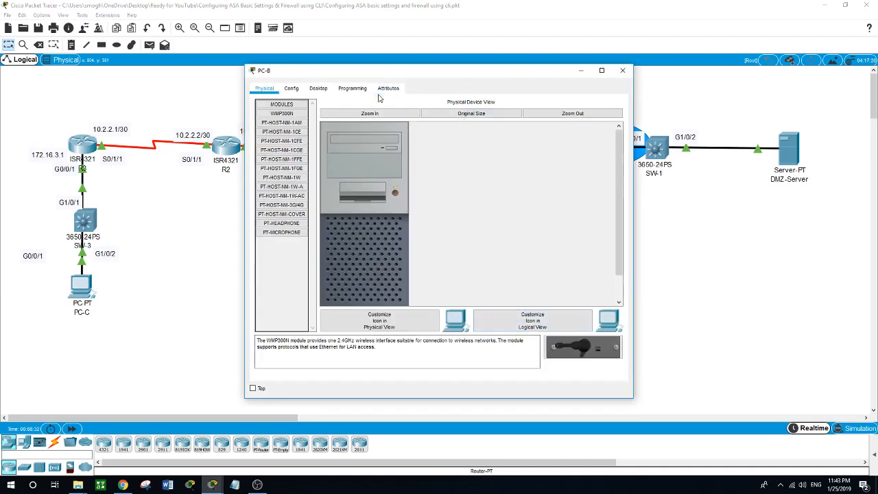
left_click(318, 88)
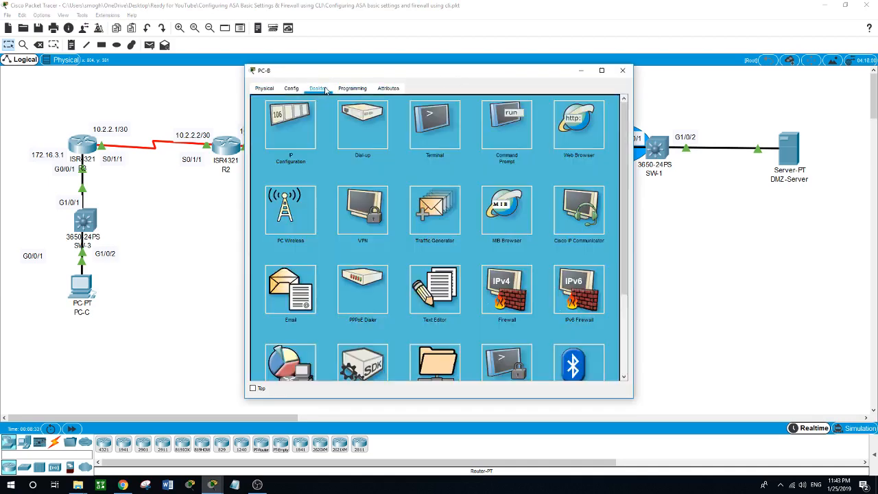
left_click(502, 123)
type("pi")
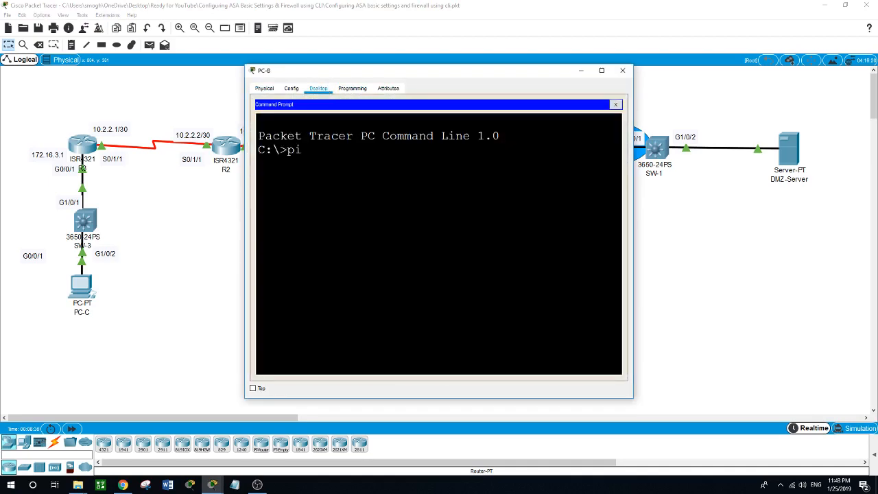
type("ng 192.168.1.1")
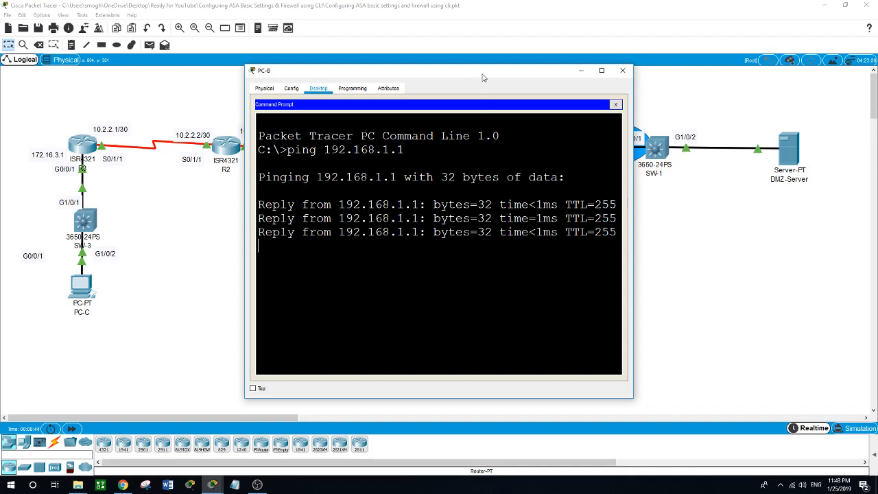
left_click_drag(482, 78, 476, 183)
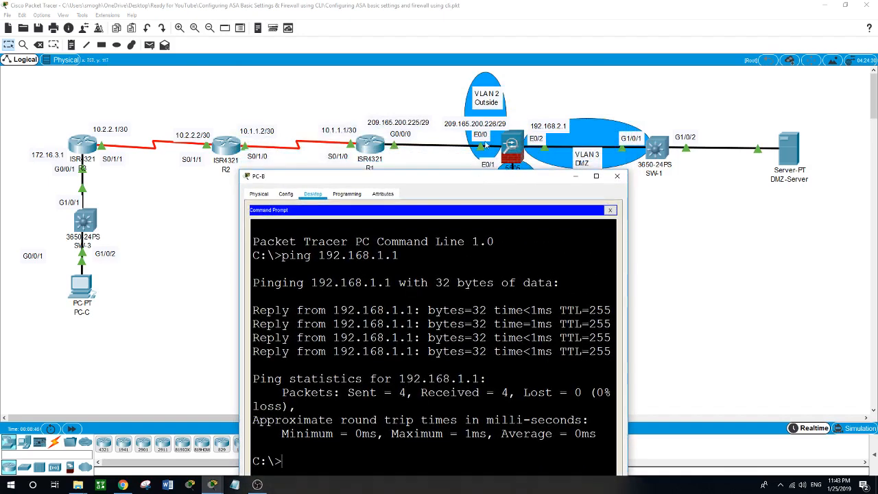
left_click_drag(479, 179, 451, 113)
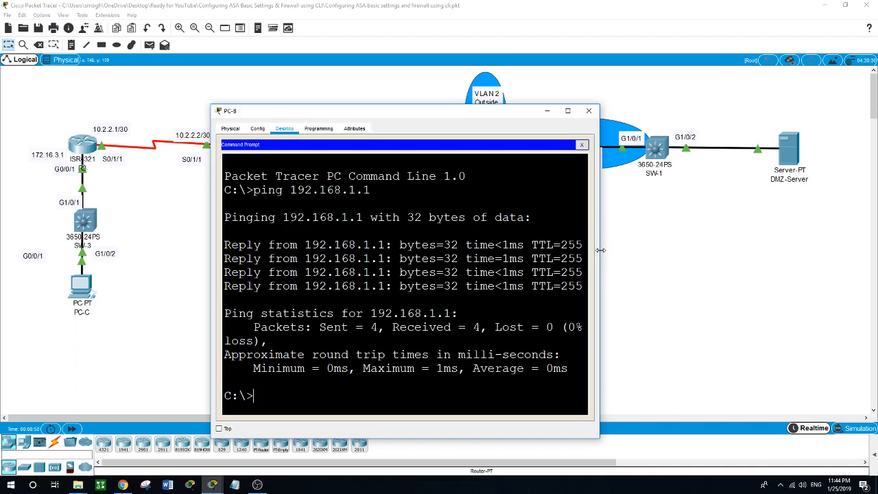
left_click(666, 290)
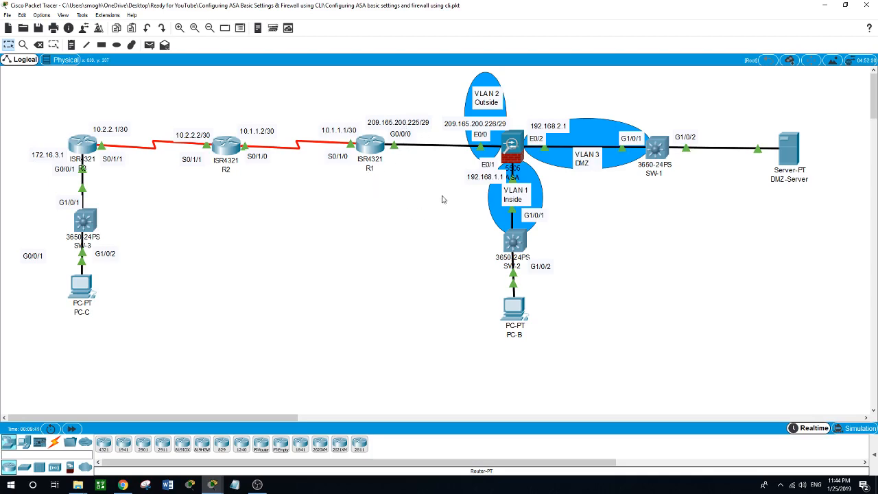
- Back in the ASA CLI, exit interface mode and add route outside 0.0.0.0 0.0.0.0 209.165.200.225
left_click(507, 147)
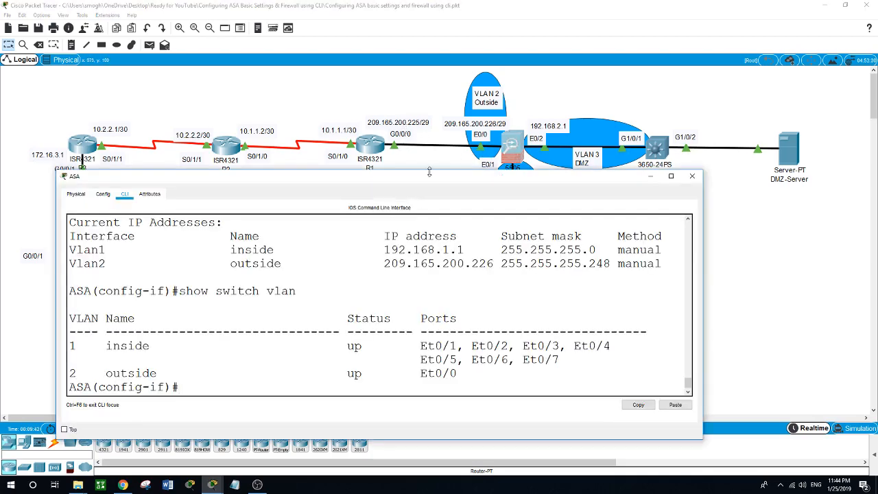
left_click_drag(429, 173, 518, 186)
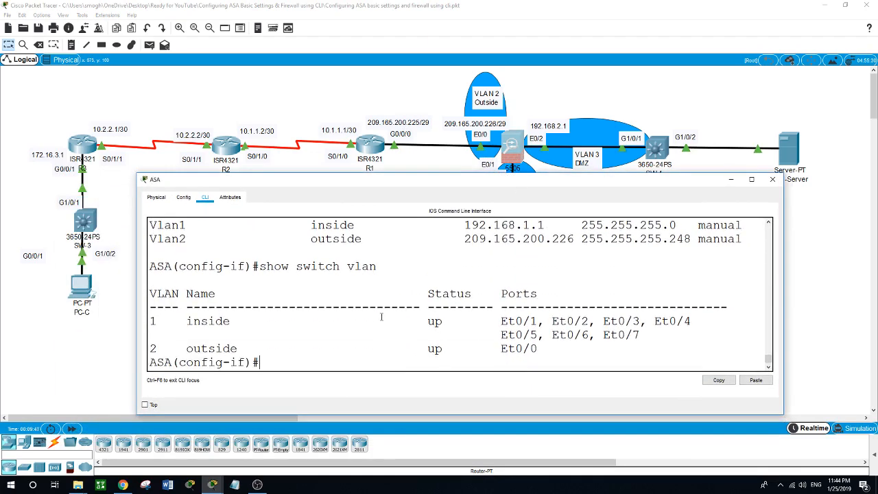
type("exit")
key("Return")
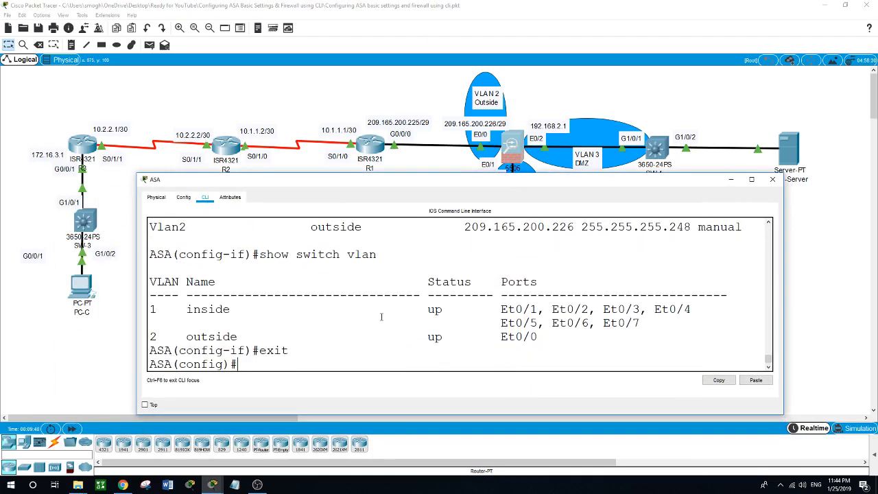
type("route outside 0.0.0.")
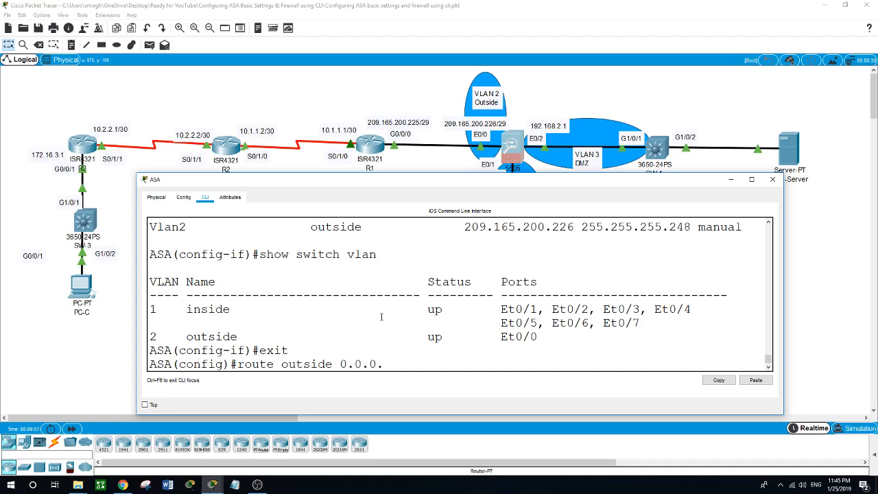
type("0 0.0.0.0")
type("209.165.200.")
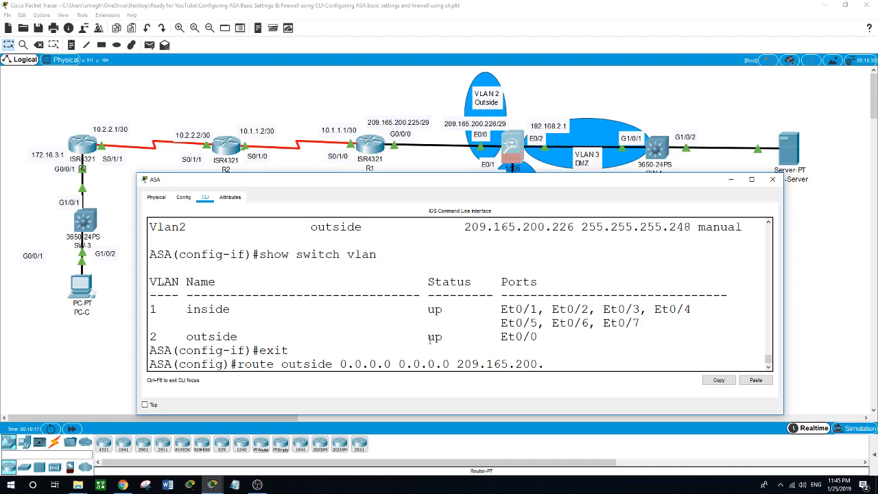
type("225")
key("Return")
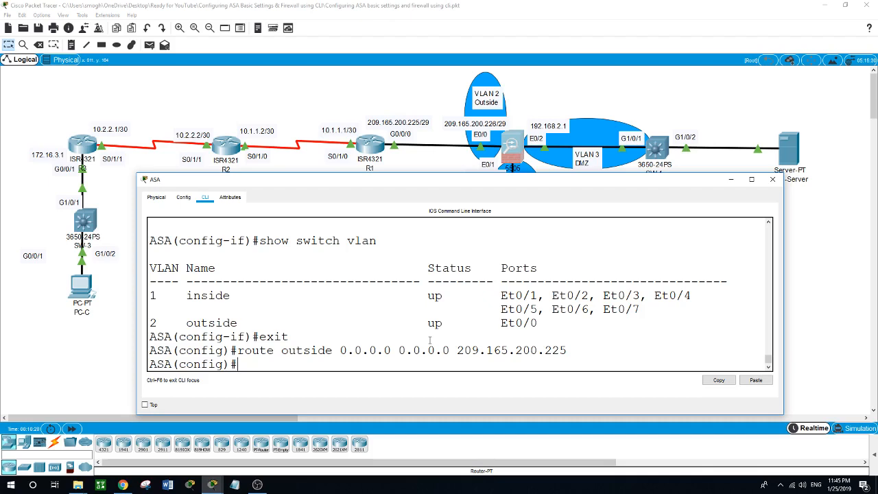
- Check the default route with show route and ping 10.1.1.1 from the ASA
type("show route")
key("Return")
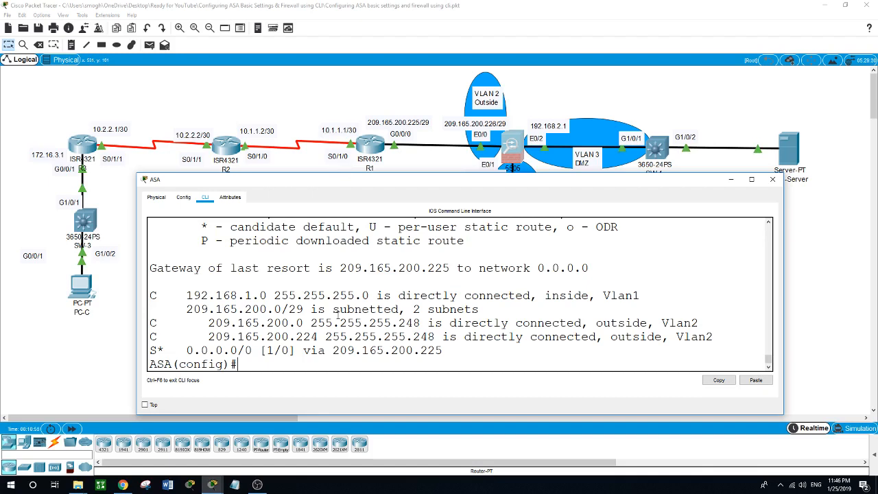
type("ping 10.1.1.1")
key("Return")
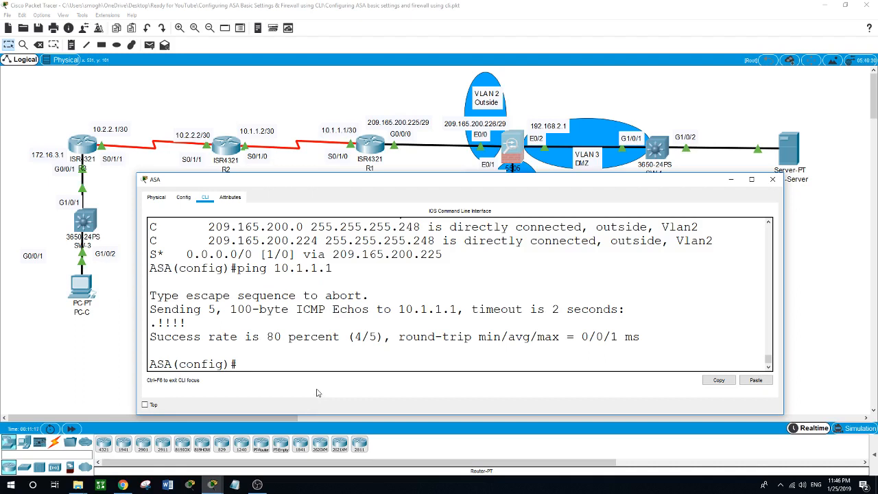
type("object ?")
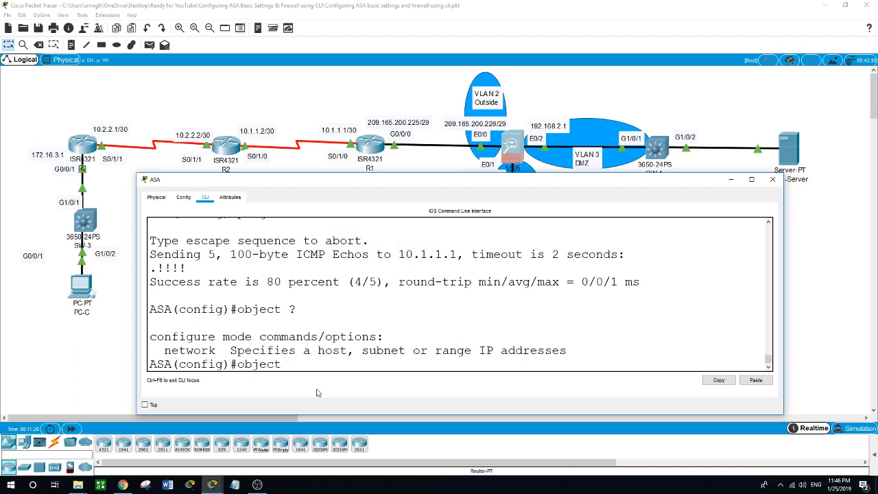
type("network inside-net")
- Create the ASA network object inside-net with subnet 192.168.1.0 255.255.255.0
key("Return")
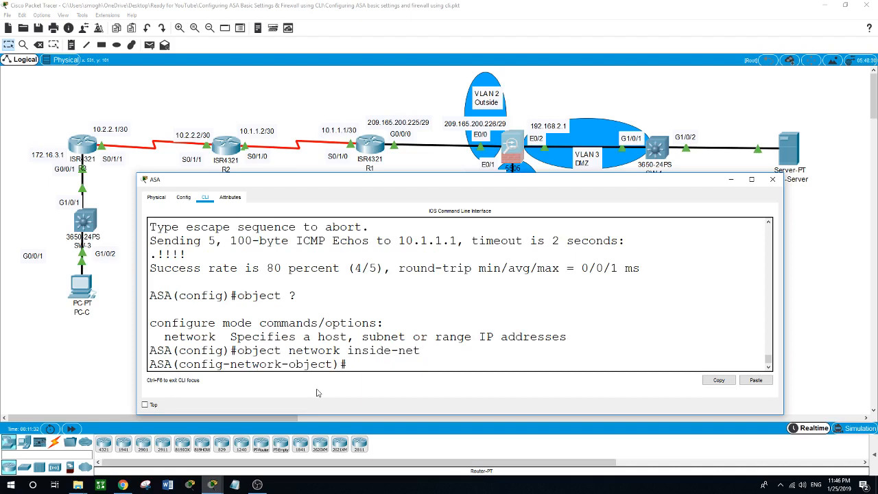
type("?")
type("sbu")
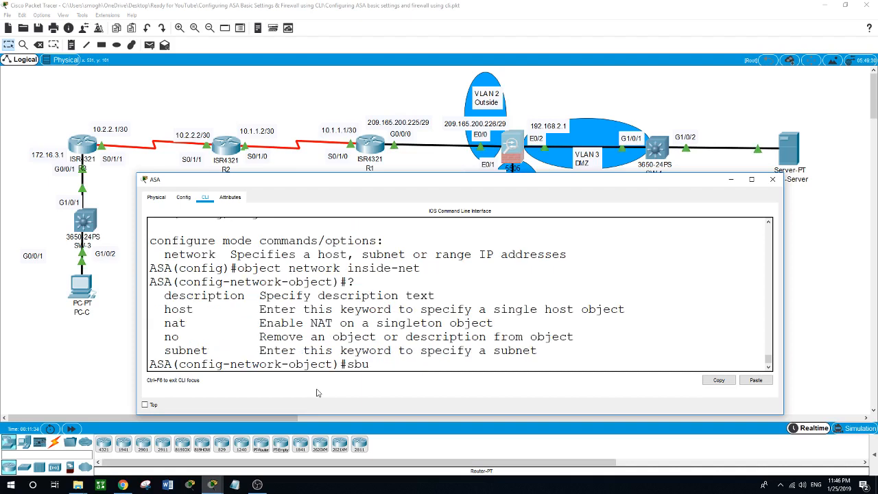
key("BackSpace")
key("BackSpace")
type("ubnet 192.168.1.0 255.2")
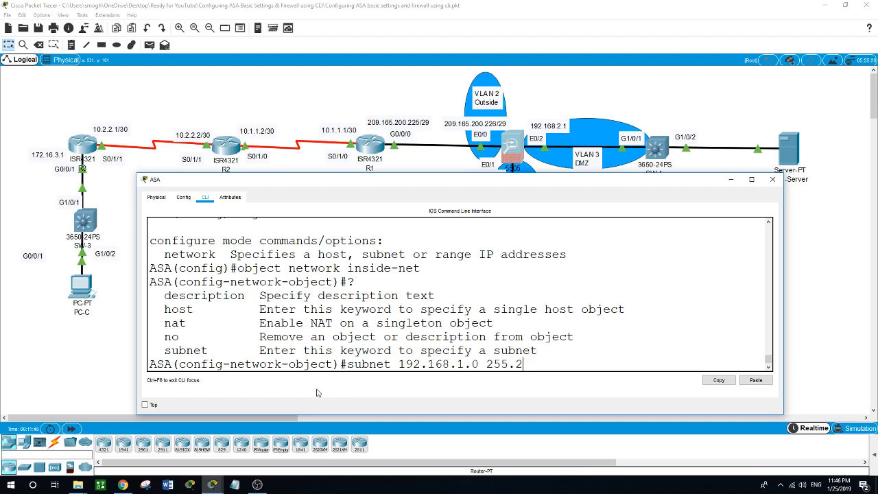
type("55.255.0")
key("Return")
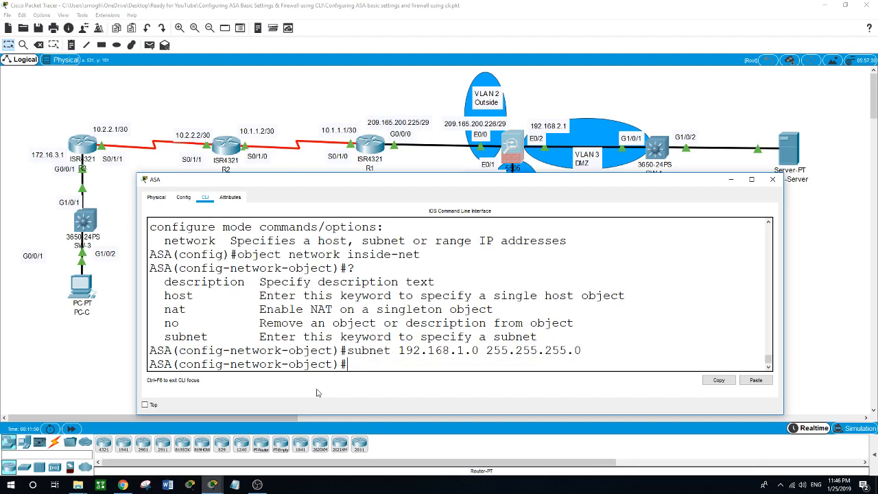
- Add 'nat (inside,outside) dynamic interface' to the object and leave configuration mode with 'end'
type("nat (inside,outside")
type(")")
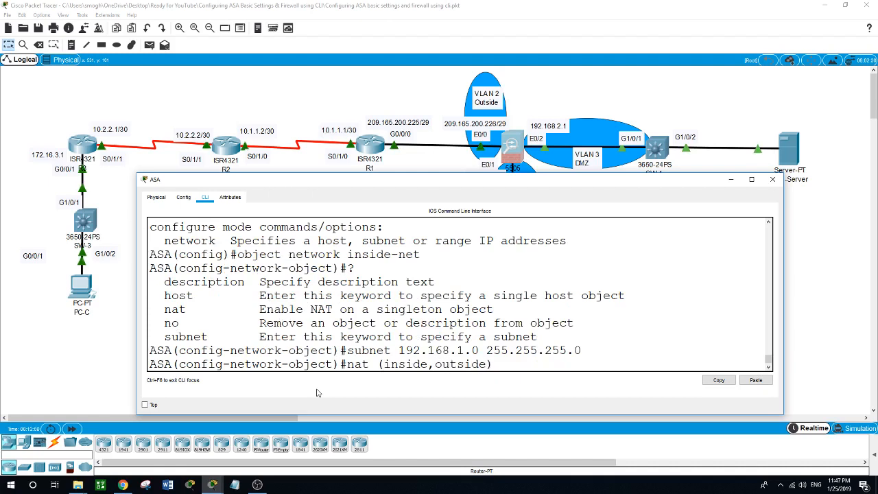
type(" ?")
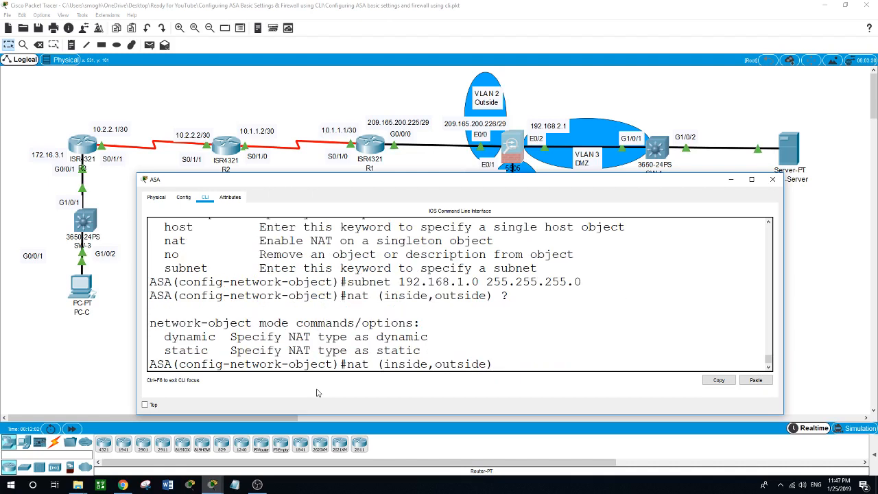
type("dyn")
key("Tab")
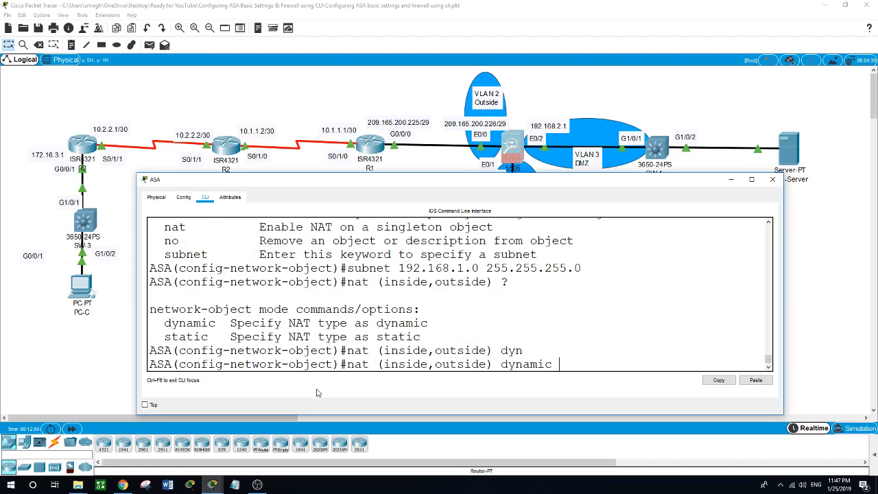
type("?inter")
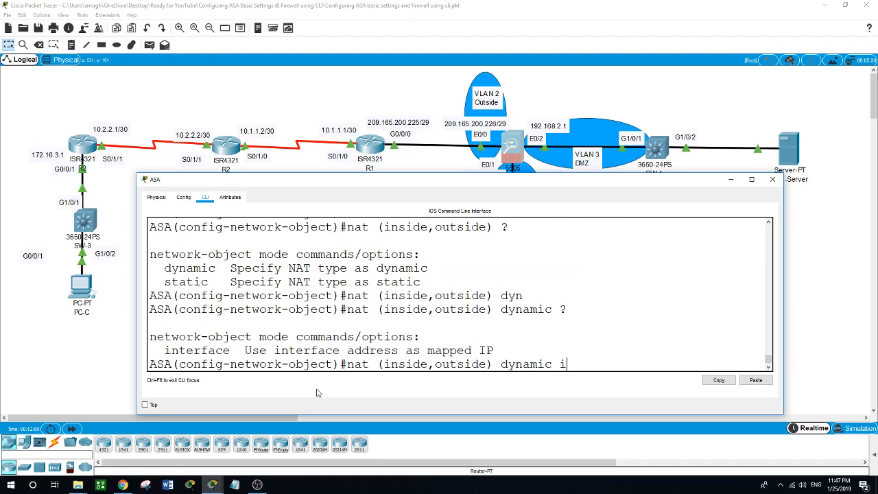
type("f")
key("Tab")
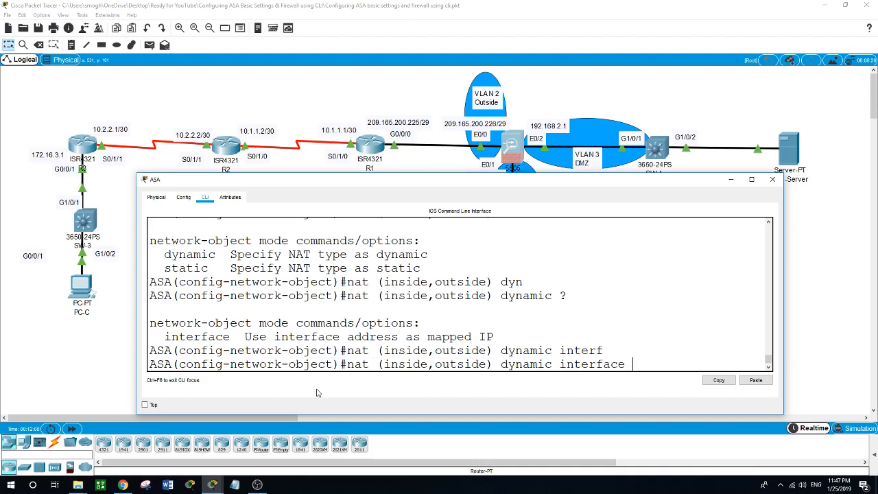
key("Return")
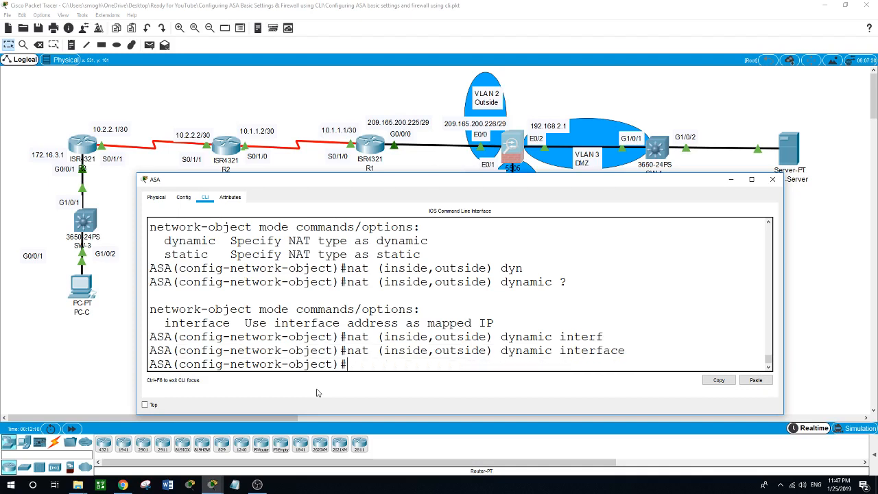
type("end")
key("Return")
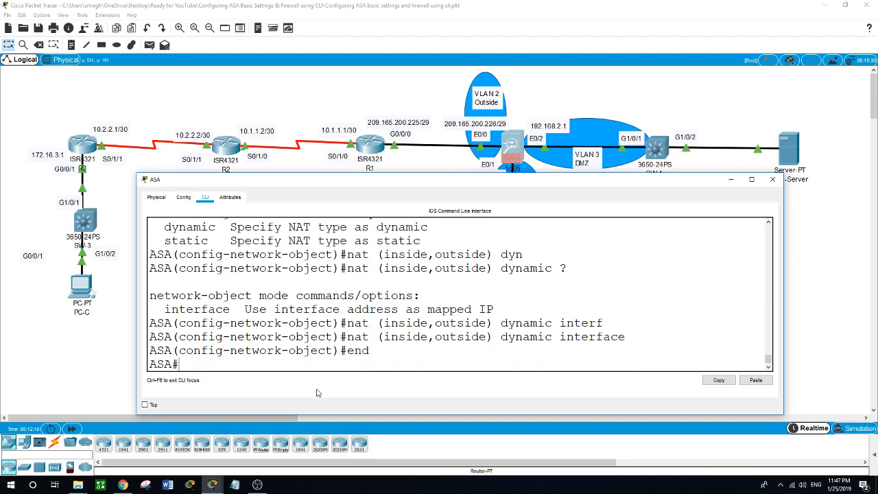
- Run 'ping 209.165.200.225' from PC-B's Command Prompt
left_click(421, 165)
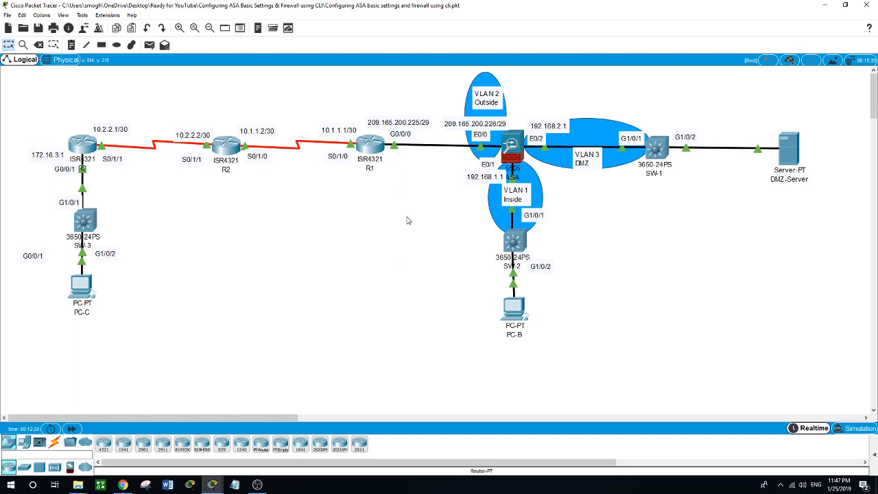
left_click(522, 315)
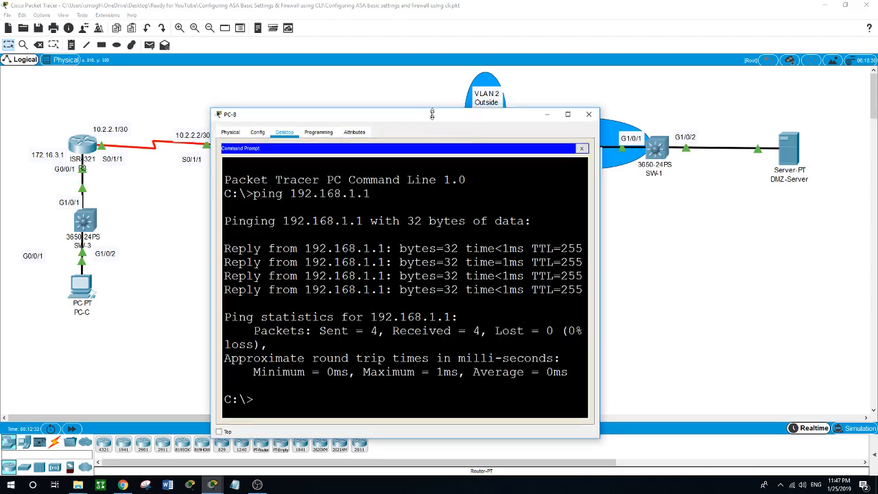
left_click_drag(433, 104, 434, 162)
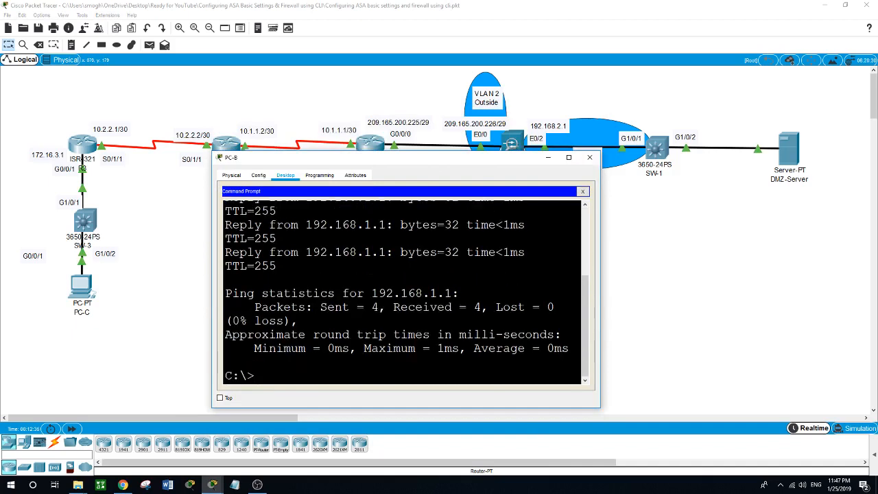
type("ping 209.165.2")
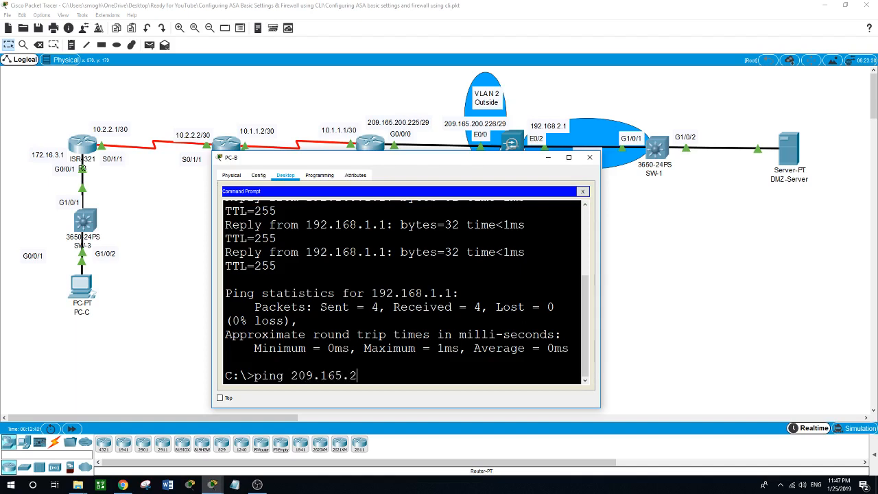
type("00.225")
key("Return")
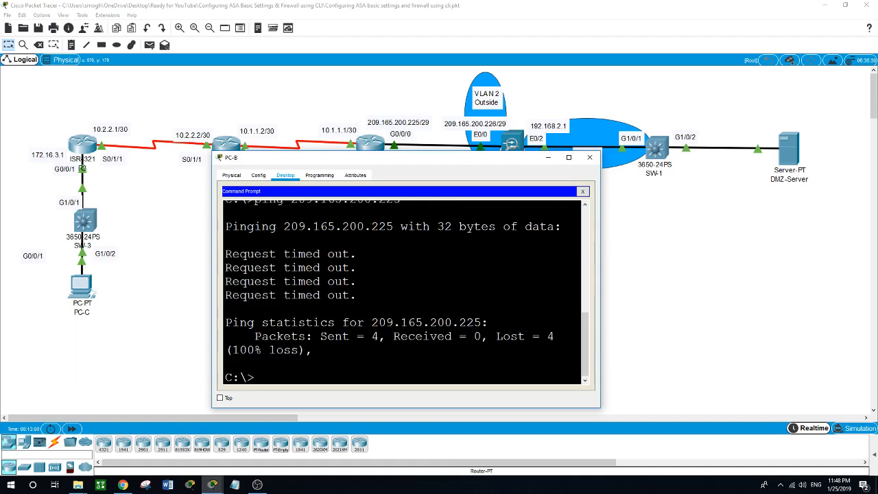
- Repeat the ping to 209.165.200.225 and confirm it times out with 100% loss
key("Up")
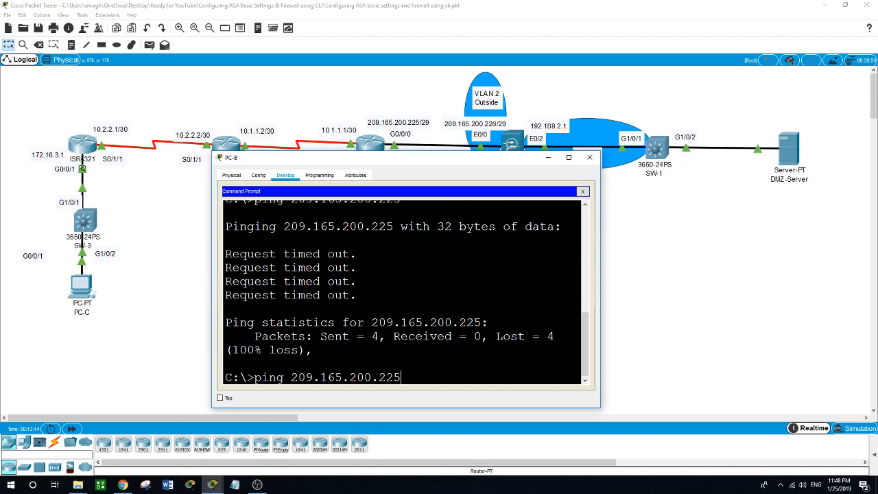
key("Return")
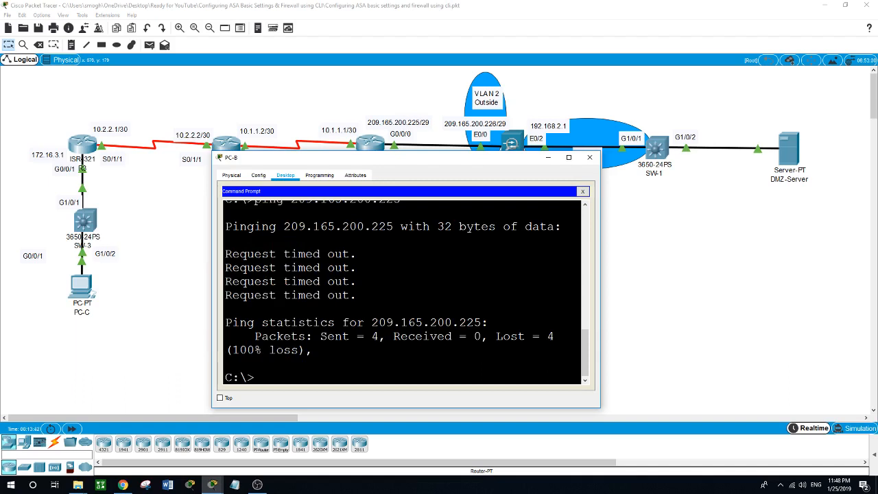
scroll(405, 288, "up", 3)
scroll(402, 291, "down", 2)
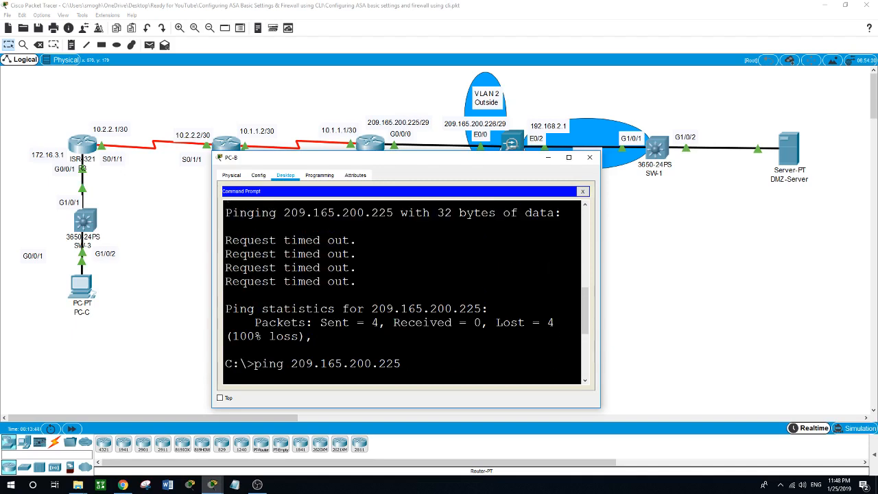
key("Return")
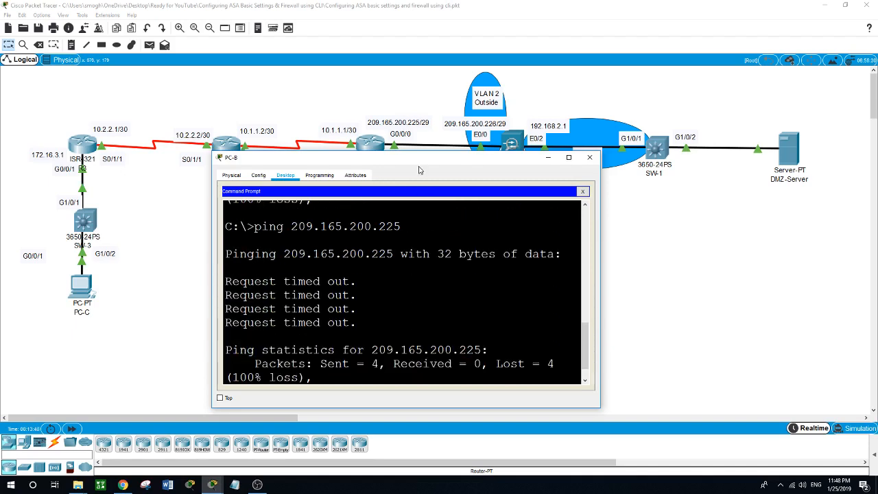
left_click_drag(418, 167, 417, 198)
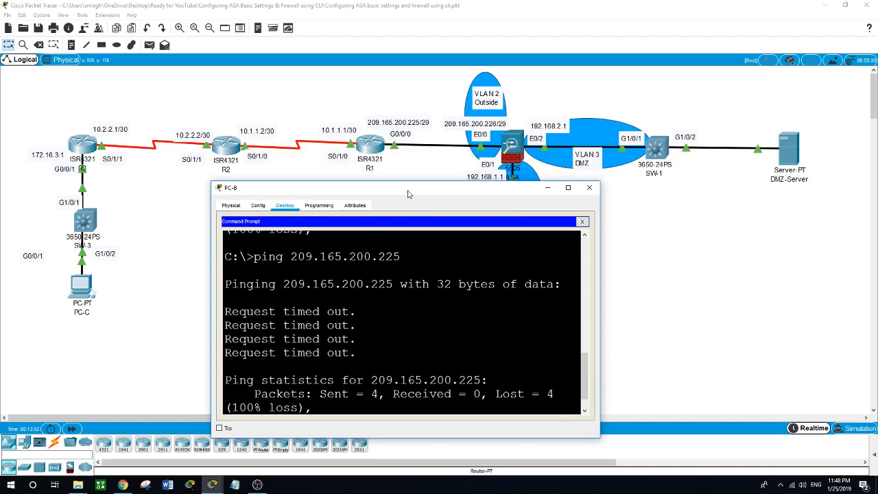
left_click_drag(407, 192, 406, 169)
scroll(400, 301, "down", 1)
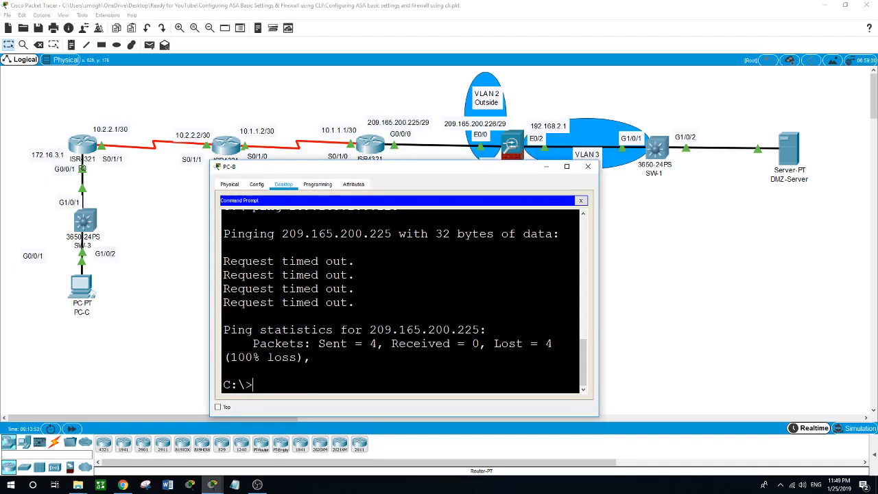
scroll(401, 302, "up", 1)
scroll(401, 301, "down", 1)
- Run 'show nat' on the ASA to see the inside-net dynamic policy with 8 translate hits
left_click(177, 301)
left_click(520, 148)
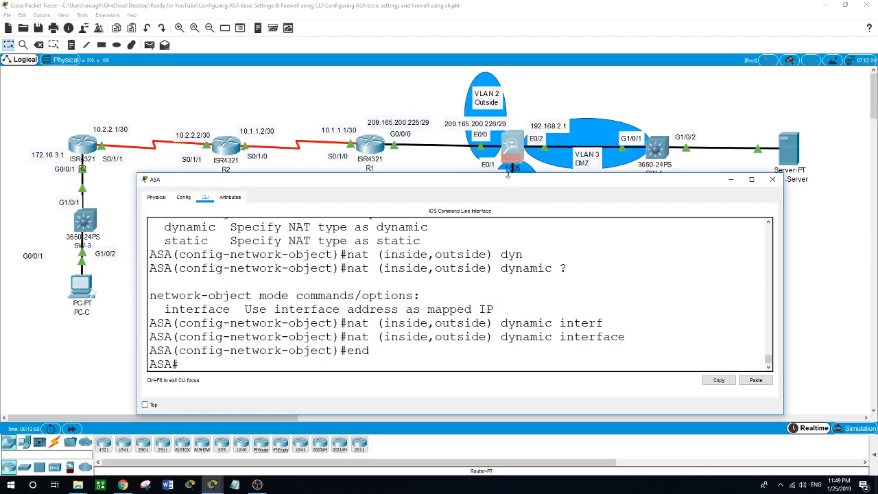
left_click_drag(508, 179, 510, 115)
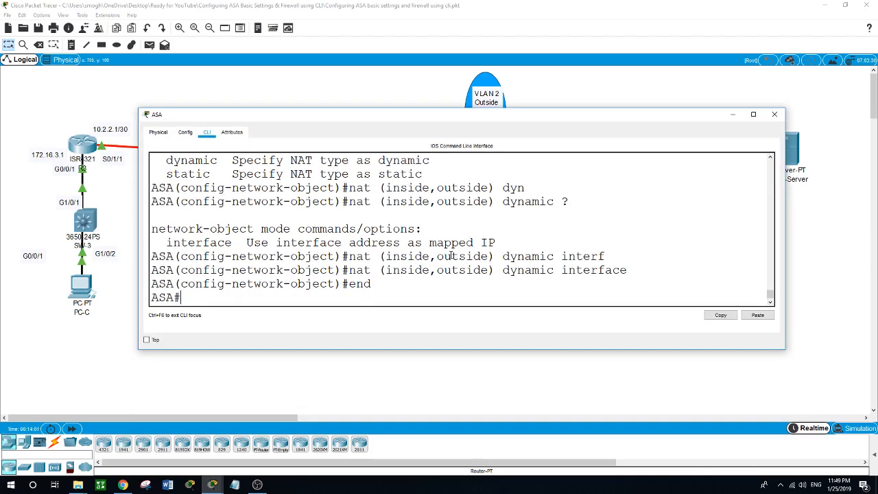
type("show nat")
key("Return")
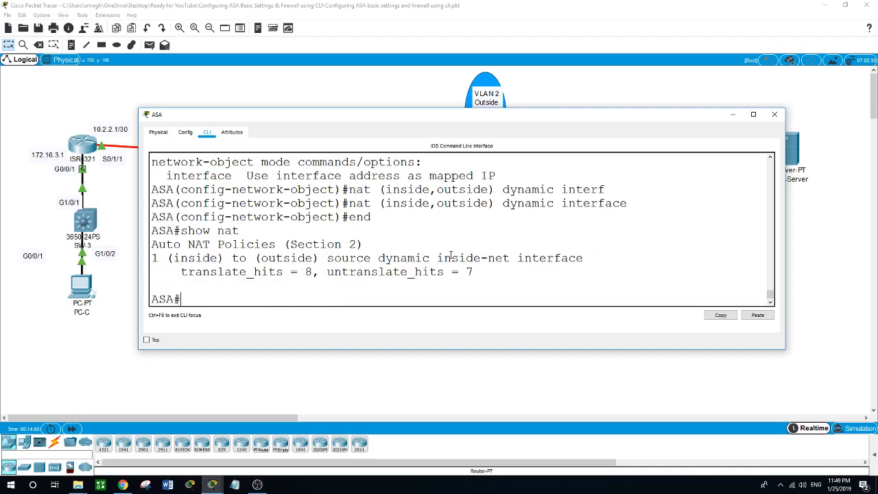
scroll(450, 255, "up", 3)
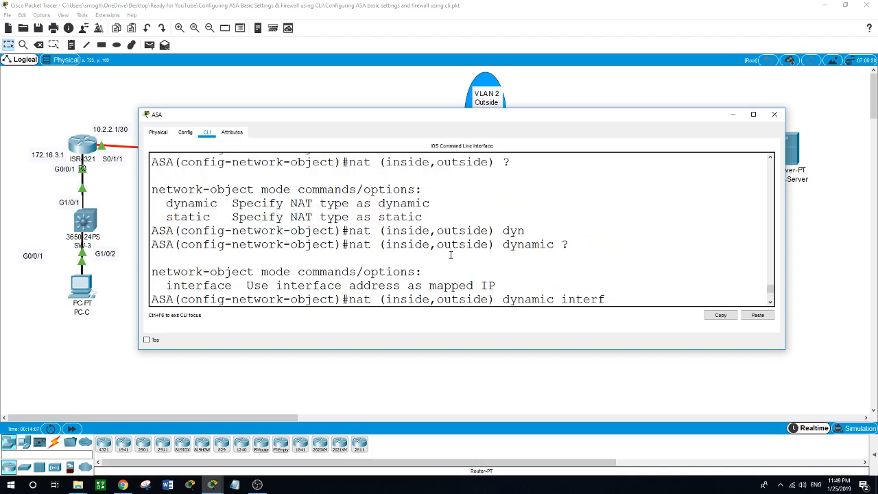
scroll(451, 256, "down", 3)
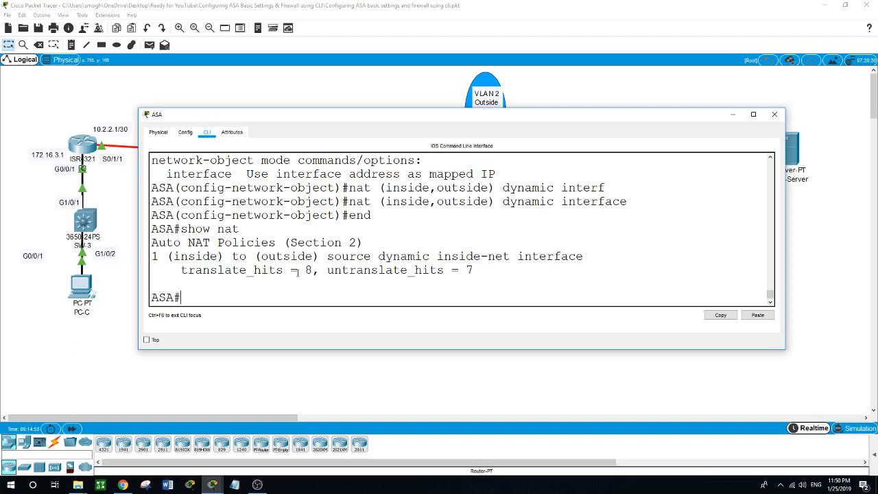
left_click(288, 373)
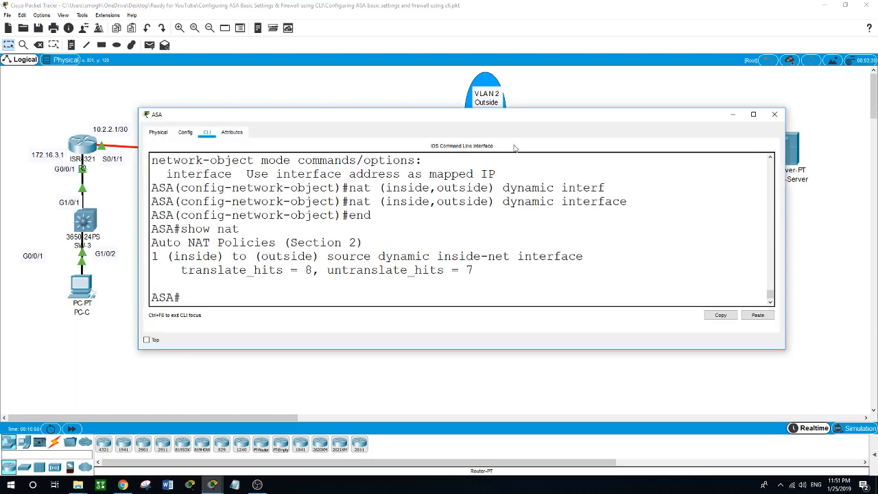
- In global configuration mode, create the class map inspection_default
left_click(511, 148)
type("conf t")
key("Return")
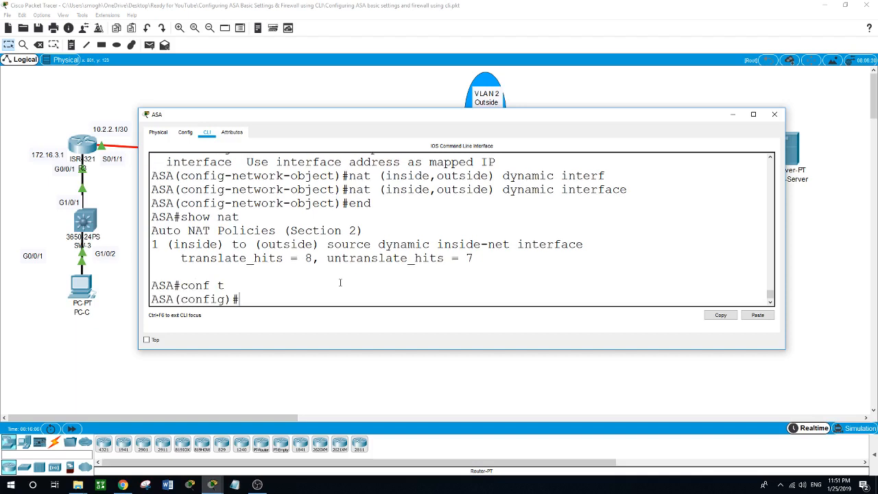
type("class")
key("Tab")
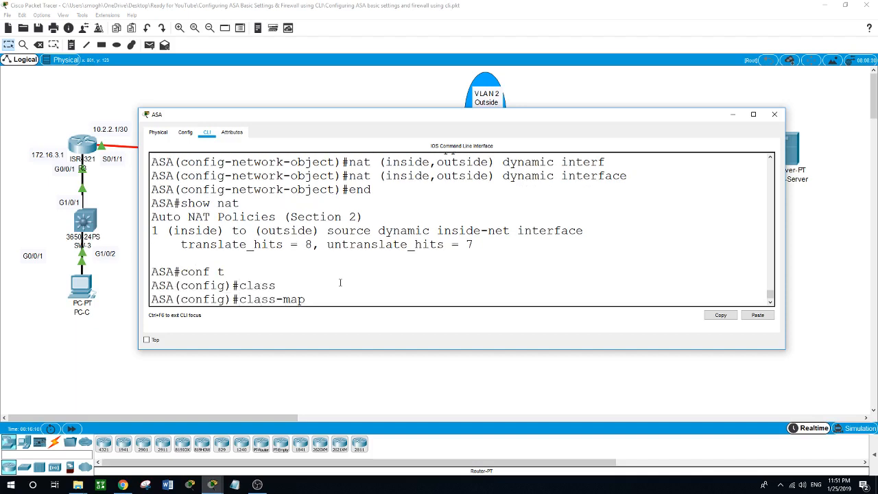
type("inspection_default")
key("Return")
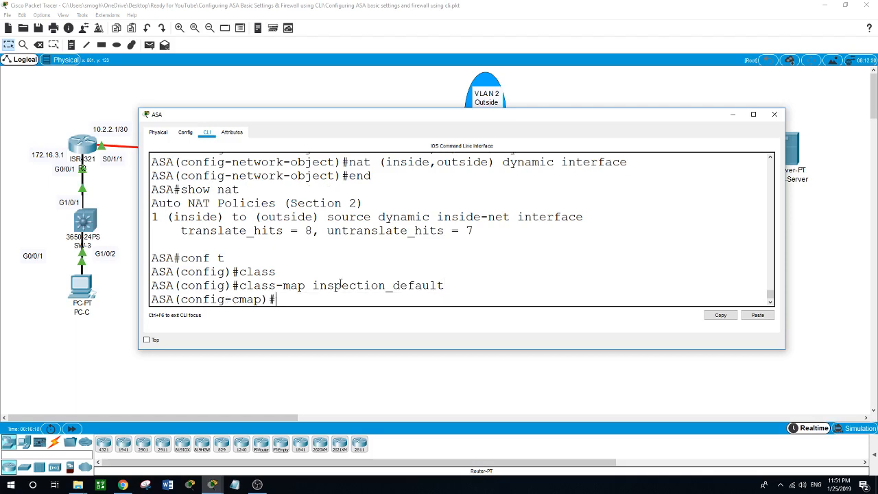
- Make the class map match default-inspection-traffic, then exit to global configuration
type("match ?")
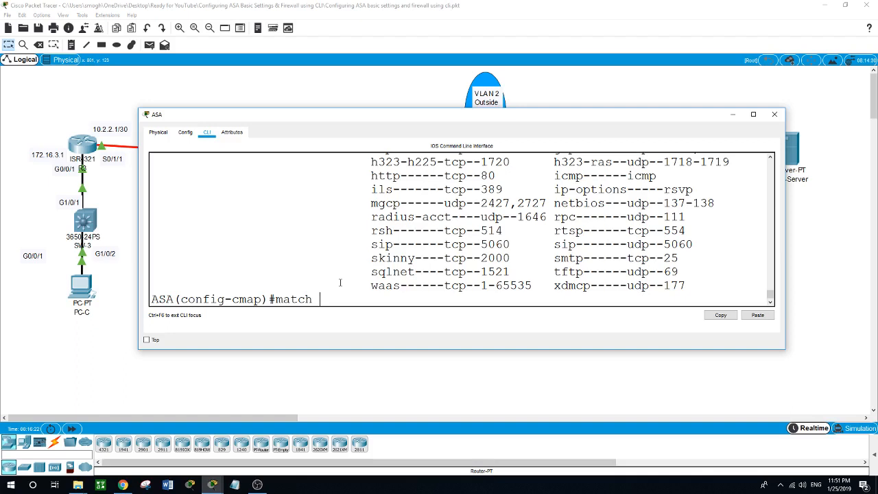
type("def")
key("Tab")
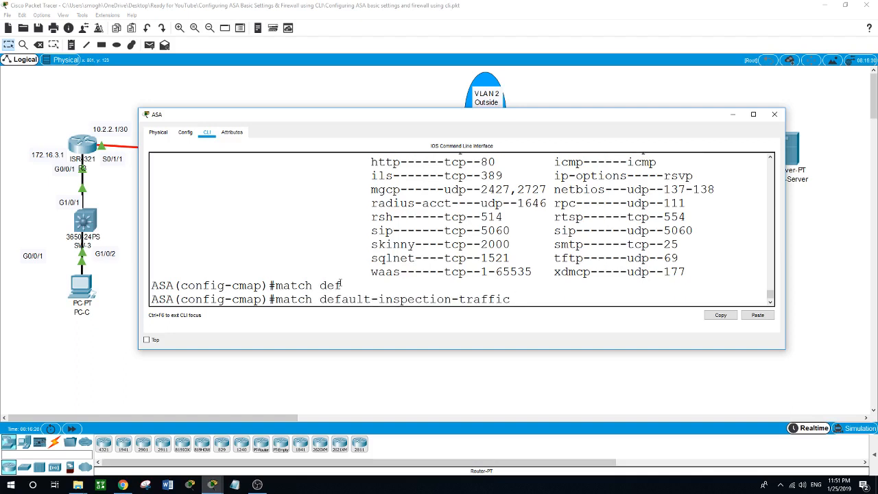
key("Return")
type("exit")
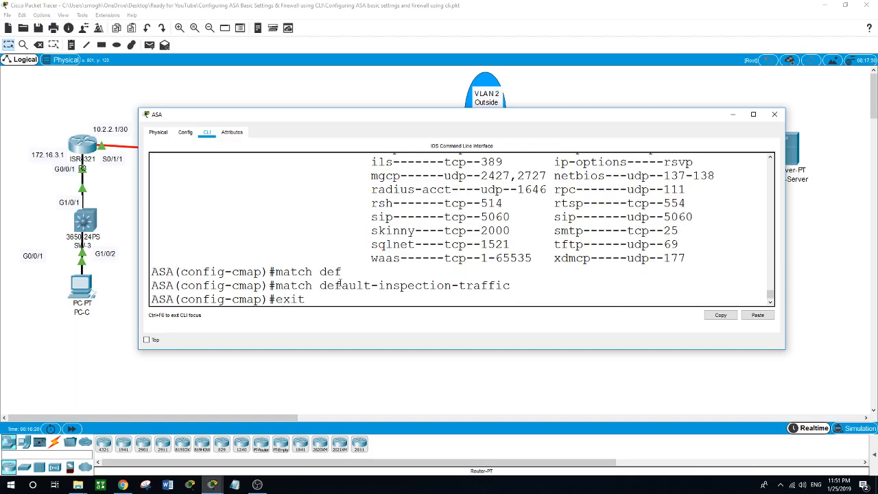
key("Return")
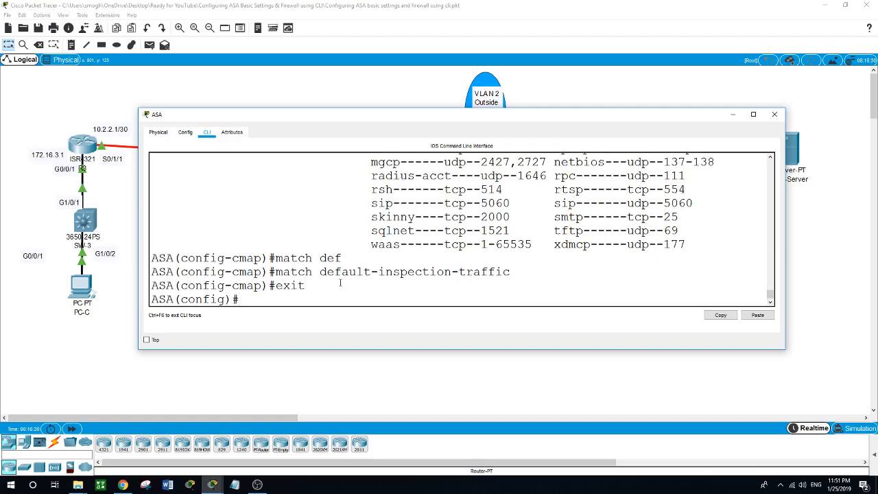
- Create policy map global_policy and add the inspection_default class to it
type("poli")
key("Tab")
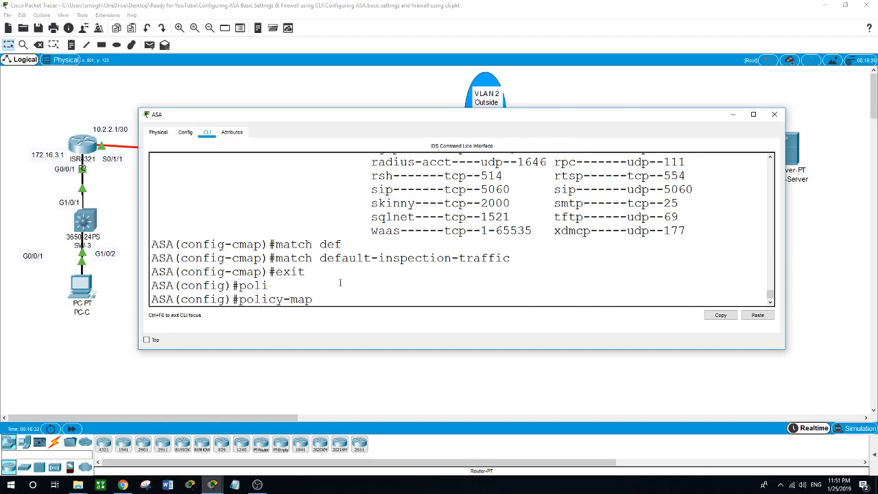
type("global_policy")
key("Return")
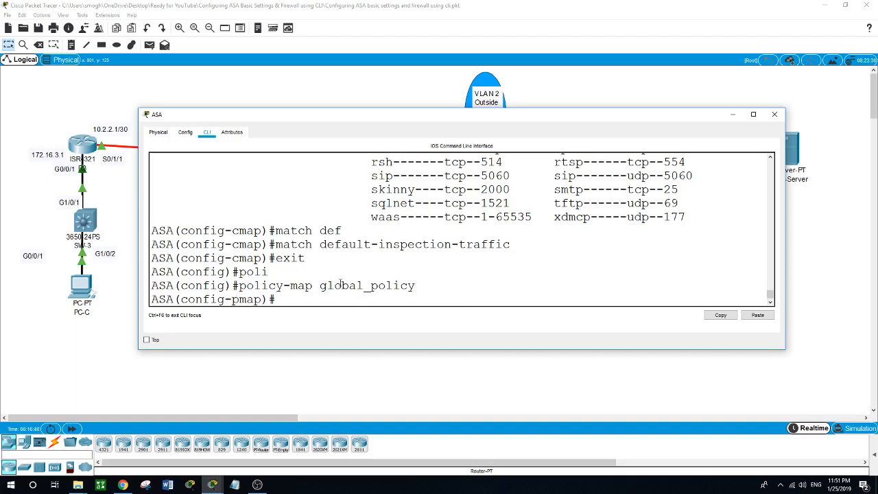
type("class inspection")
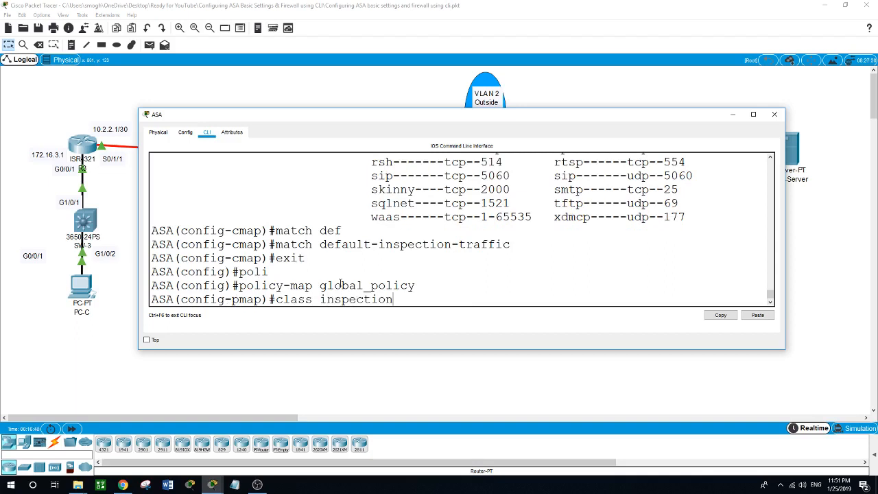
type("_default")
key("Return")
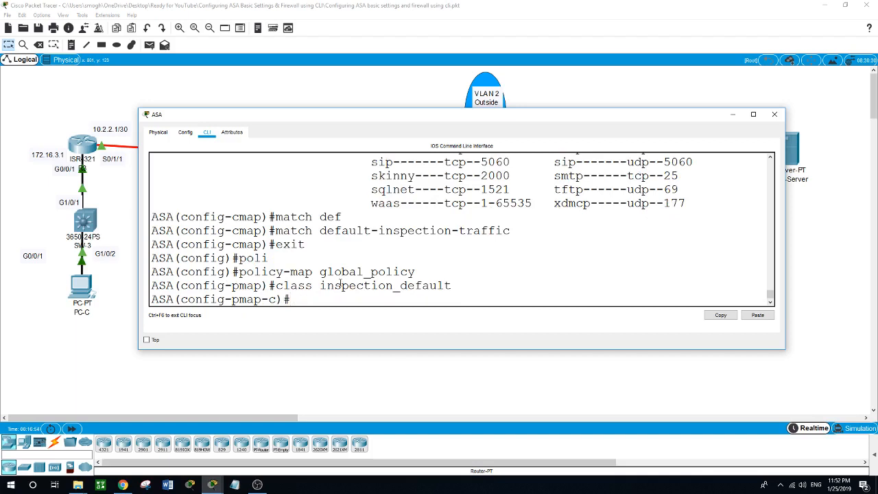
- Enable 'inspect icmp' for the inspection_default class and exit the class configuration
type("?inspe")
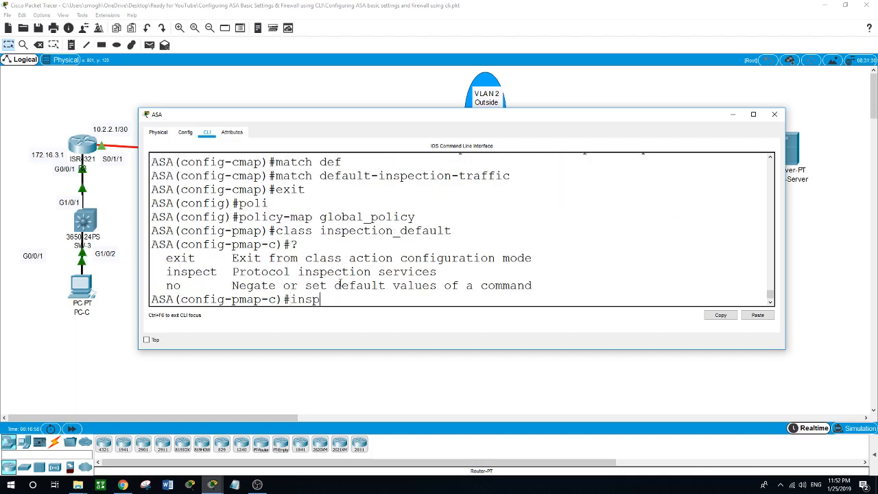
key("Tab")
type("/")
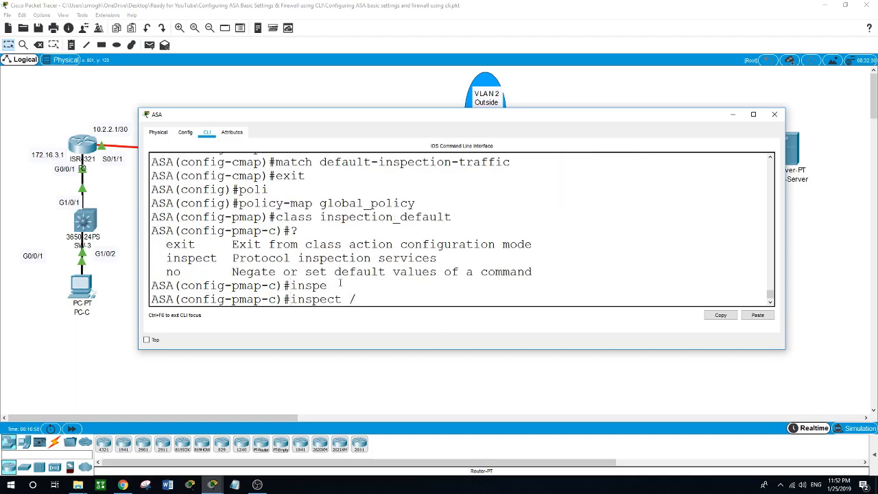
key("BackSpace")
type("?")
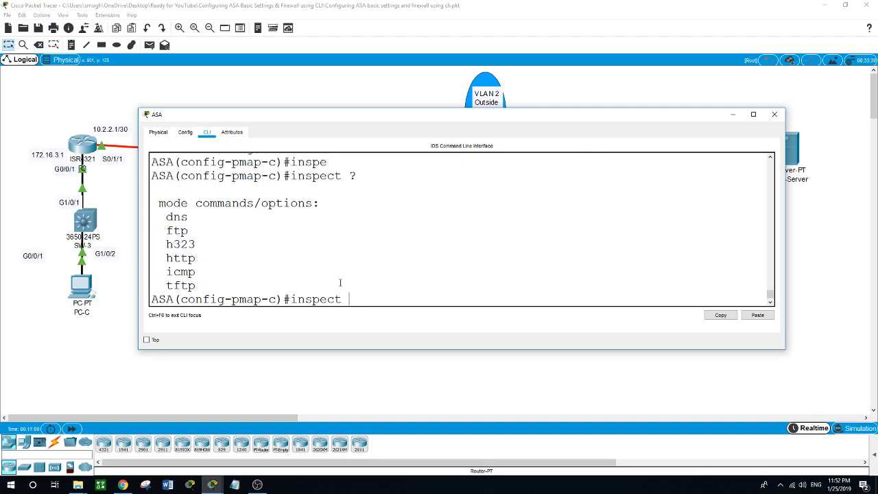
type("icmp")
key("Return")
type("ex")
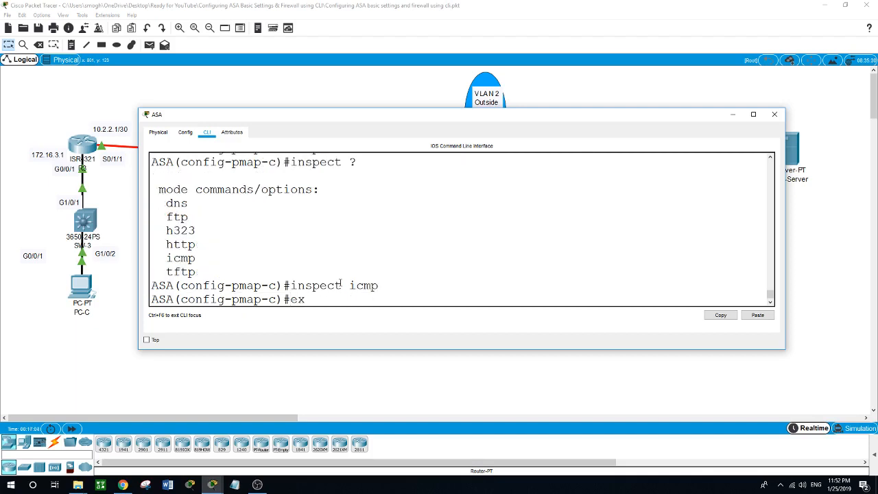
type("it")
key("Return")
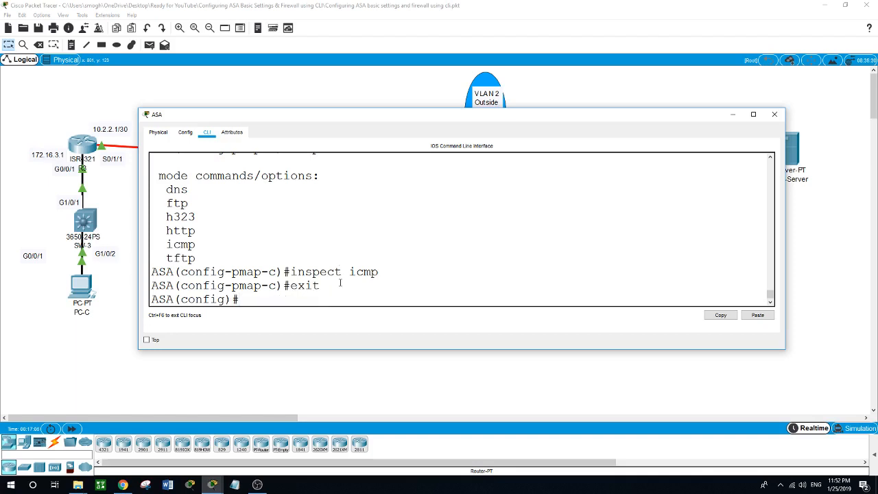
- Apply global_policy globally with the service-policy command
type("serv")
key("Tab")
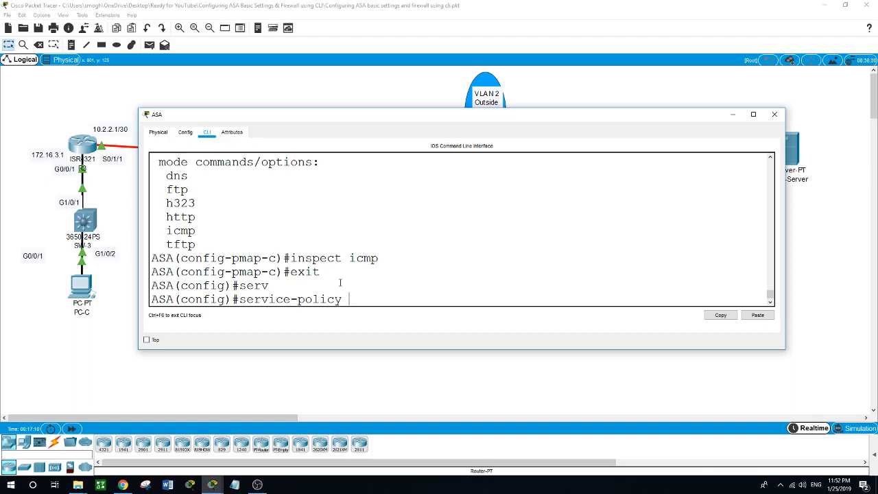
type("global policy ?")
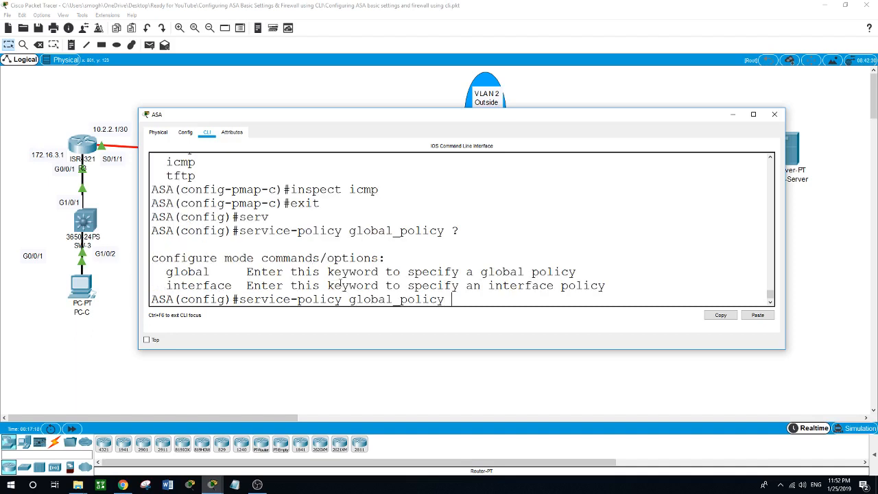
type("global")
key("Return")
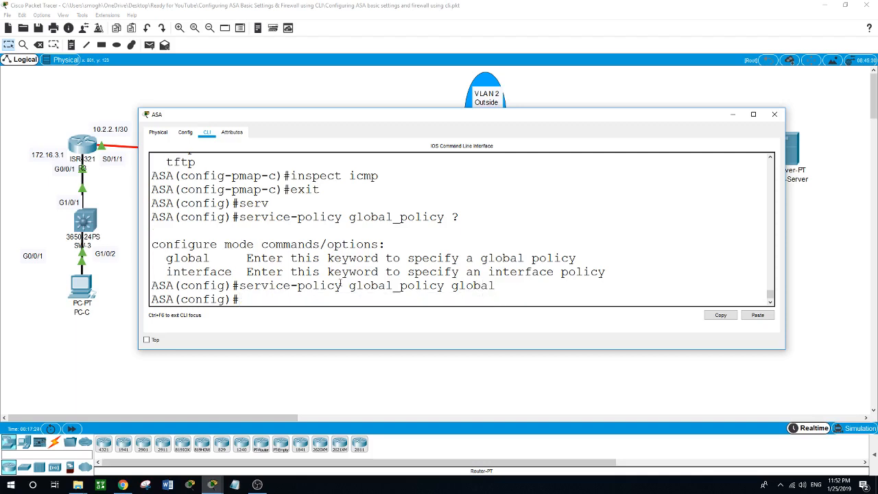
- Ping 209.165.200.225 twice from PC-B, getting 4 of 4 replies with 0% loss
left_click(328, 386)
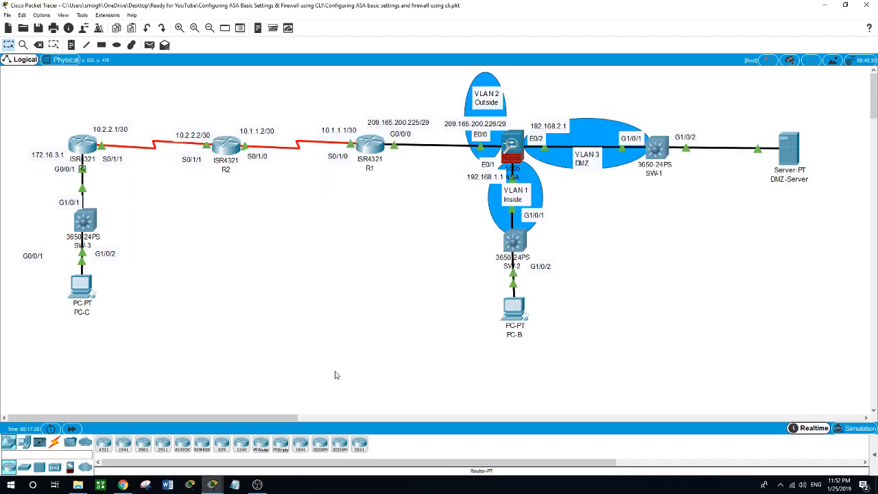
left_click(511, 317)
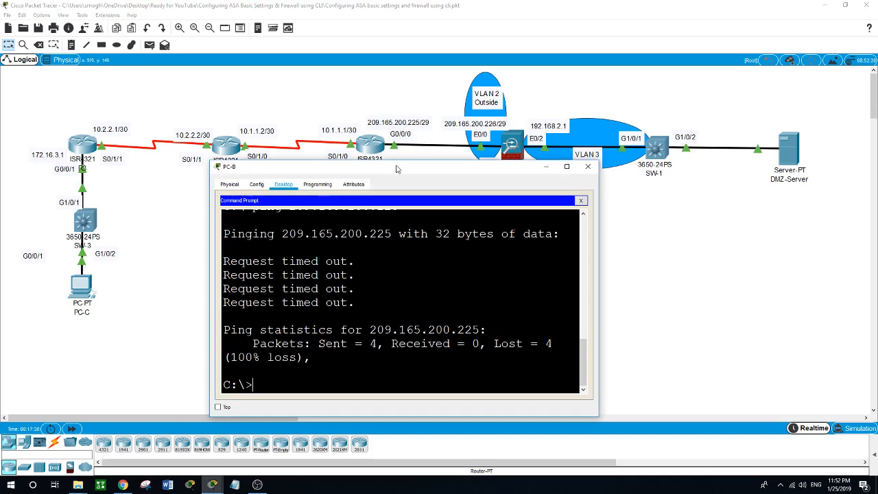
left_click_drag(395, 169, 389, 170)
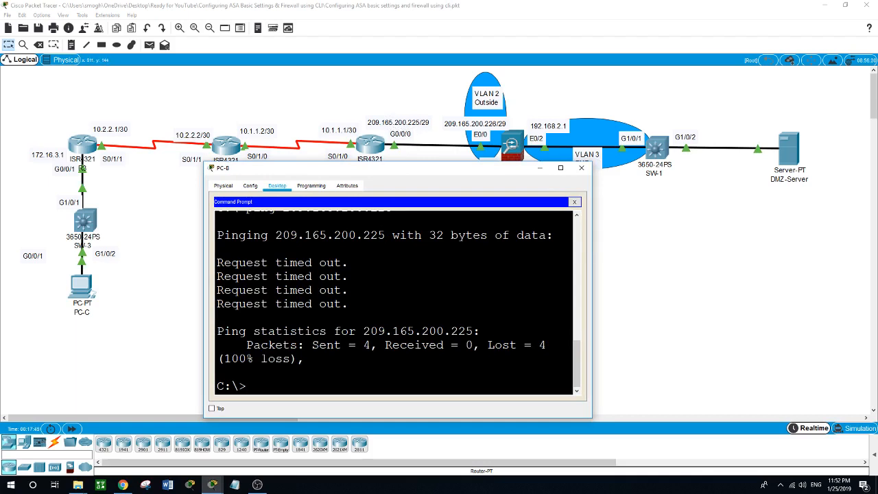
type("ping 209.165.200")
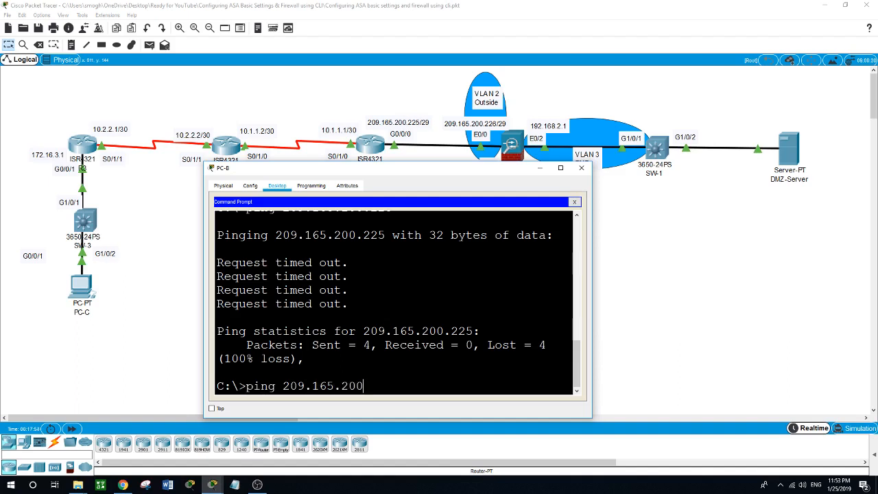
type(".225")
key("Return")
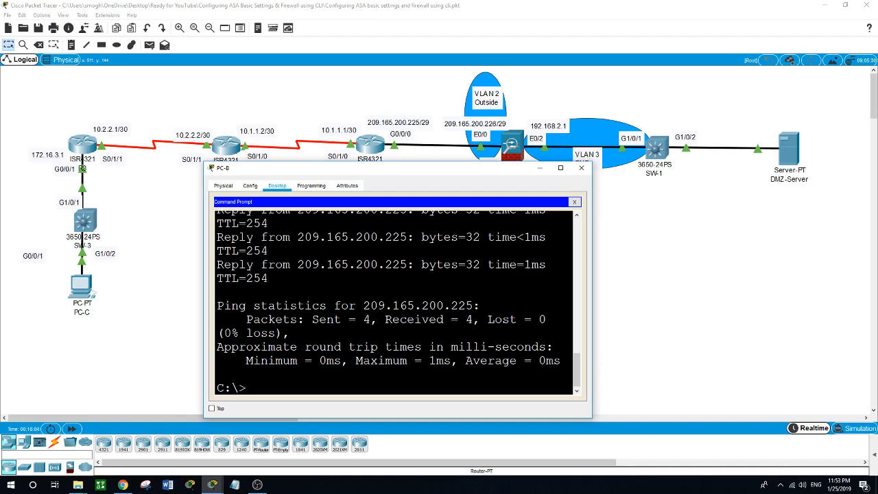
key("Up")
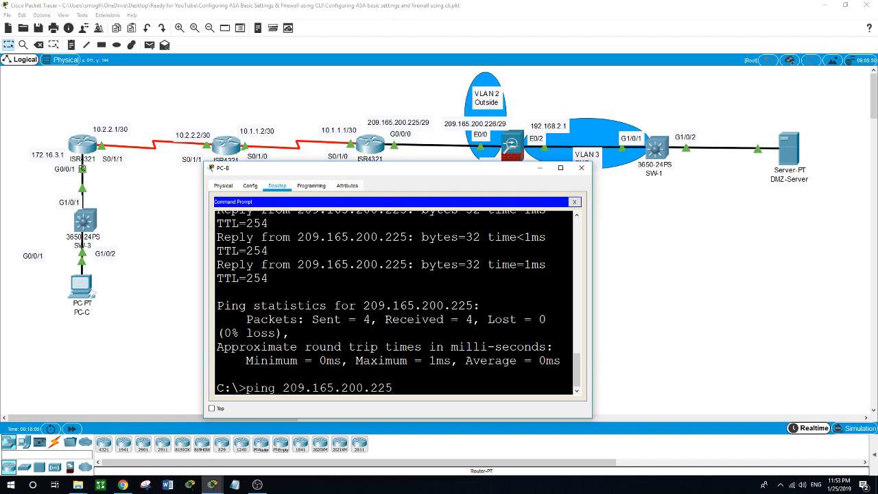
key("Return")
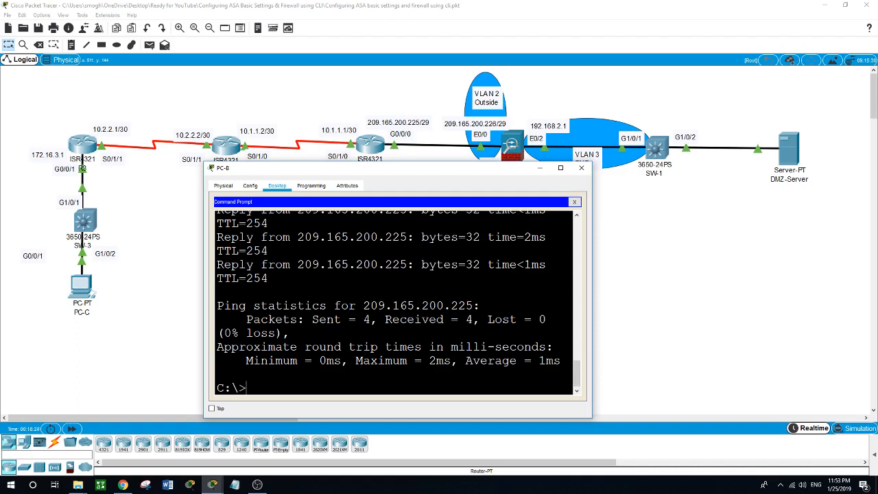
left_click(135, 368)
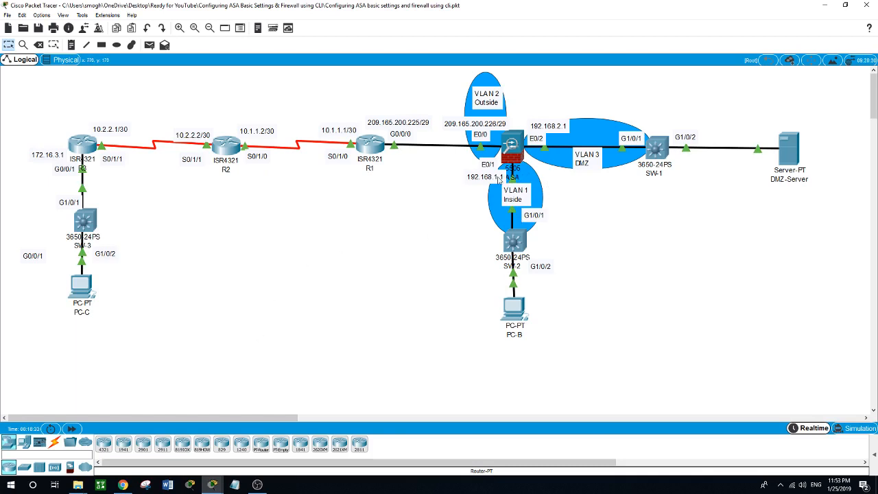
- Define the inside DHCP address pool 192.168.1.5-192.168.1.36 on the ASA
left_click(512, 177)
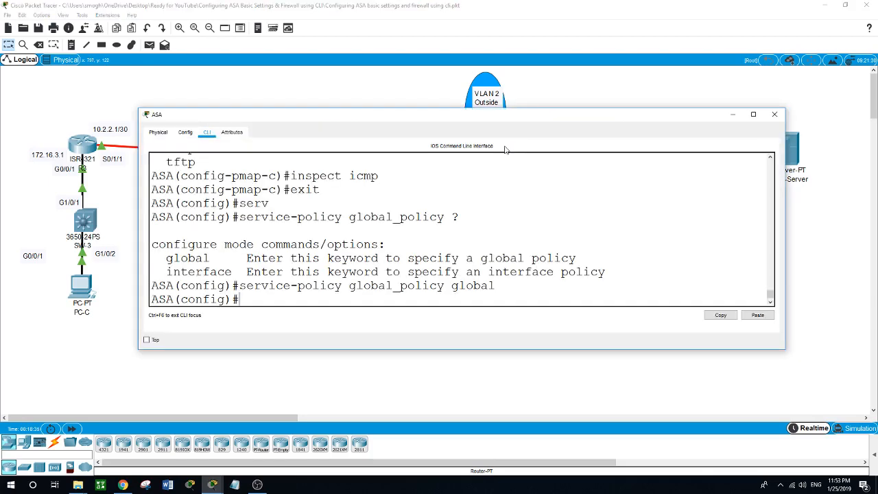
left_click_drag(495, 117, 470, 192)
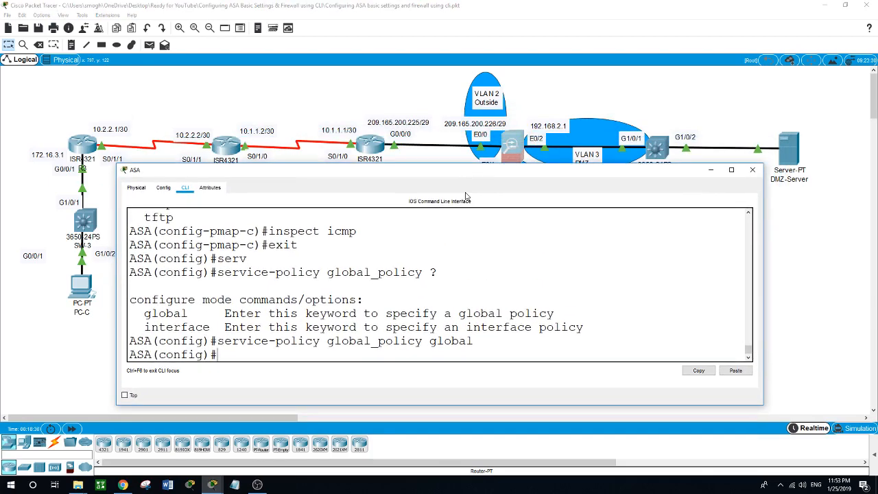
type("dhcpd add")
type("ress 19")
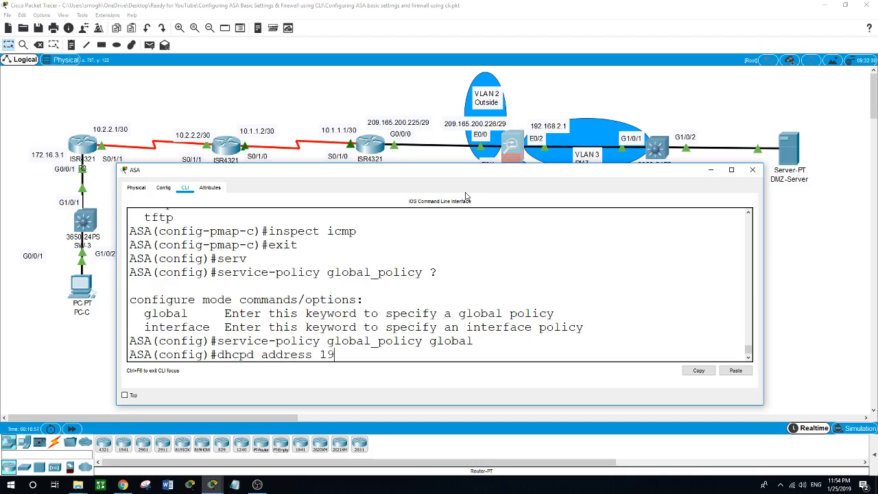
type("2.168.1.5-192.168.")
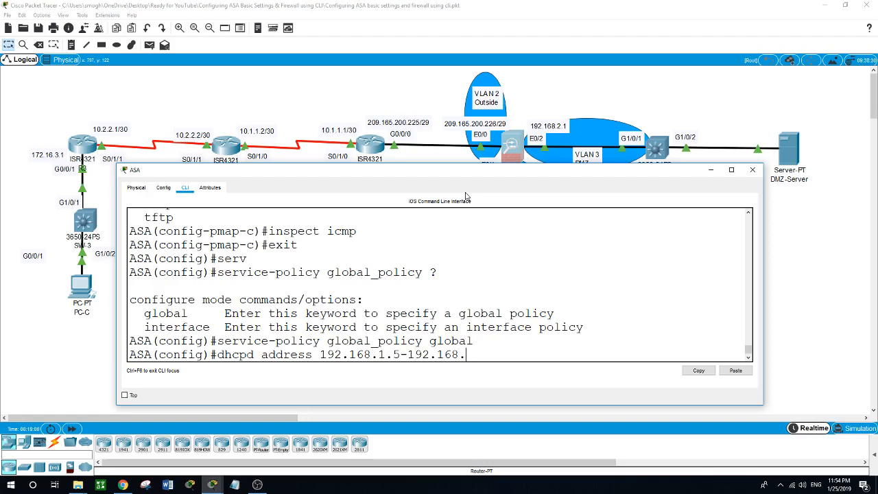
type("1.36")
type(" ?")
type("inside")
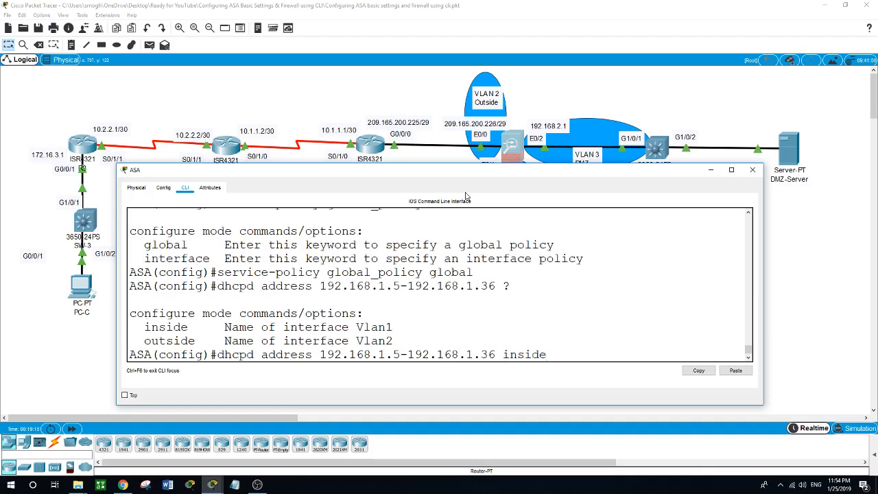
key("Return")
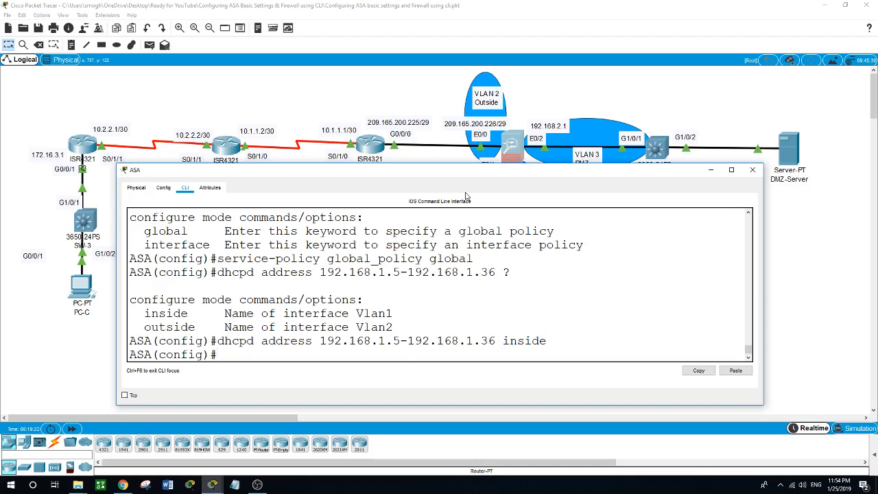
- Set DHCP DNS server 209.165.201.2 for the inside interface
type("dhcpd dns 209.165.2")
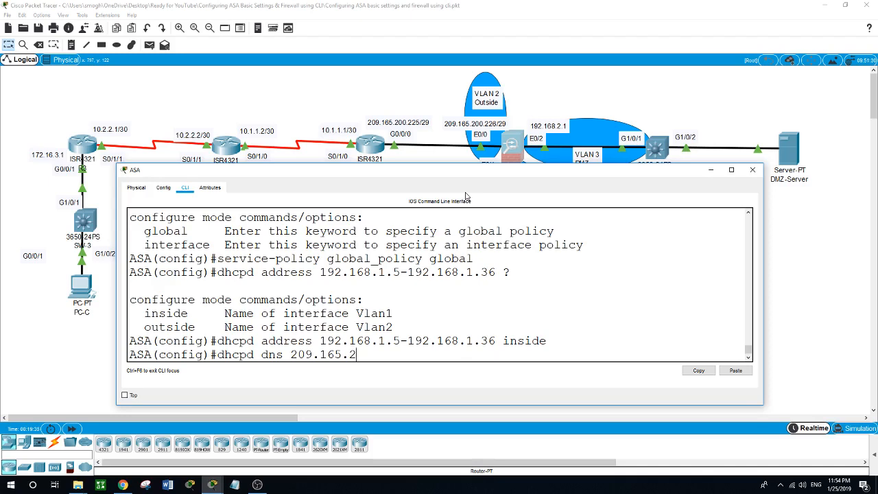
type("01.2 ins")
key("BackSpace")
type("t")
key("Tab")
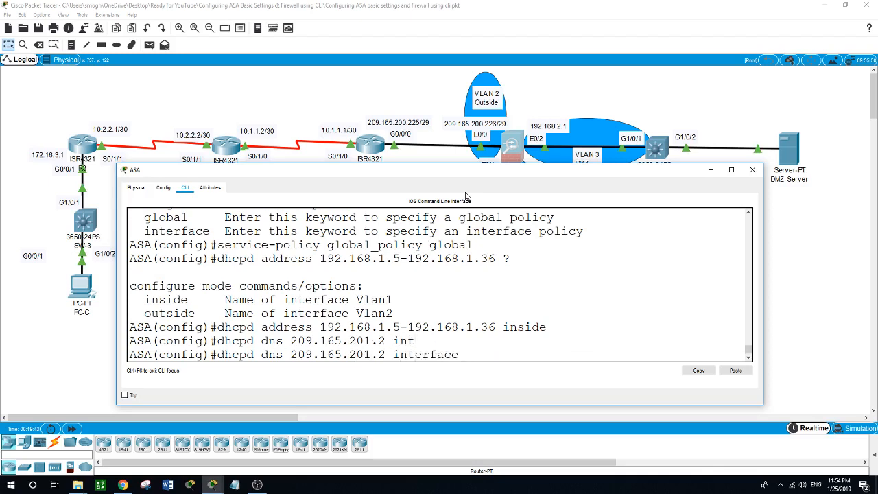
type("inside")
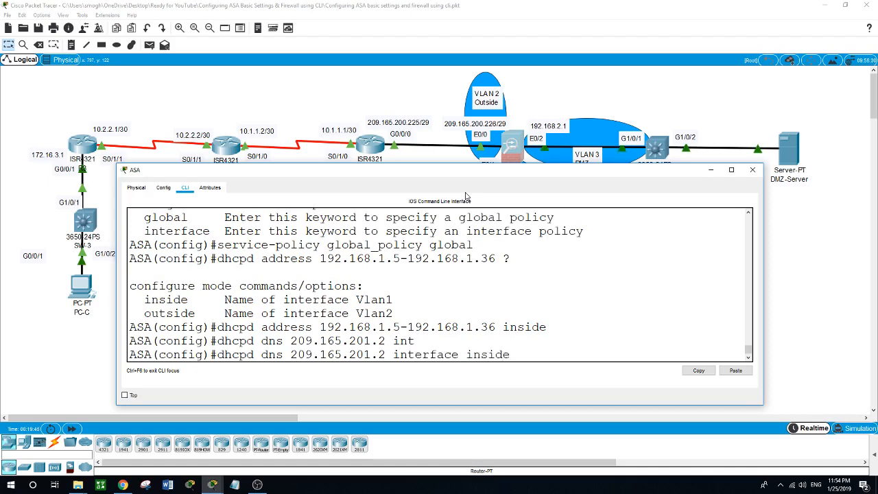
key("Return")
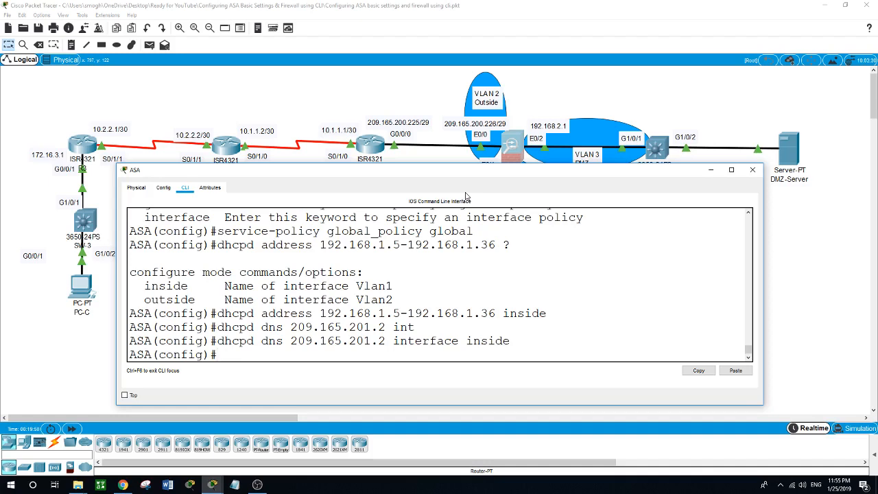
- Enable the DHCP server on the inside interface with 'dhcpd enable inside'
type("dhcpd ena")
key("Tab")
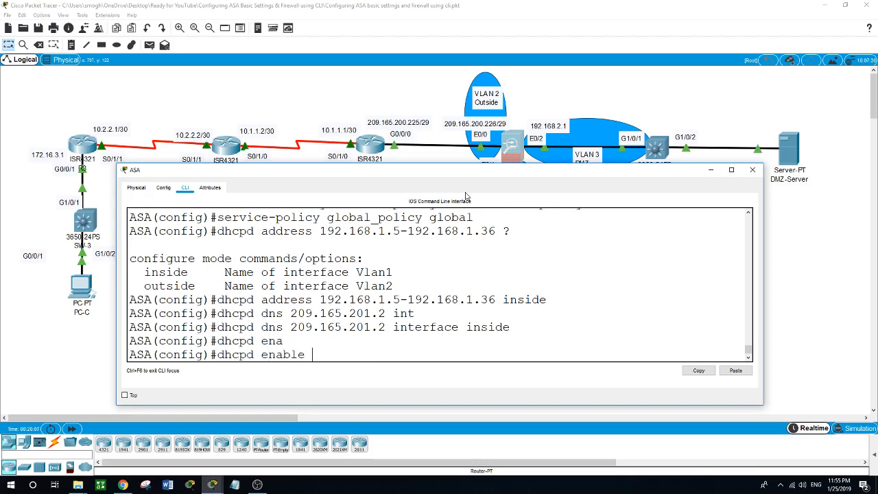
type("inside")
key("Return")
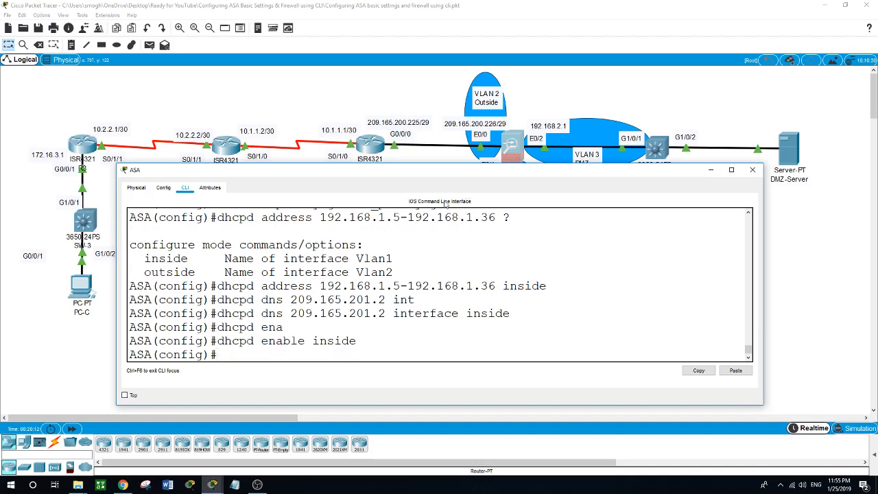
- Switch PC-B's IP Configuration from static to DHCP
left_click(823, 296)
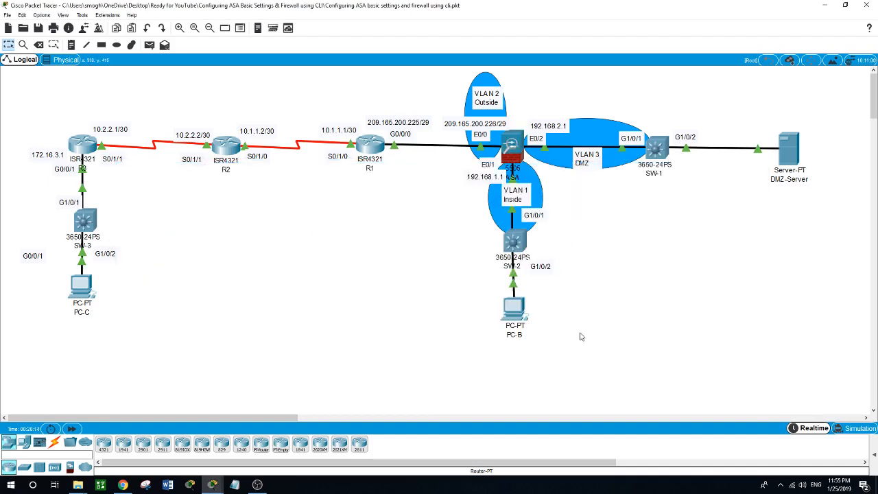
left_click(516, 310)
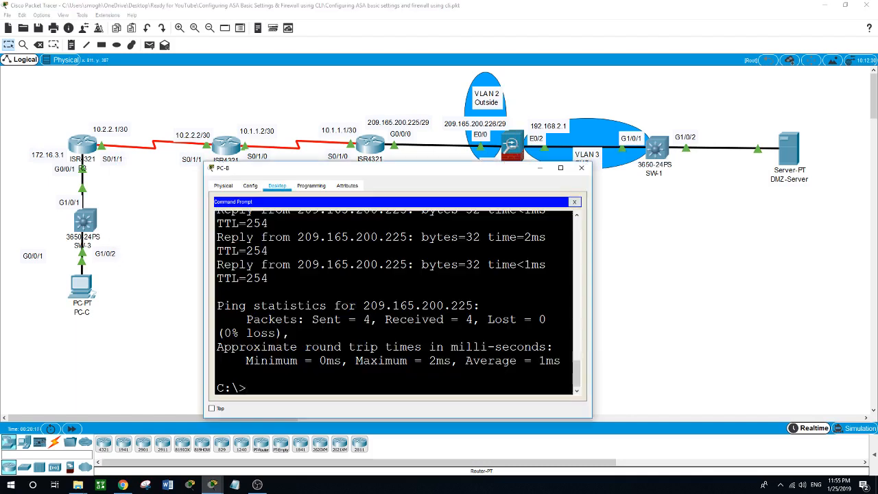
left_click(574, 201)
left_click(265, 234)
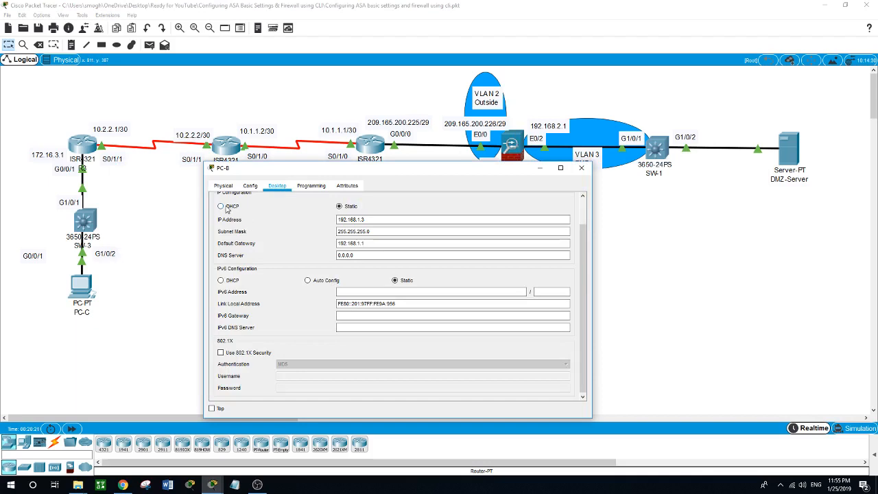
left_click(227, 208)
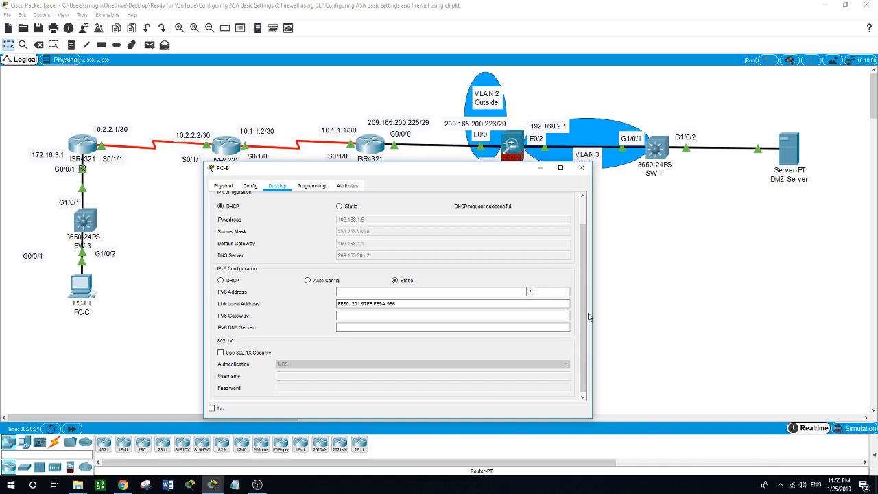
- Run ipconfig on PC-B to confirm 192.168.1.5/255.255.255.0 with gateway 192.168.1.1
left_click(689, 307)
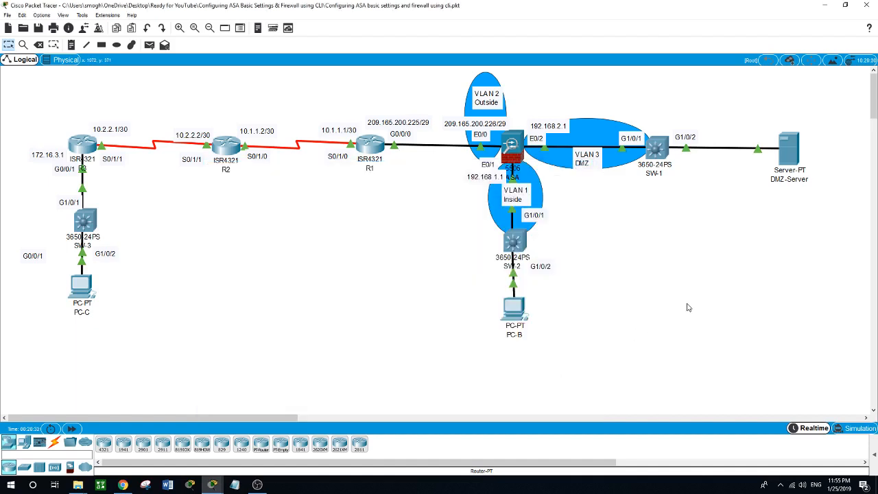
left_click(516, 312)
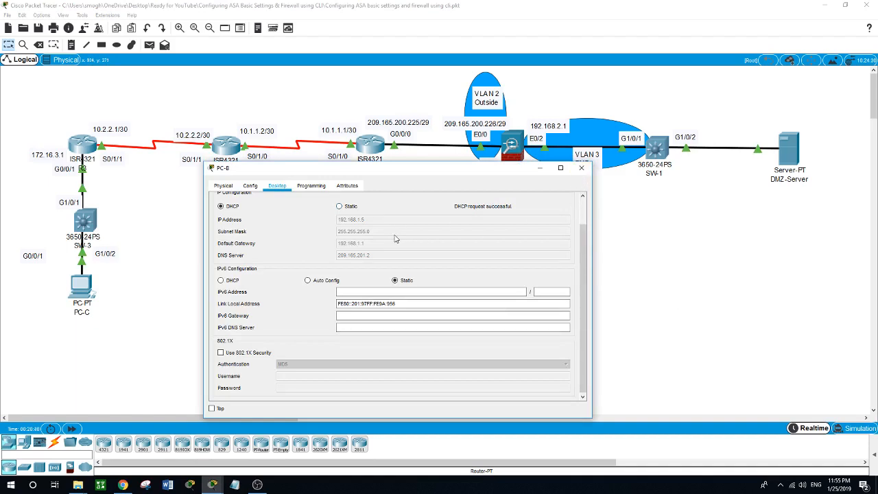
scroll(395, 238, "up", 2)
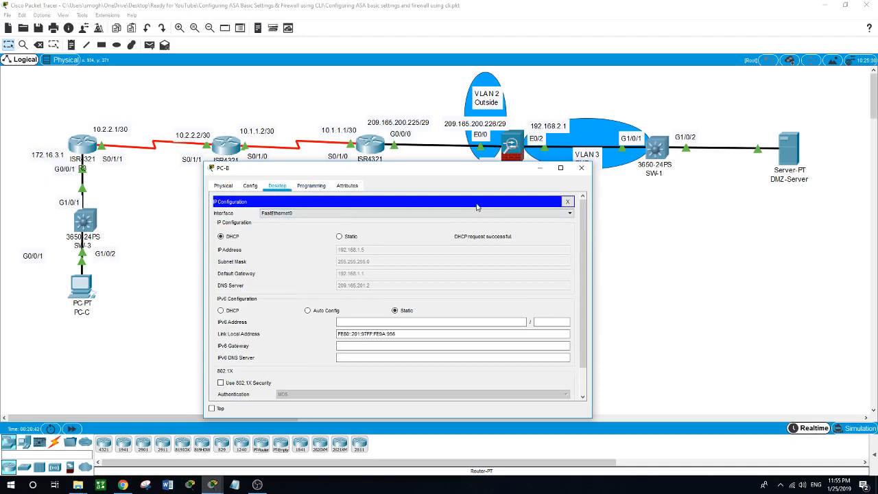
left_click(567, 201)
left_click(520, 211)
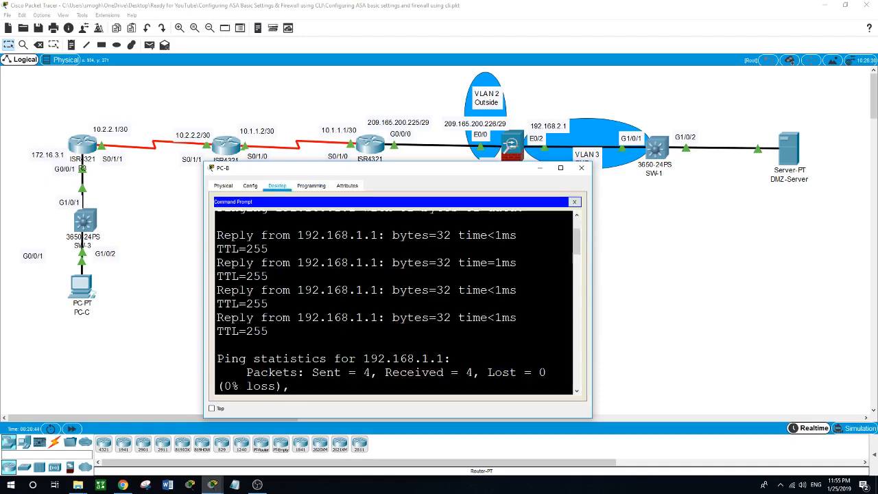
scroll(395, 299, "down", 10)
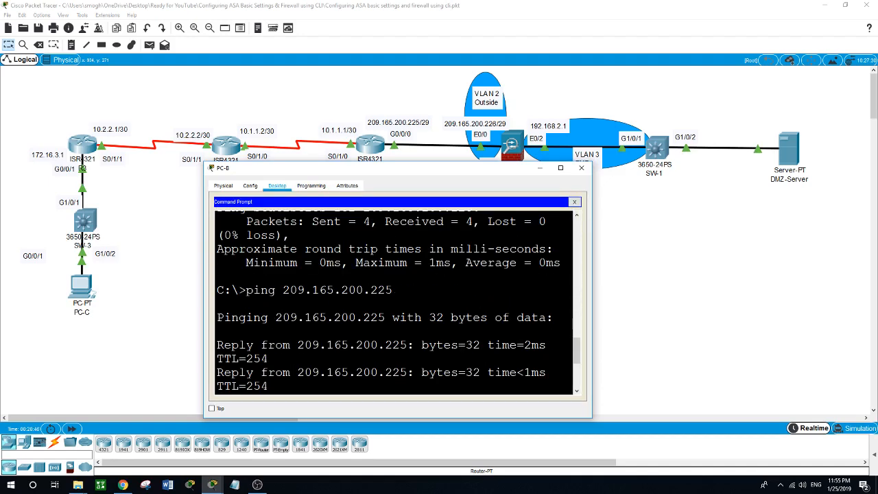
scroll(395, 299, "down", 3)
type("i")
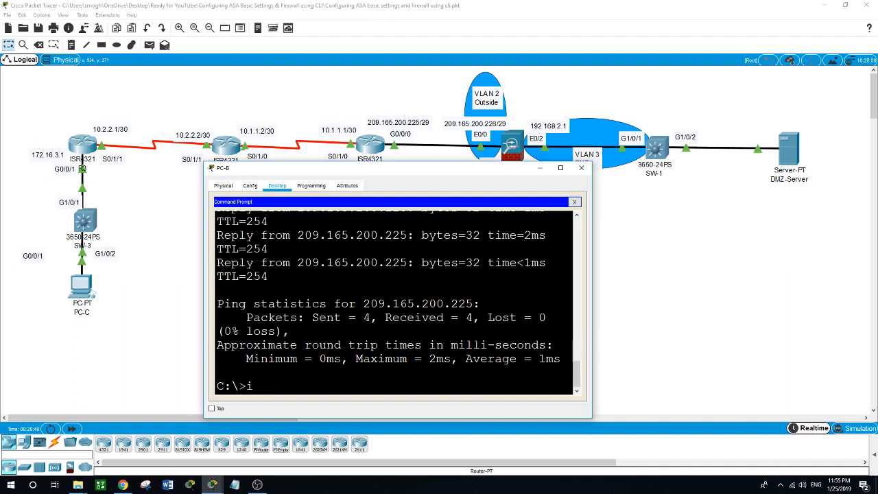
type("pconfig")
key("Return")
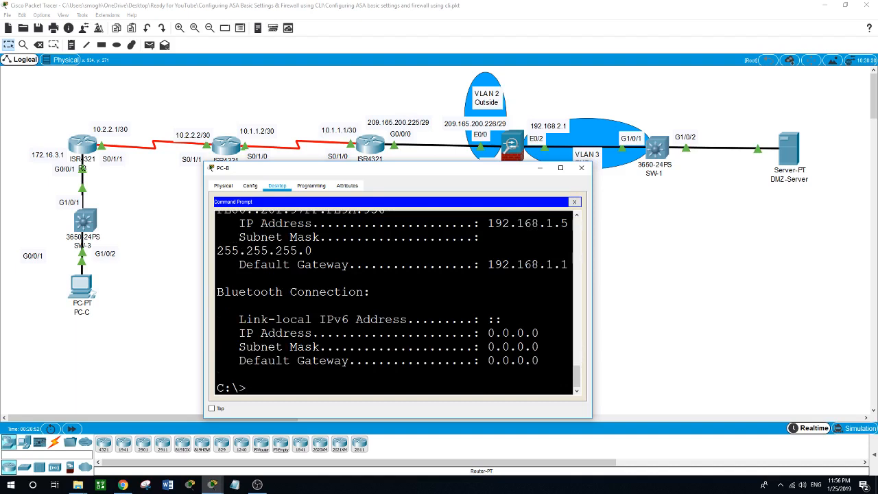
scroll(480, 322, "up", 3)
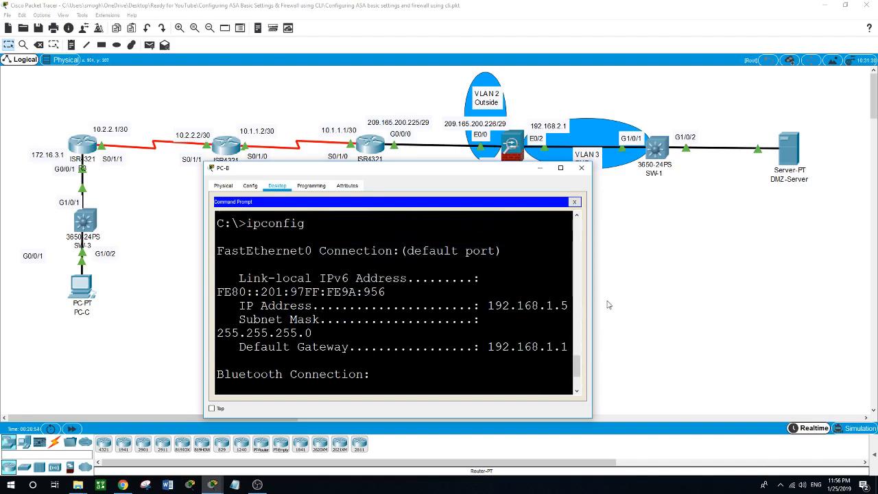
left_click_drag(594, 296, 686, 305)
scroll(480, 302, "up", 3)
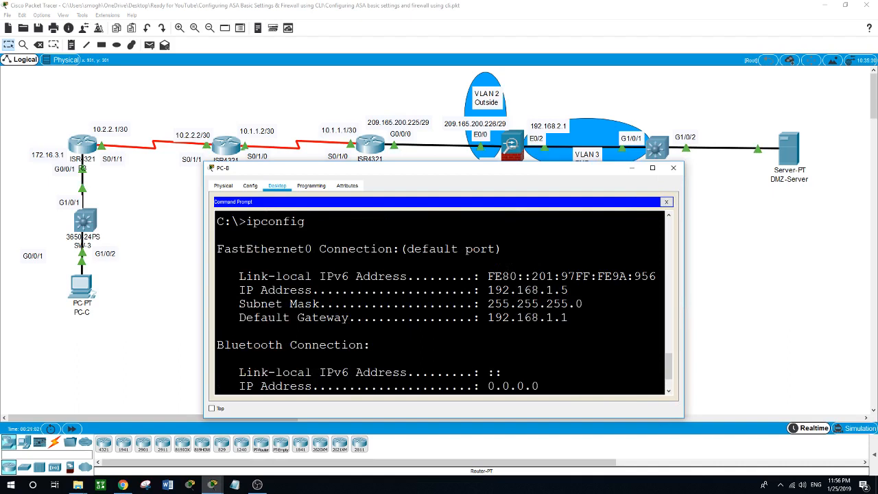
left_click(752, 304)
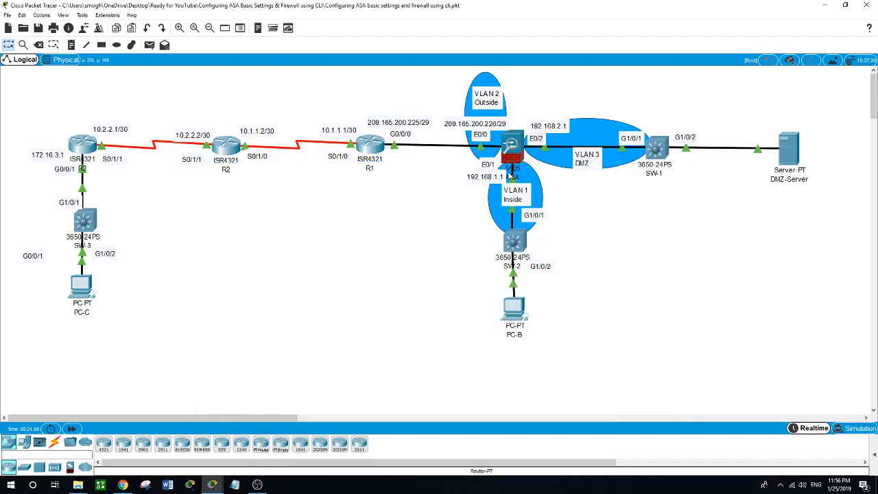
- Create the local user admin with a password on the ASA
mouse_move(511, 176)
left_click(511, 152)
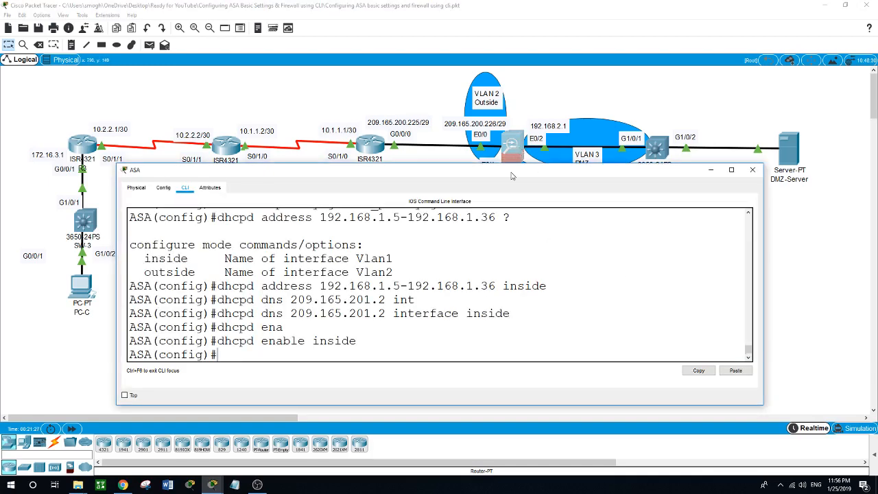
left_click_drag(511, 177, 513, 154)
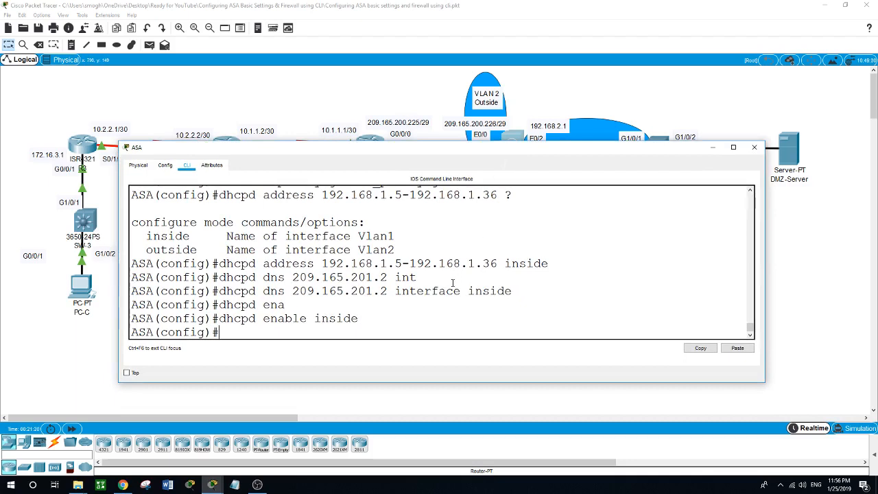
type("username admin ")
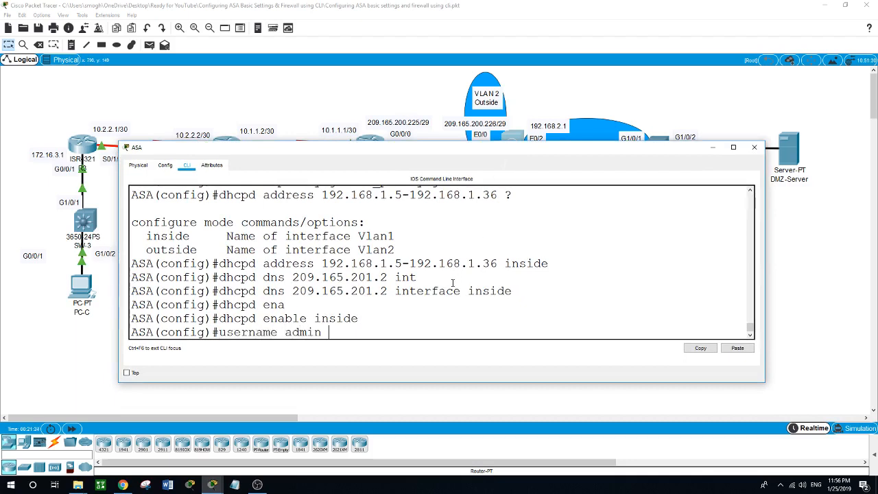
type("password admin")
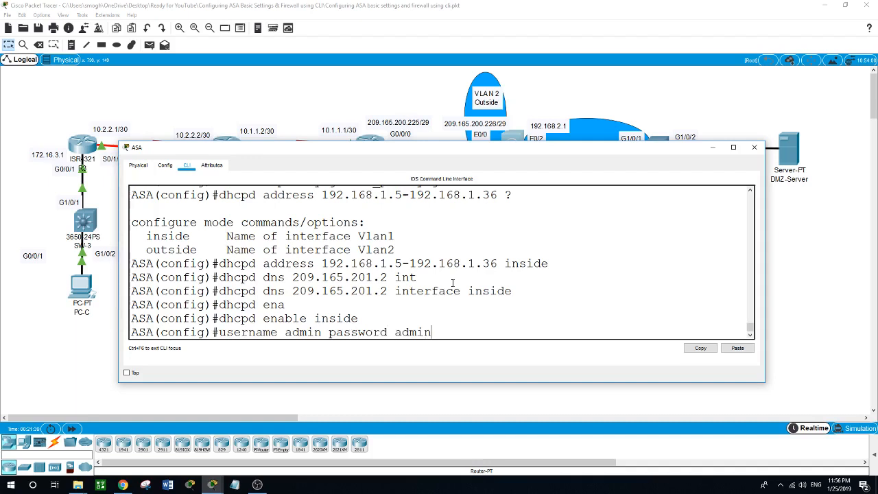
key("Return")
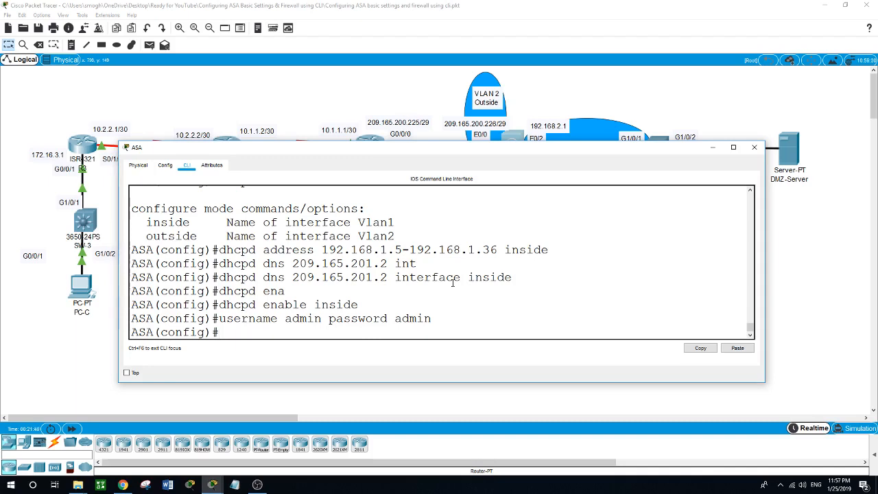
- Set 'aaa authentication ssh console LOCAL' so SSH logins use the local database
type("aaa auth")
key("Tab")
type("s")
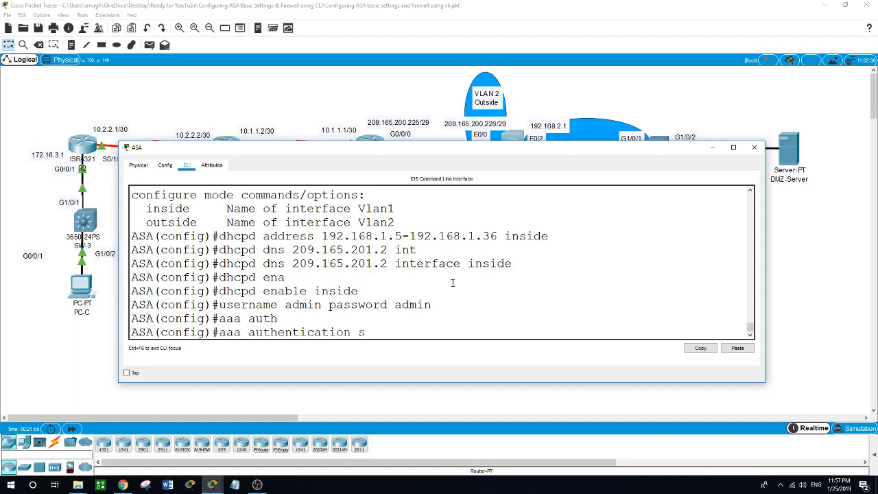
type("sh ?")
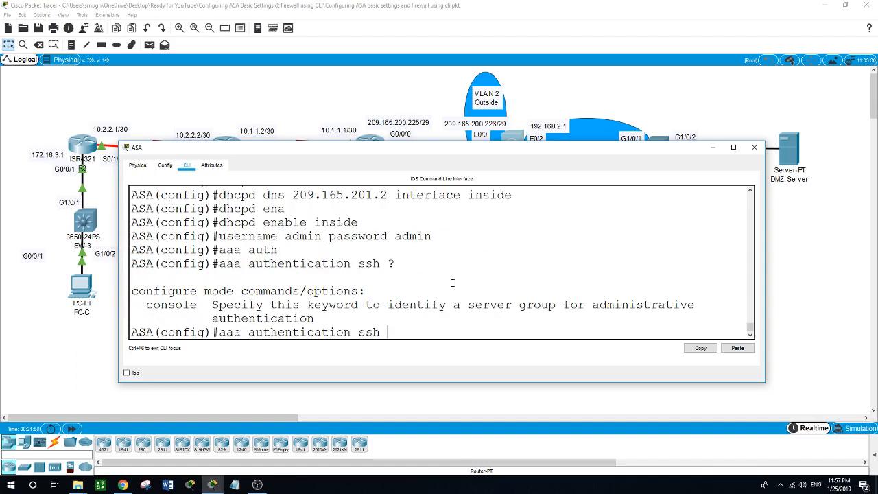
type("con")
key("Tab")
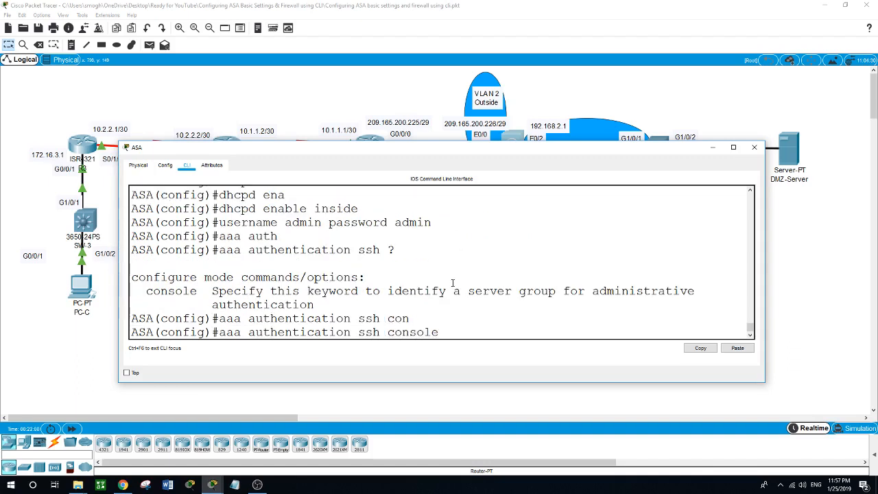
type("local")
key("Return")
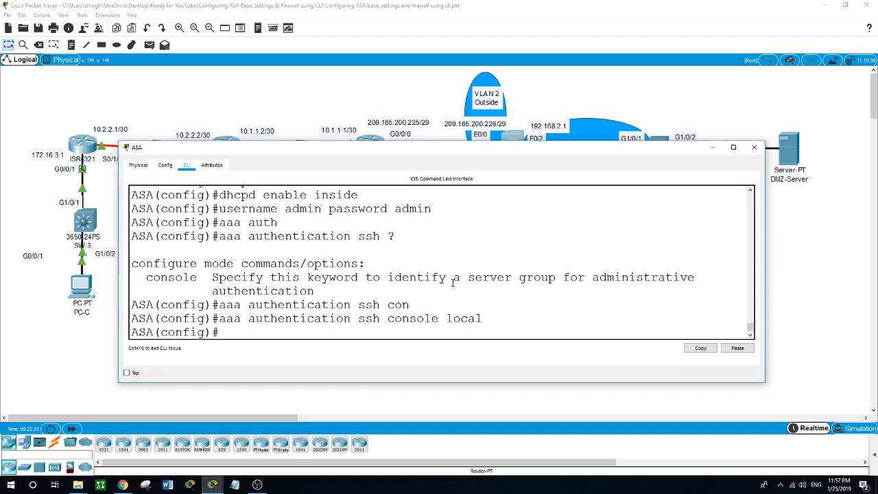
left_click(598, 396)
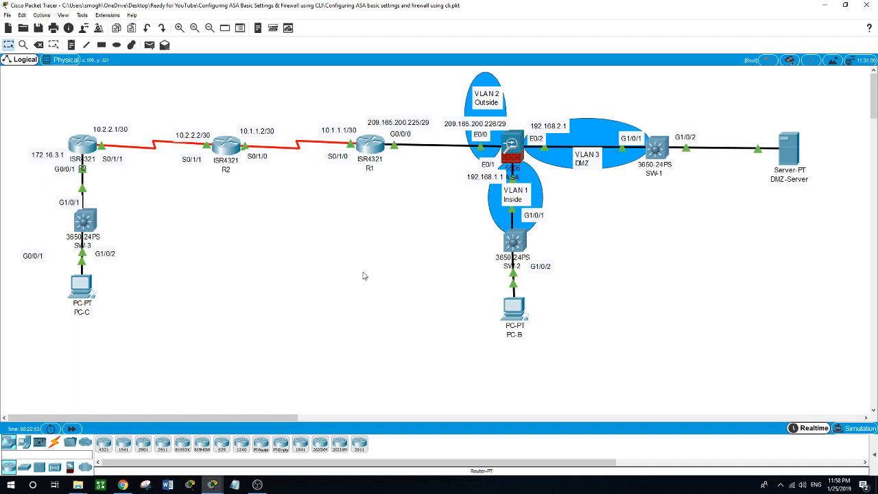
- Run 'crypto key generate rsa modulus 1024' on the ASA and answer no to replacing the existing keys
key("alt+Tab")
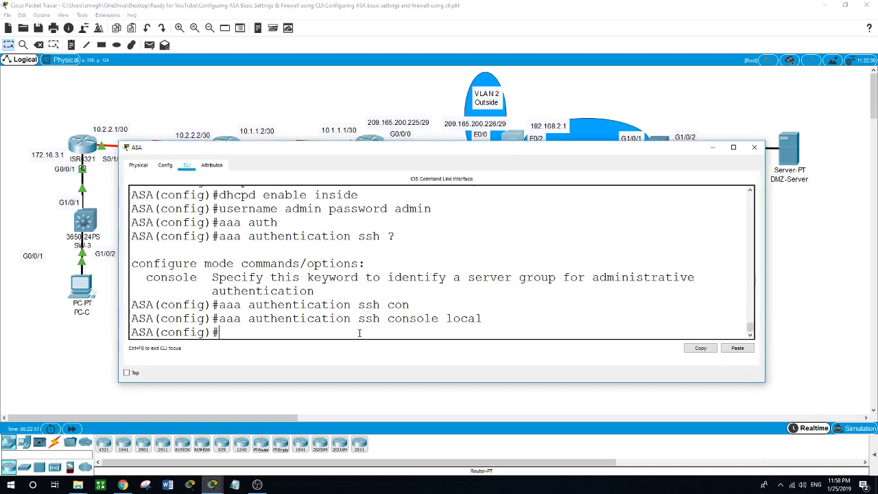
type("cryp")
key("Tab")
type("?key")
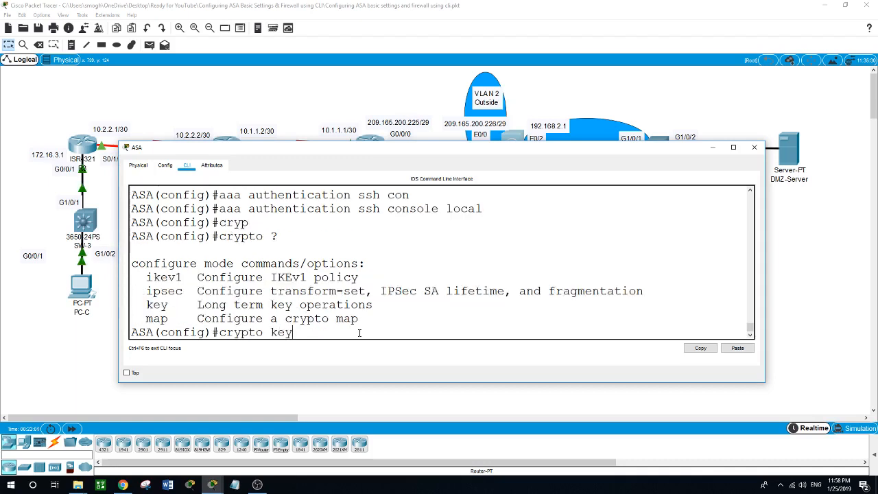
type(" ?gen")
key("Tab")
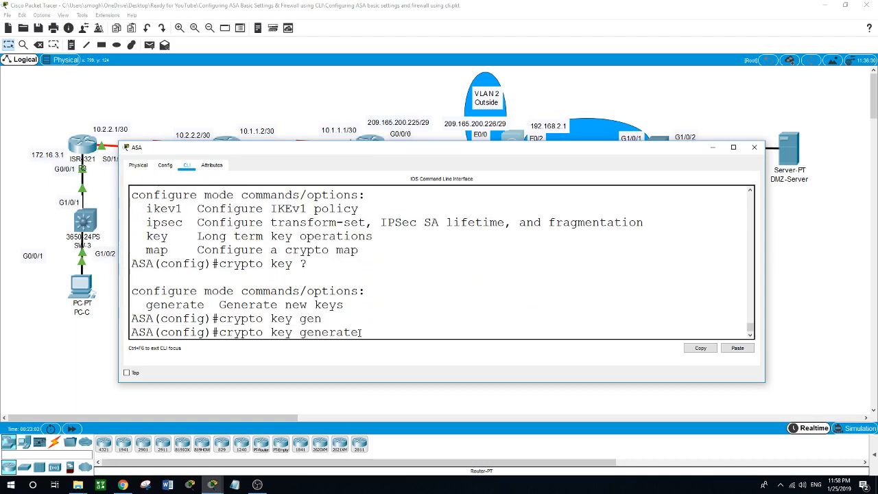
type("?")
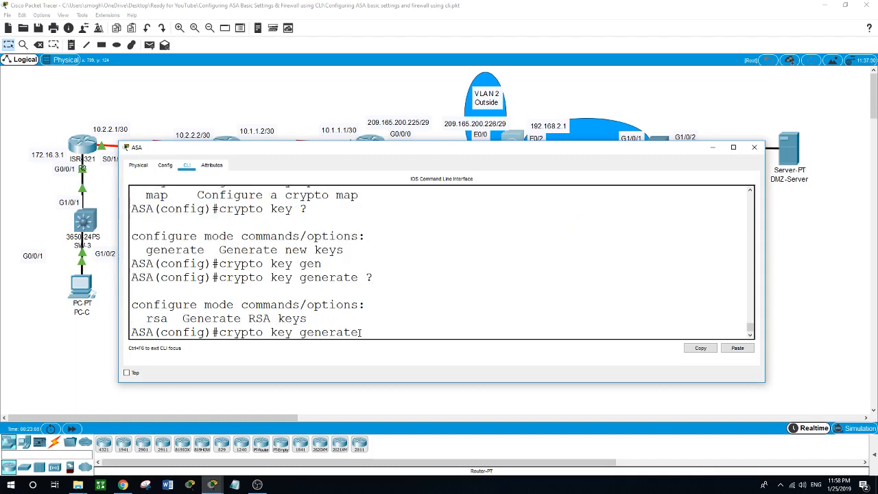
type("rsa ?")
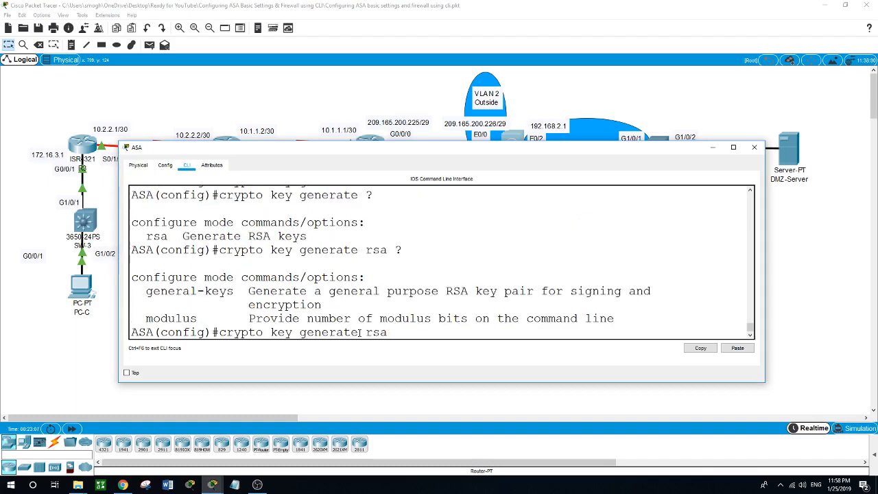
type("mo")
key("Tab")
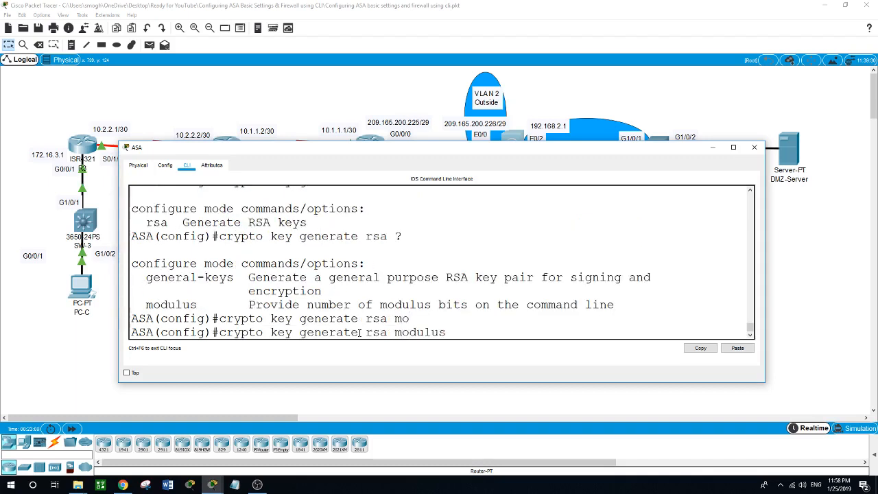
type("1024")
key("Return")
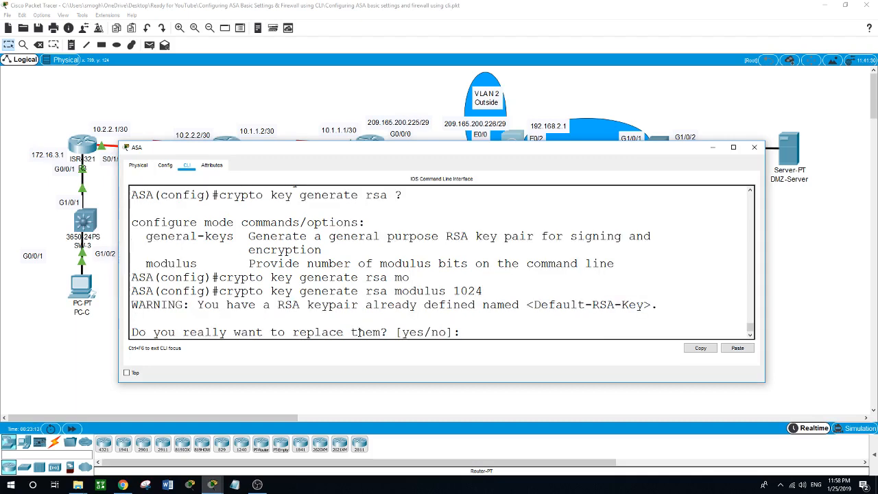
type("no")
key("Return")
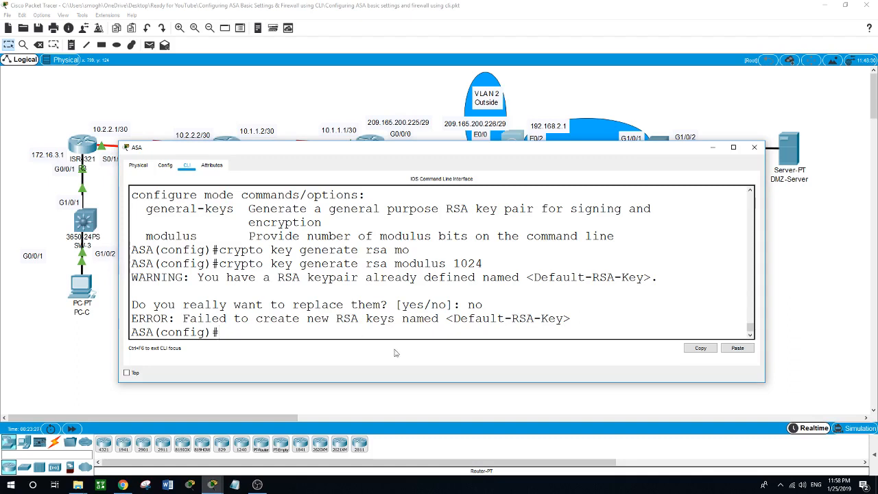
left_click(534, 401)
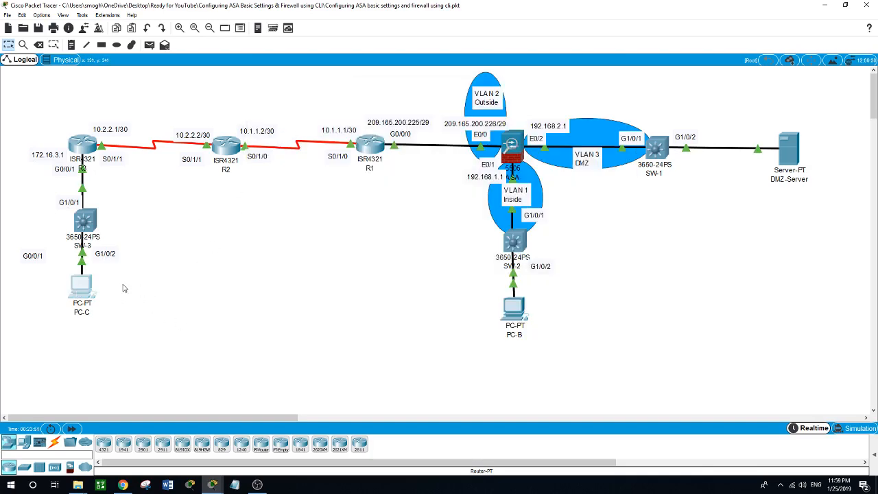
left_click(79, 288)
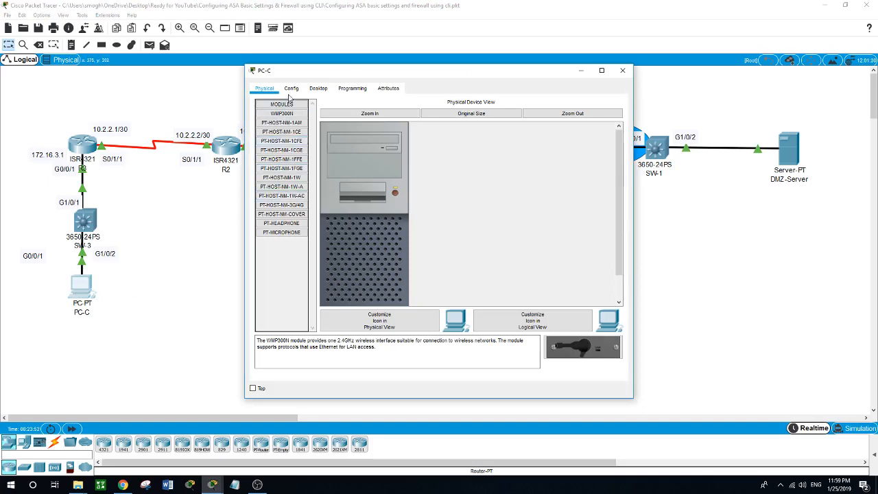
left_click(318, 88)
left_click(298, 133)
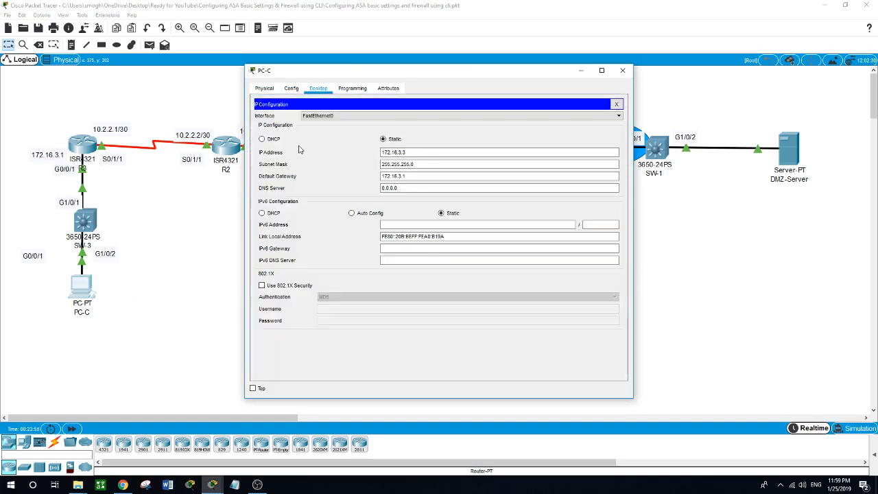
left_click(400, 153)
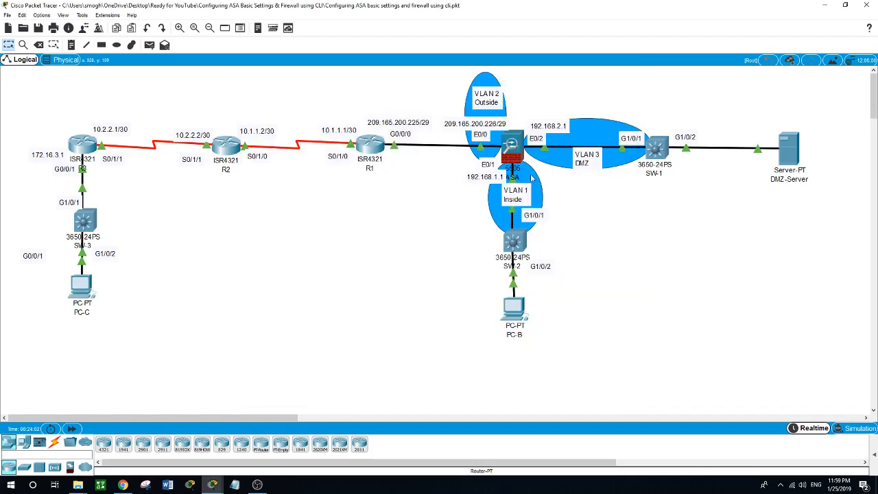
left_click(515, 159)
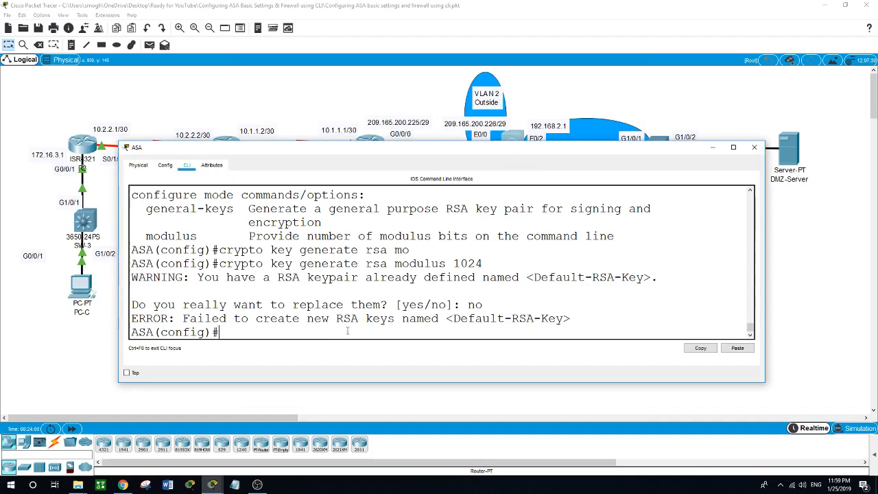
- Allow SSH to the ASA from 192.168.1.0 255.255.255.0 inside and host 172.16.3.3 outside
type("ssh 192.168")
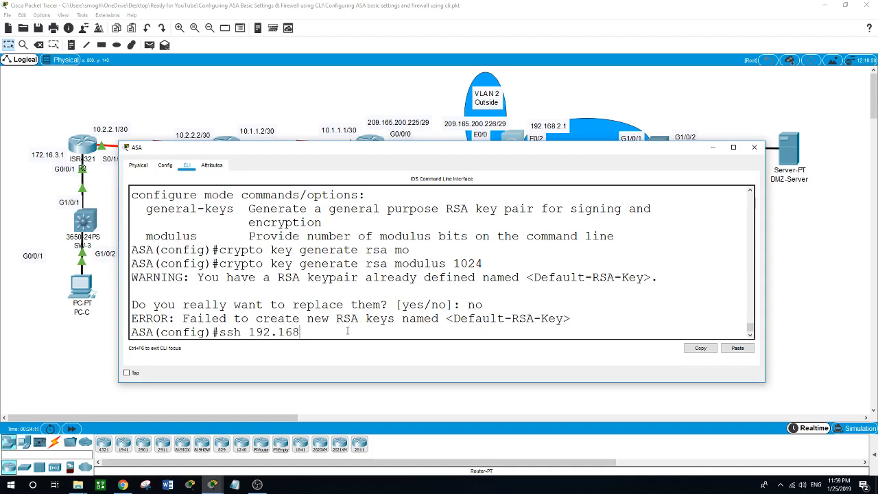
type(".1.0 255.255.255.0 inside")
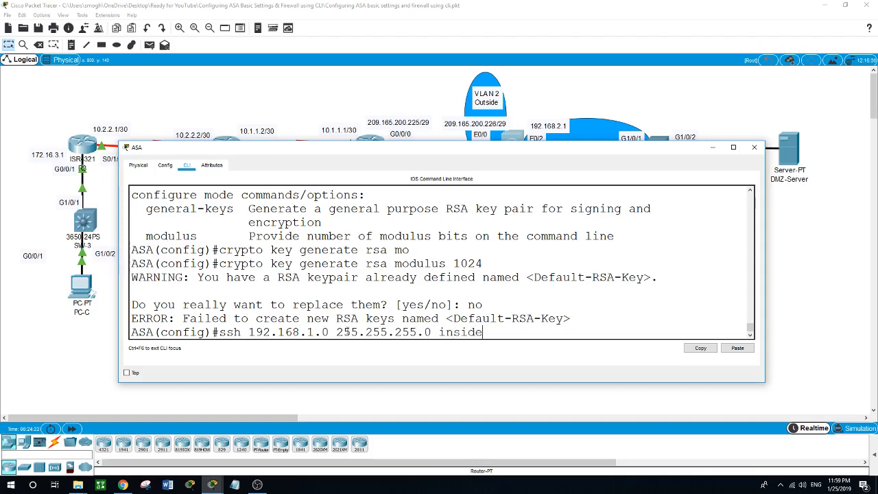
key("Return")
type("ssh")
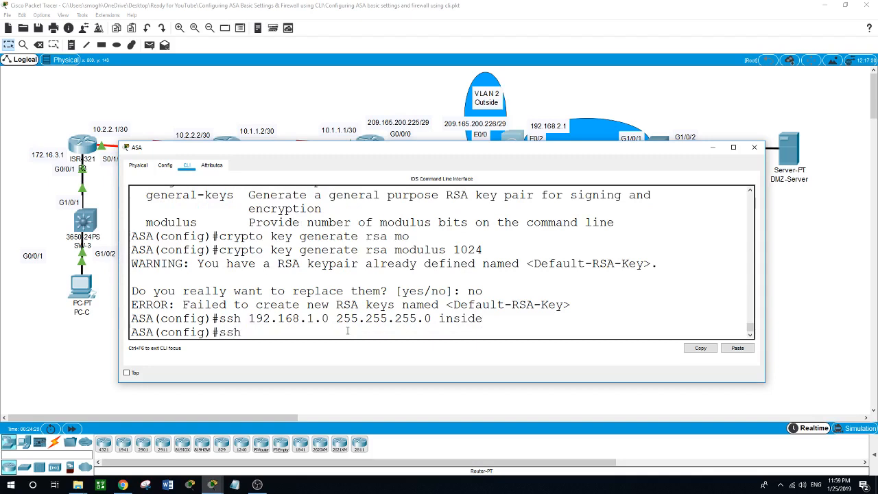
type(" 172.16.3.3")
type("255.255.255.255")
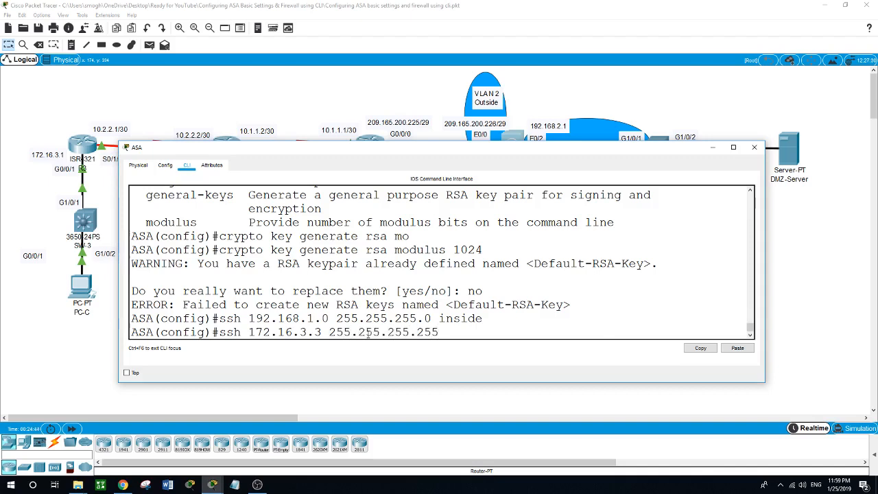
type(" outside")
key("Return")
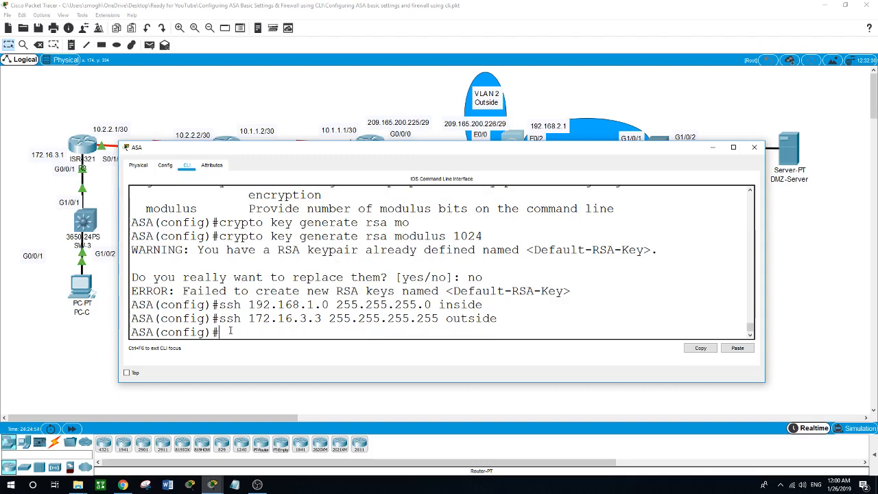
left_click(80, 331)
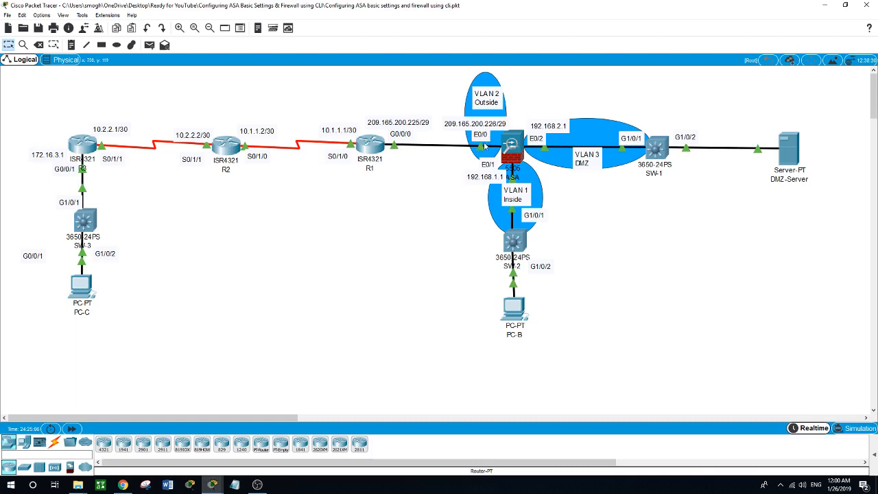
- From PC-C's command prompt, SSH as admin to 209.165.200.226 and enable privileged mode
left_click(80, 285)
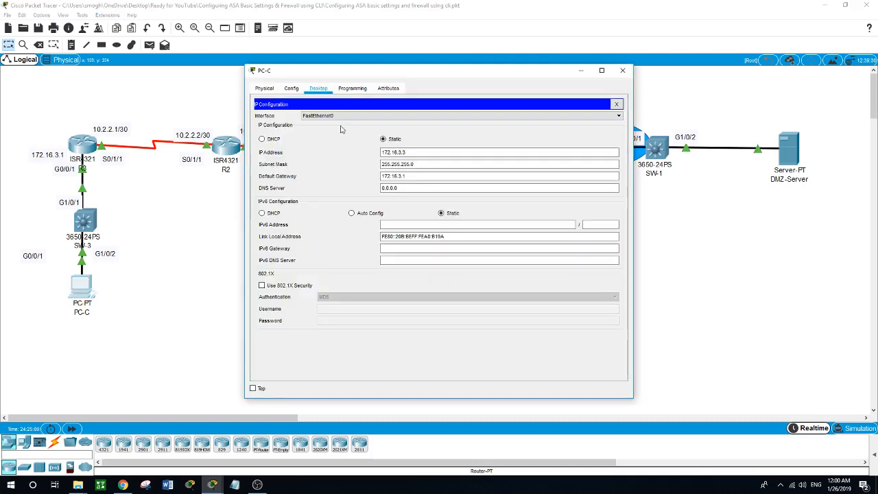
left_click(616, 104)
left_click(517, 144)
left_click_drag(489, 76, 478, 164)
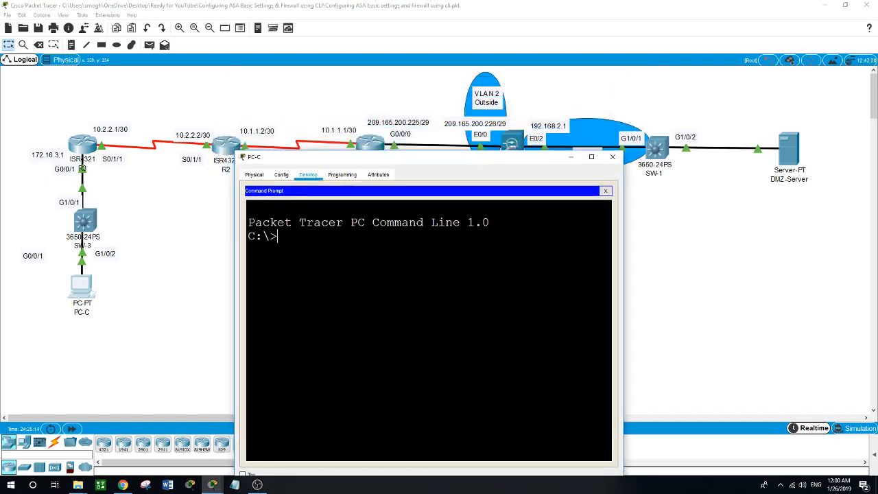
type("ssh -l admin 209.165")
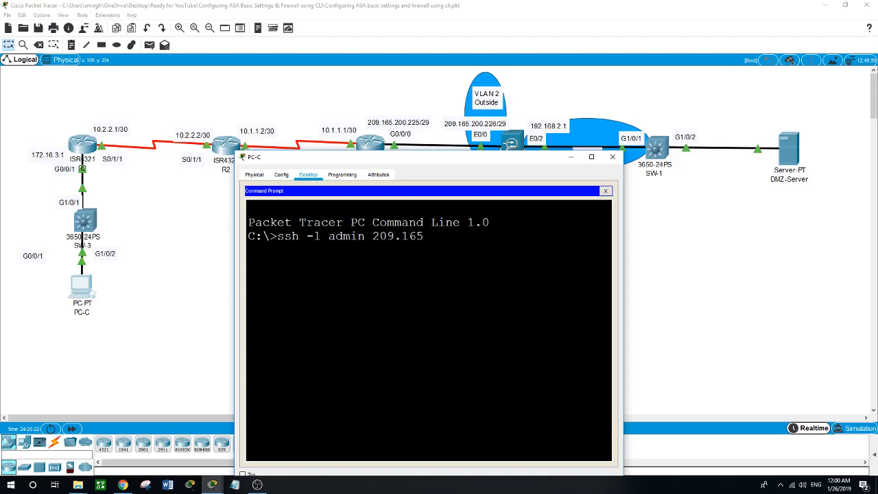
type(".200.226")
key("Return")
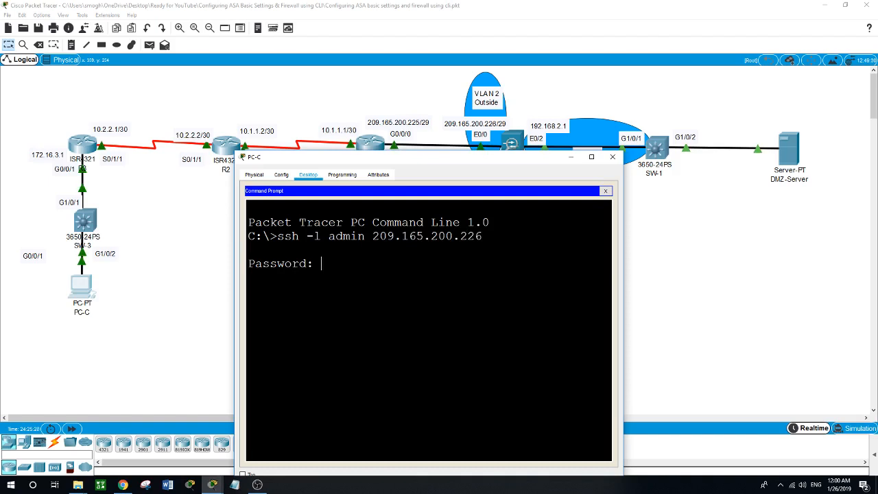
key("Return")
type("en")
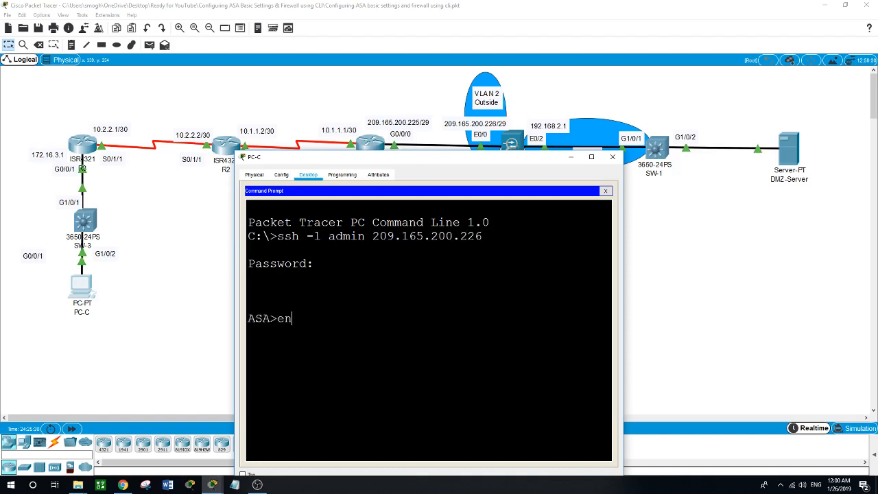
key("Return")
key("Return")
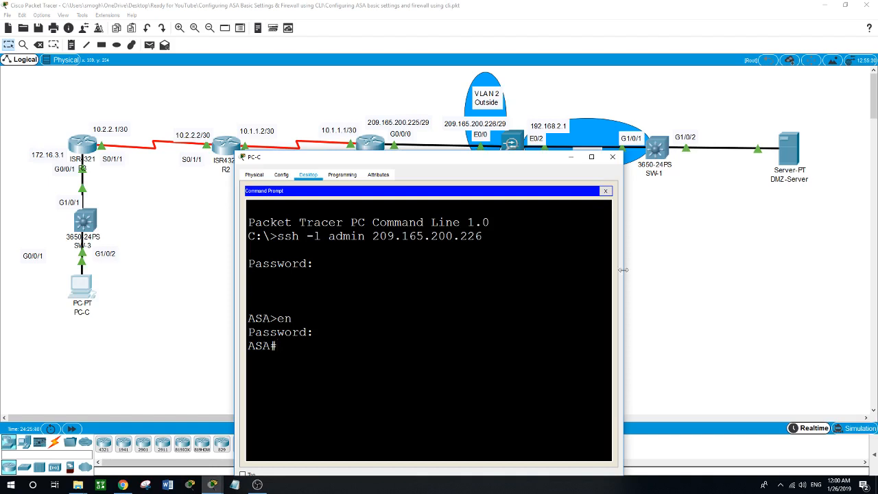
left_click(681, 285)
left_click(511, 321)
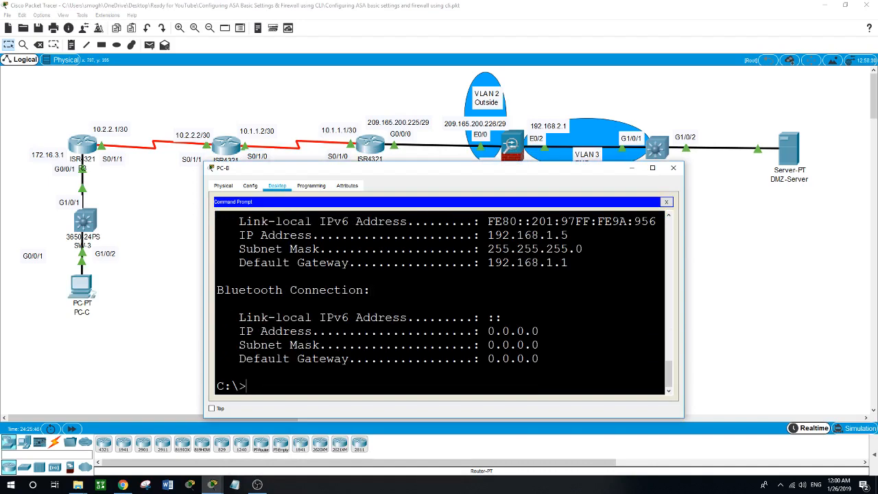
- From PC-B, SSH as admin to the ASA inside address 192.168.1.1 and reach the ASA# prompt
type("ssh -l admin 192.168.1.1")
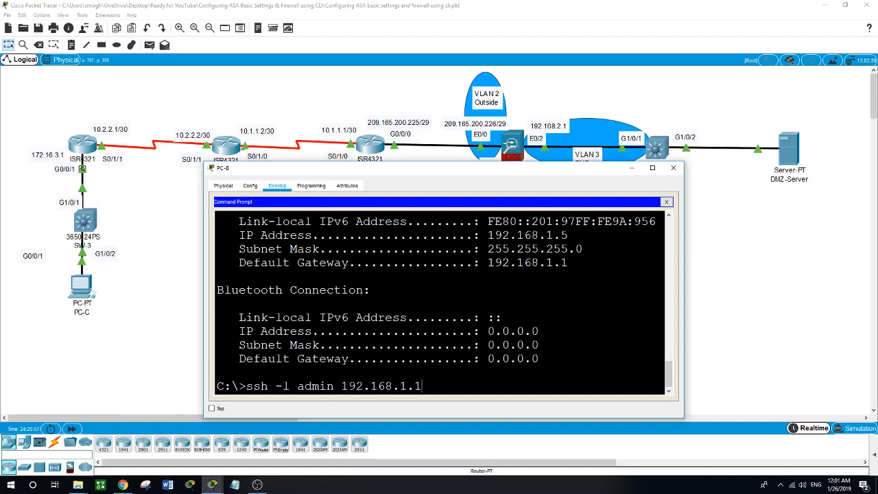
key("Return")
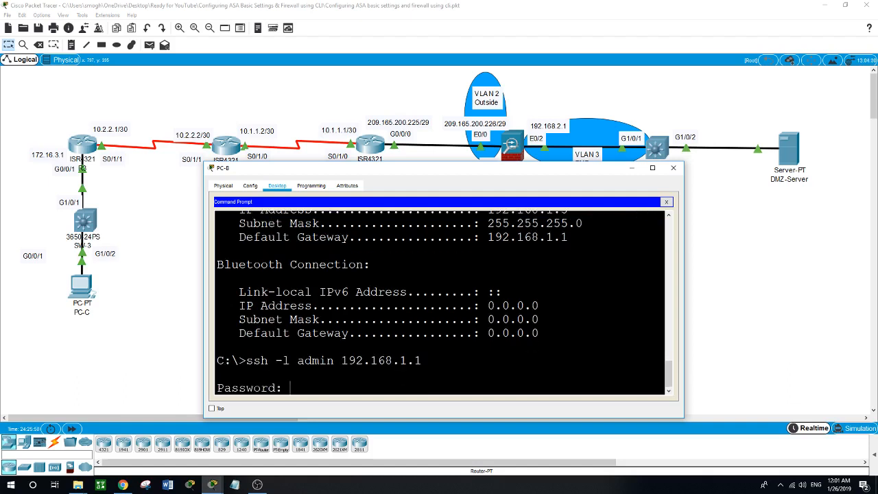
key("Return")
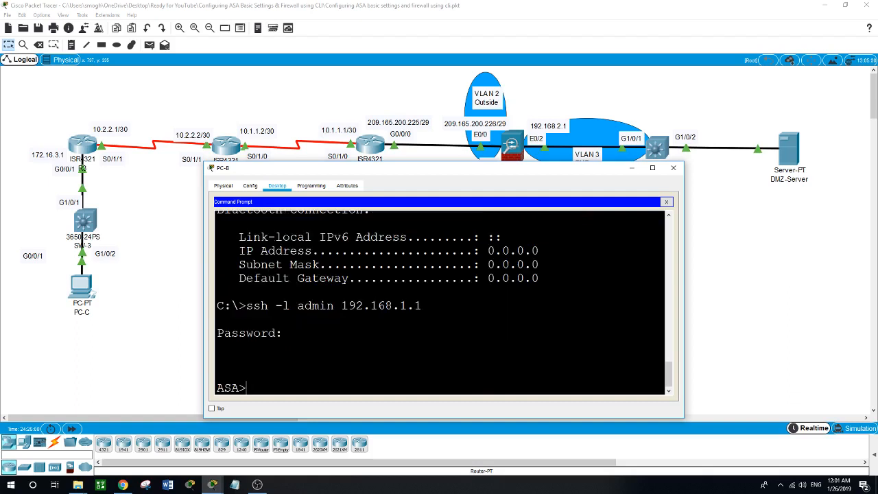
type("en")
key("Return")
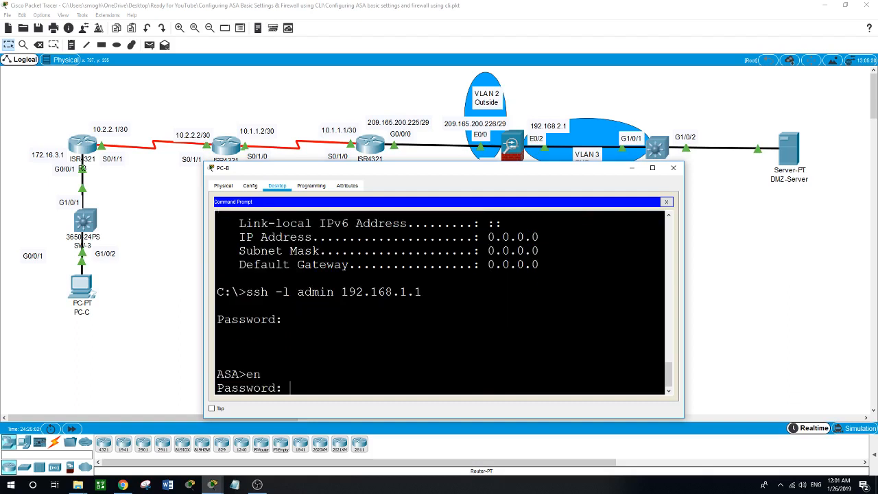
key("Return")
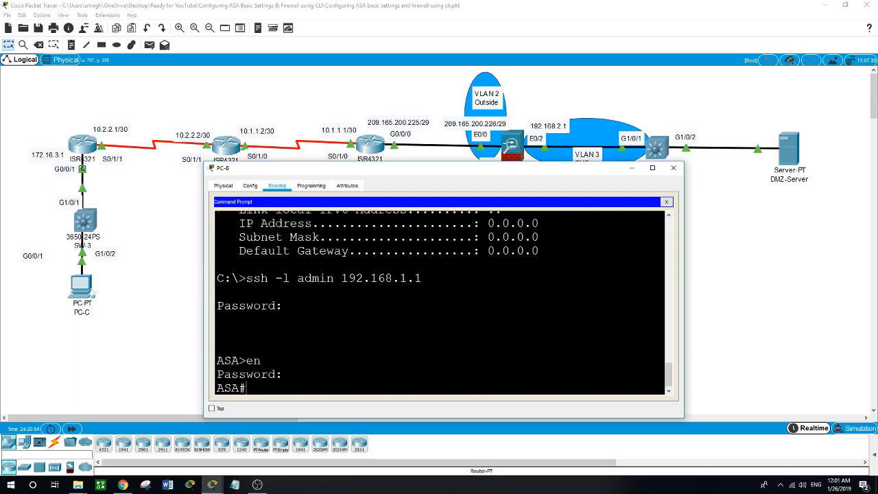
- Bring the network topology to the front and check the DMZ-Server's IP address
left_click(146, 344)
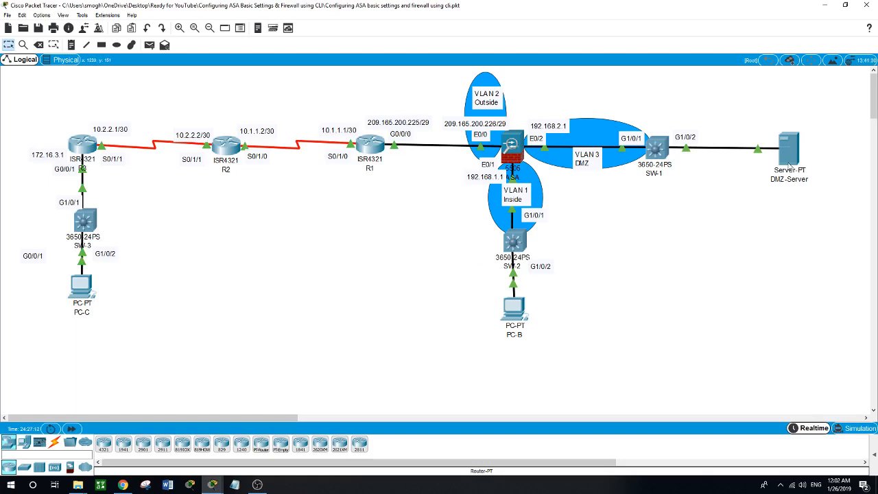
mouse_move(789, 165)
- Give ASA interface VLAN 3 address 192.168.2.1 255.255.255.0 with no forward to VLAN 1
left_click(512, 145)
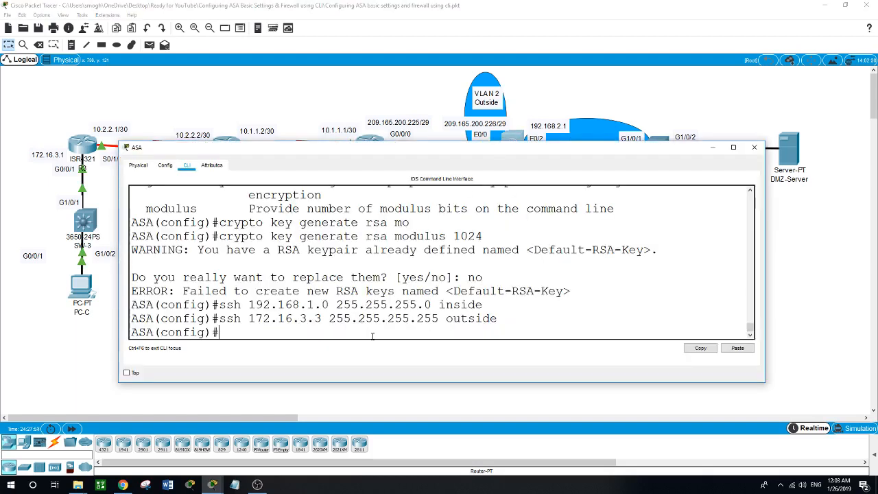
type("int vlan 3")
key("Return")
type("ig-if)#i")
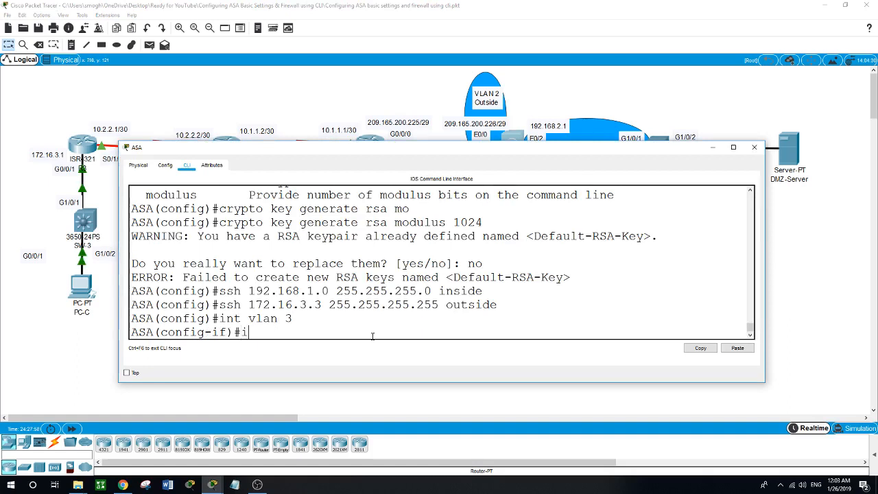
type("p address 1")
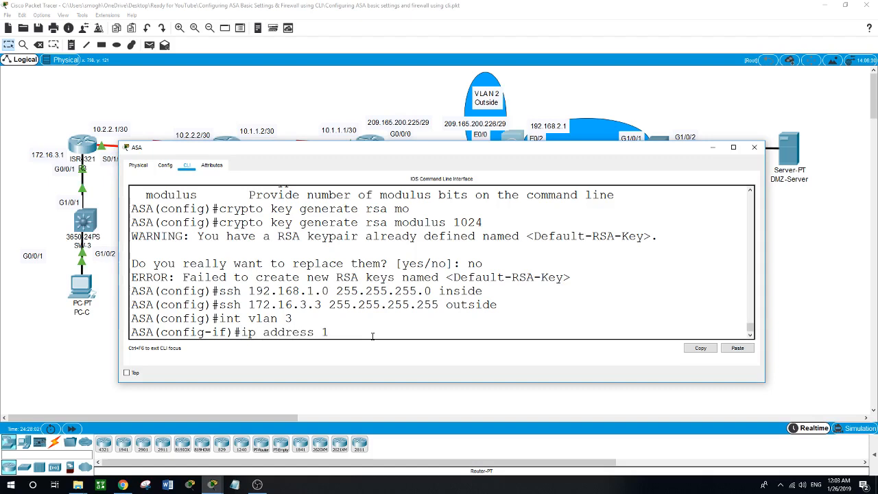
type("92.168.2.1 255.25")
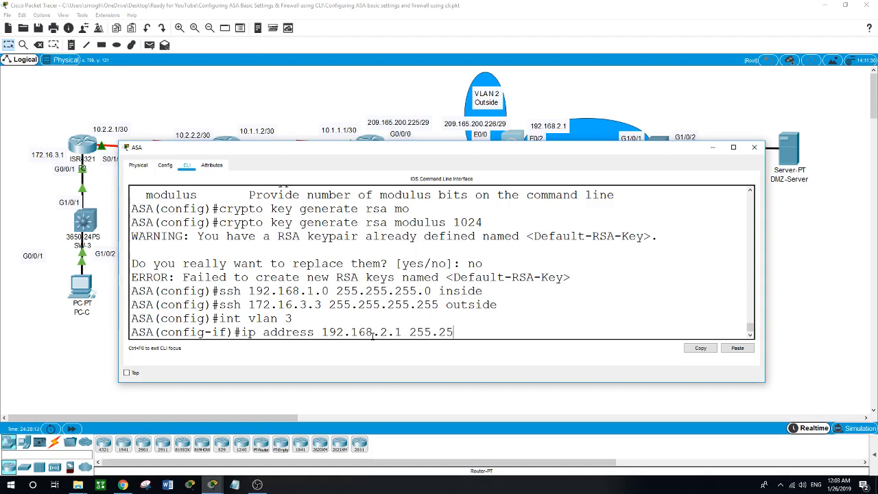
type("5.255.0")
key("Return")
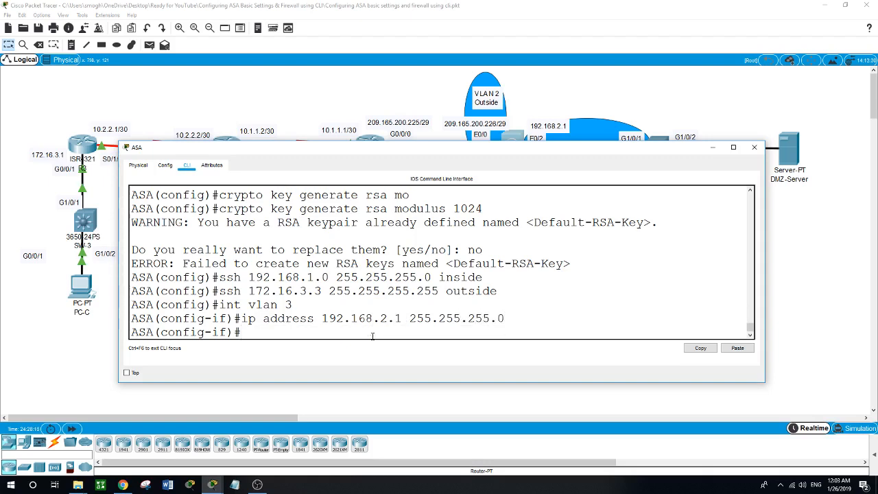
type("no forw")
key("Tab")
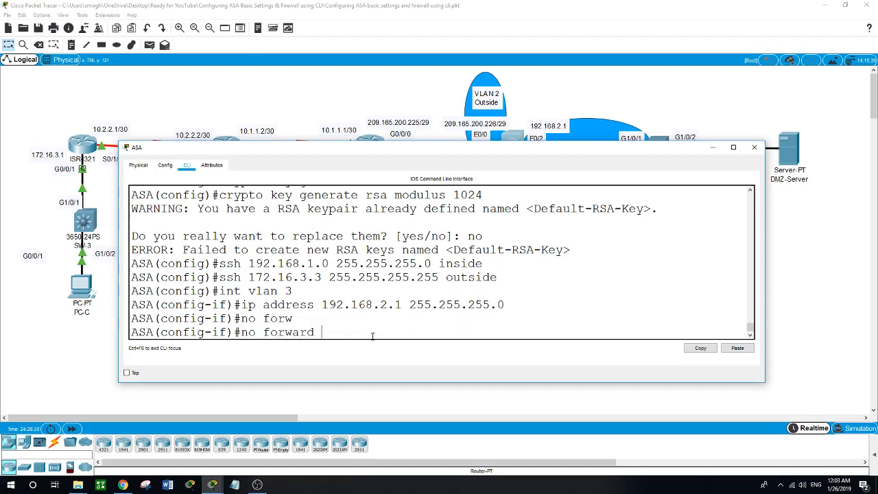
type("int")
key("Tab")
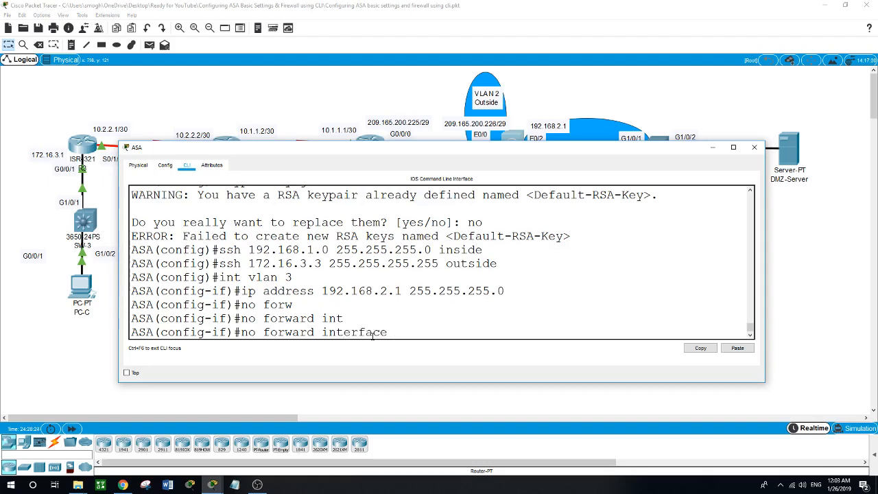
type("vlan 1")
key("Return")
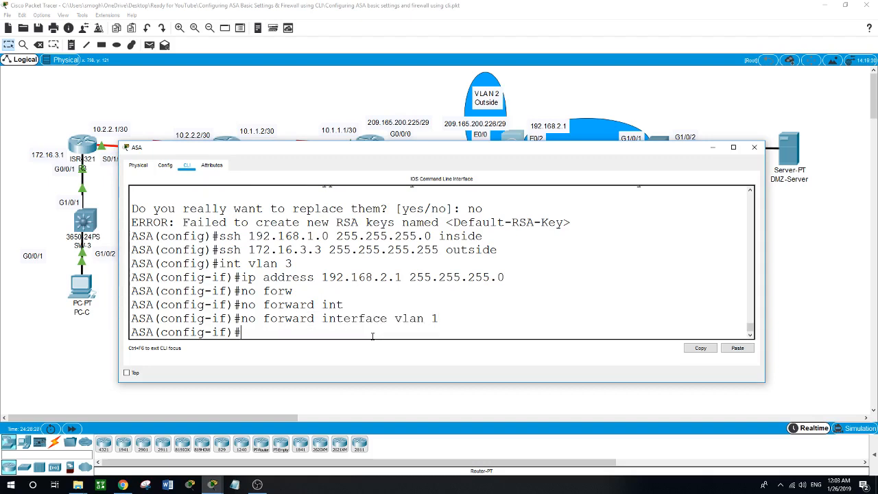
- Name the VLAN 3 interface dmz with security level 70, then exit
type("nameif dmz")
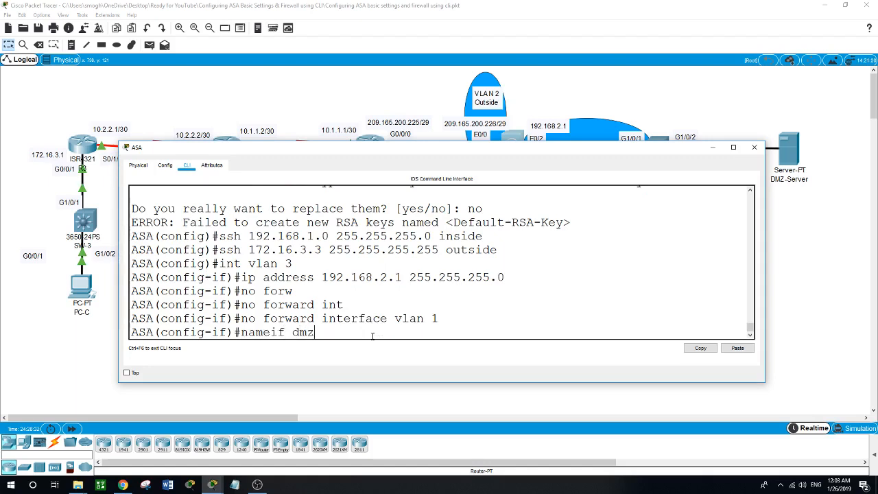
key("Return")
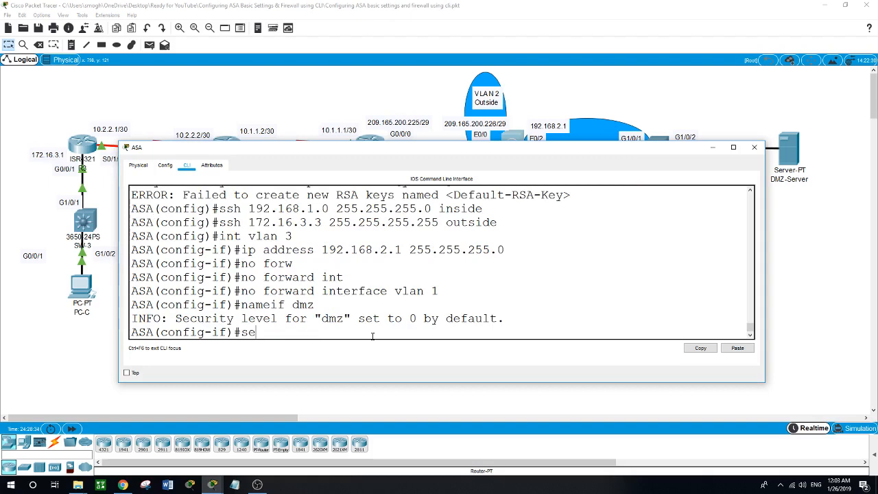
type("c")
key("Tab")
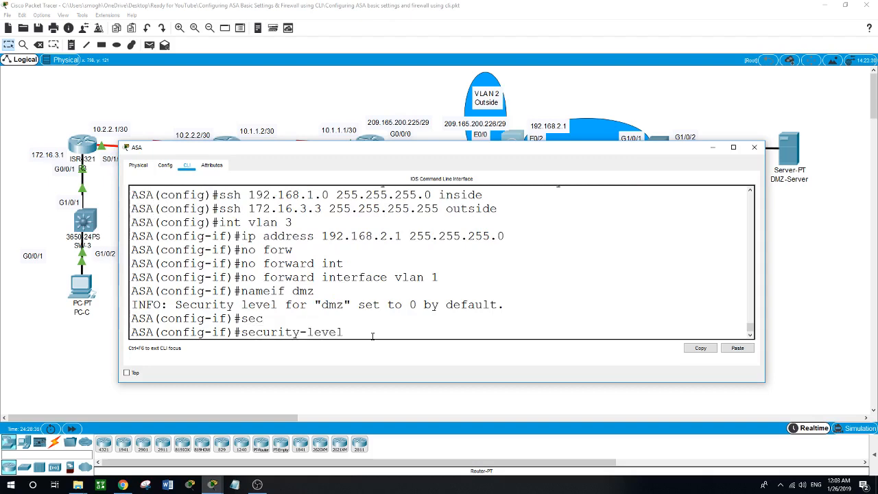
type("70")
key("Return")
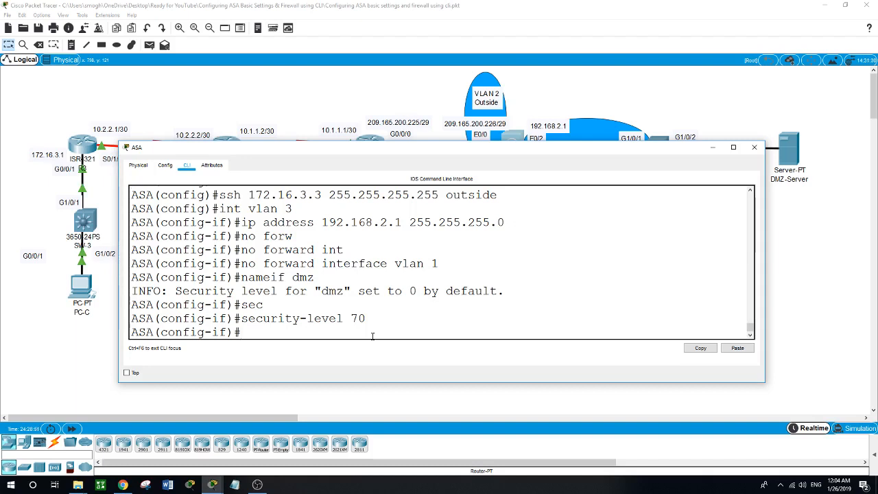
type("exit")
key("Return")
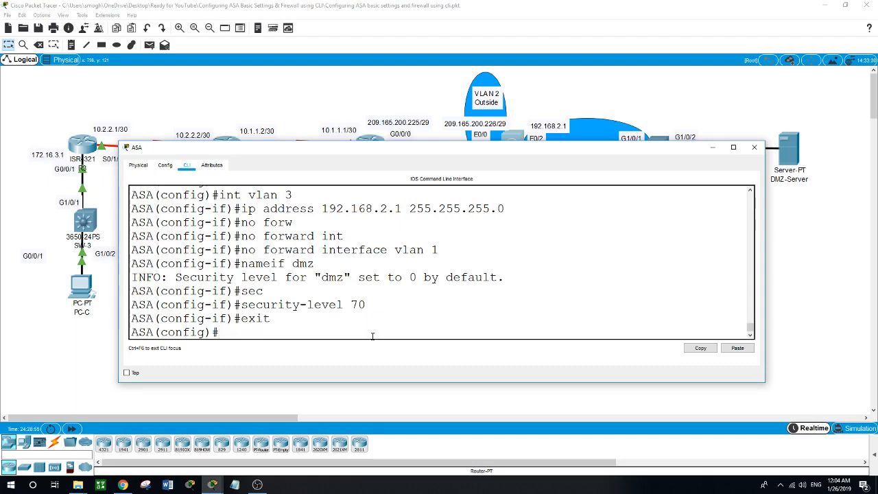
type("int e0/")
- Make Ethernet0/2 an access port in VLAN 3 with 'switchport access vlan 3'
left_click_drag(487, 148, 478, 186)
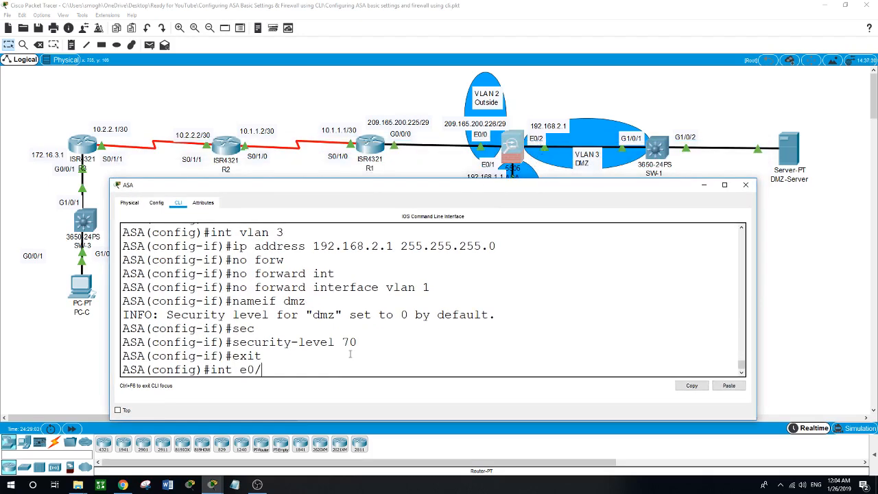
type("2")
key("Return")
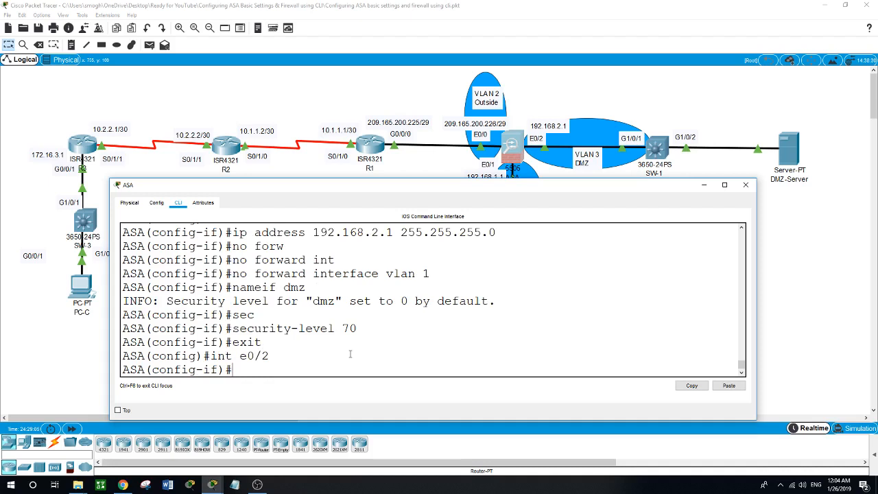
type("swi")
key("Tab")
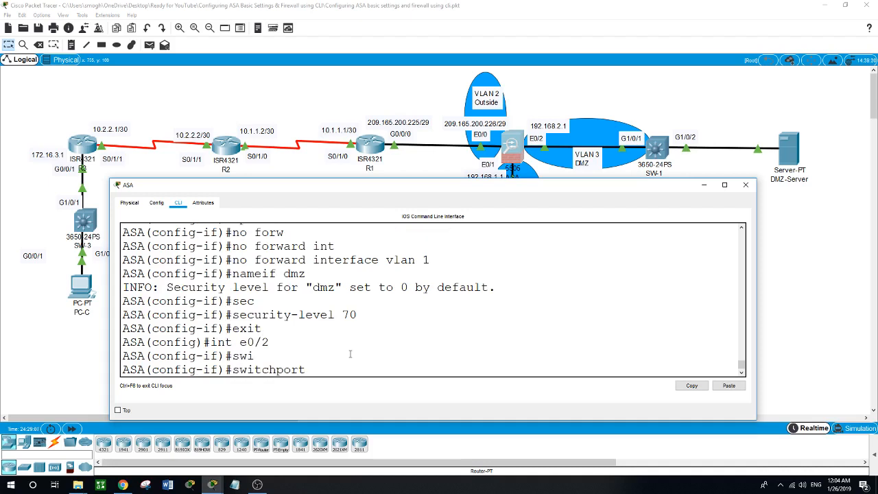
type("acc")
key("Tab")
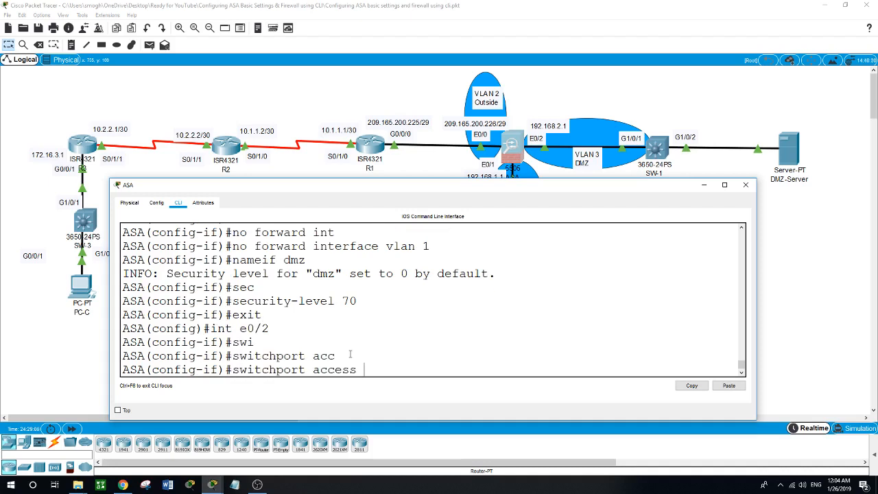
type("vlan 3")
key("Return")
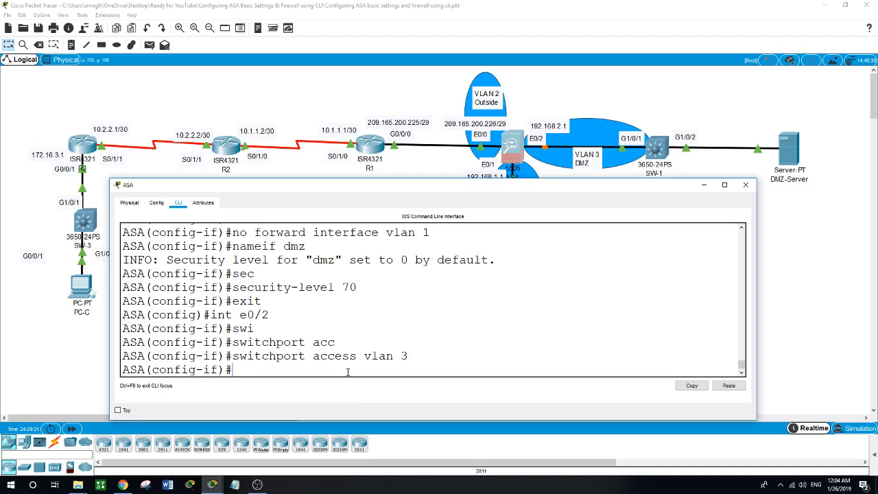
type("exit")
key("Return")
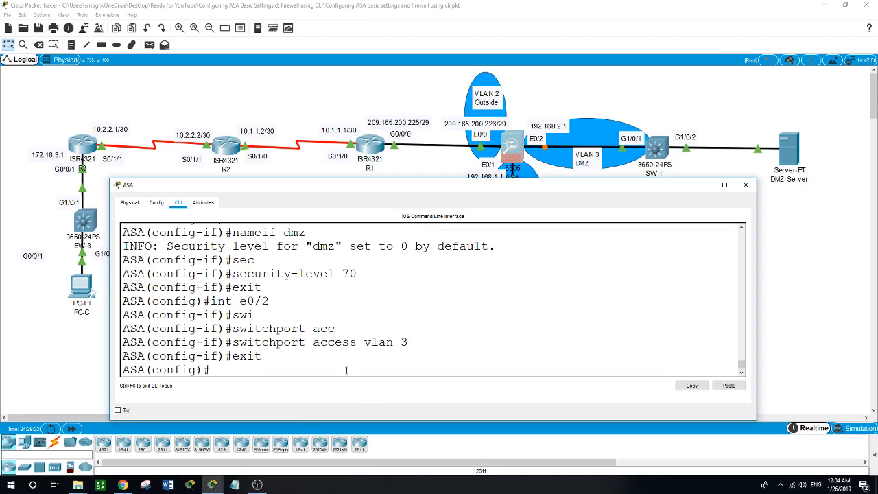
type("show int ip ")
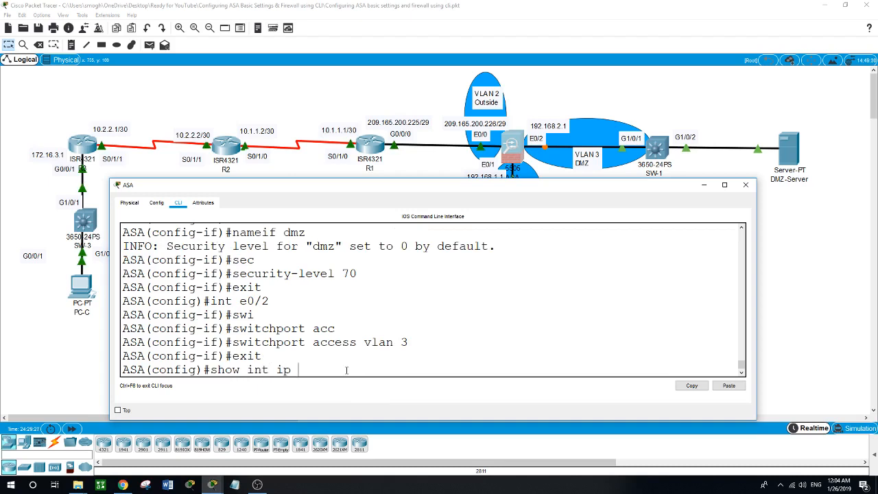
type("brief")
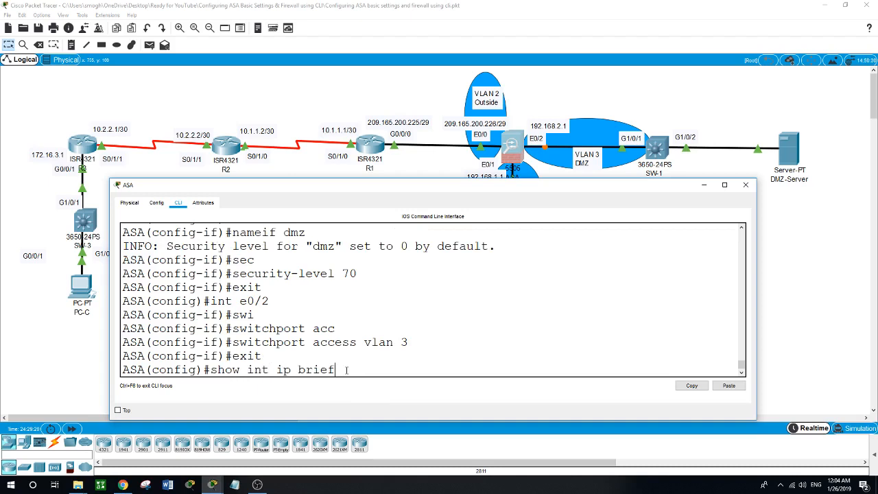
- Check 'show int ip brief' and 'show switch vlan' for VLAN 3 dmz at 192.168.2.1 on Et0/2
key("Return")
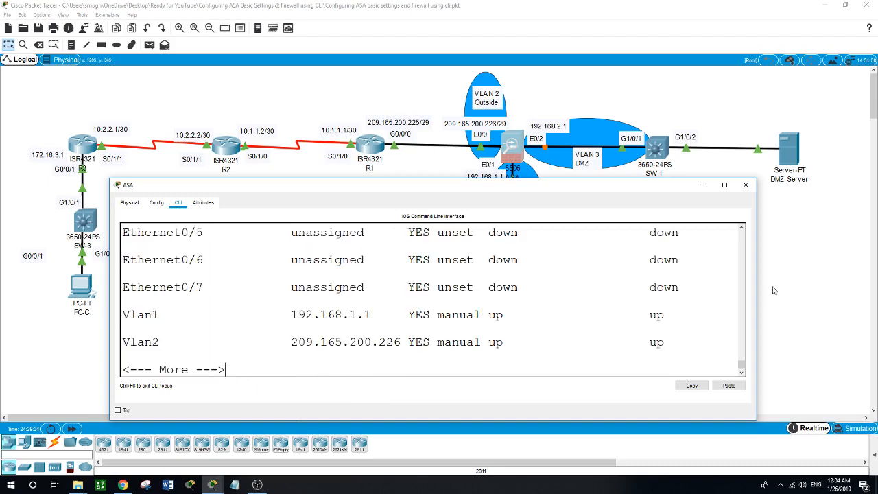
left_click_drag(756, 298, 834, 300)
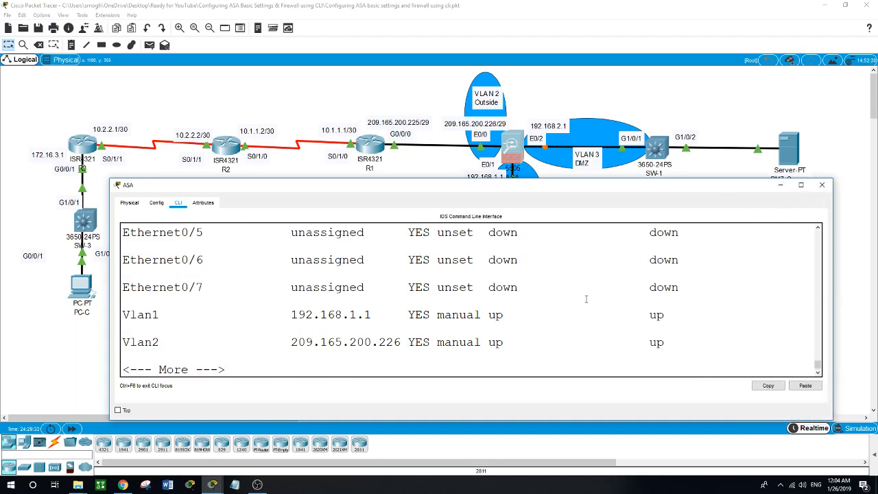
key("space")
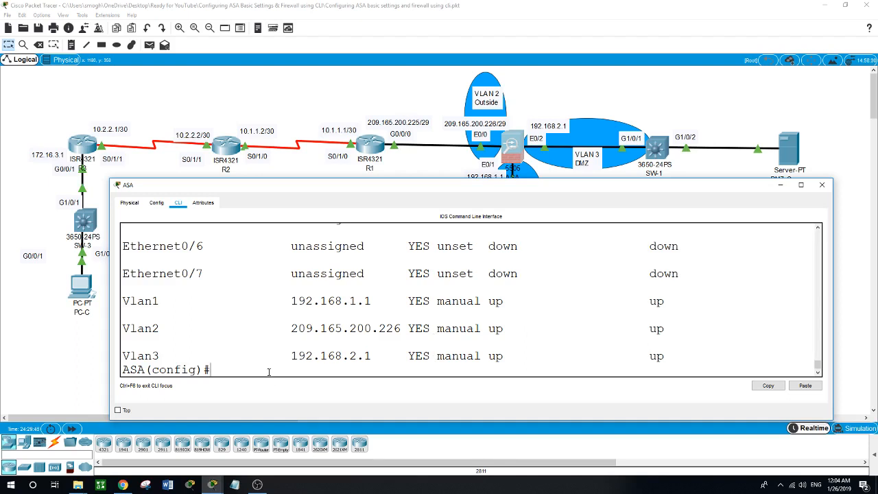
type("show switch vlan")
key("Return")
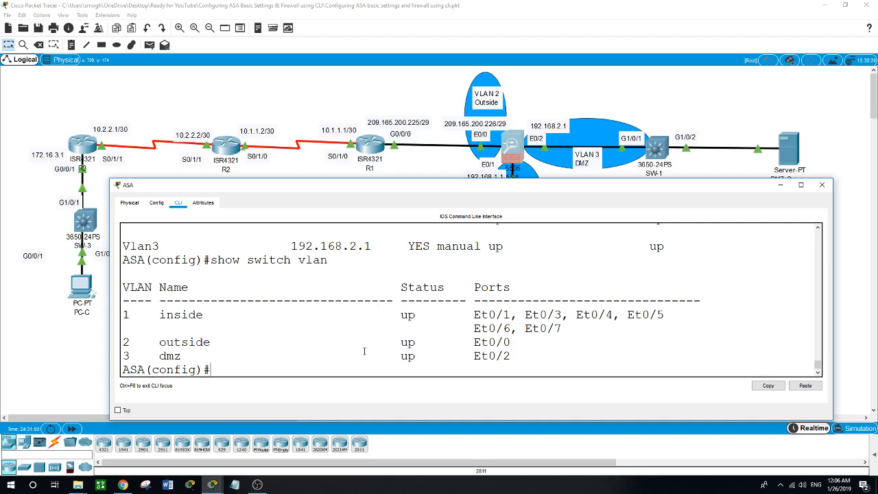
- Create network object dmz-server as host 192.168.2.3
type("o")
type("bject")
type(" ?")
type("network")
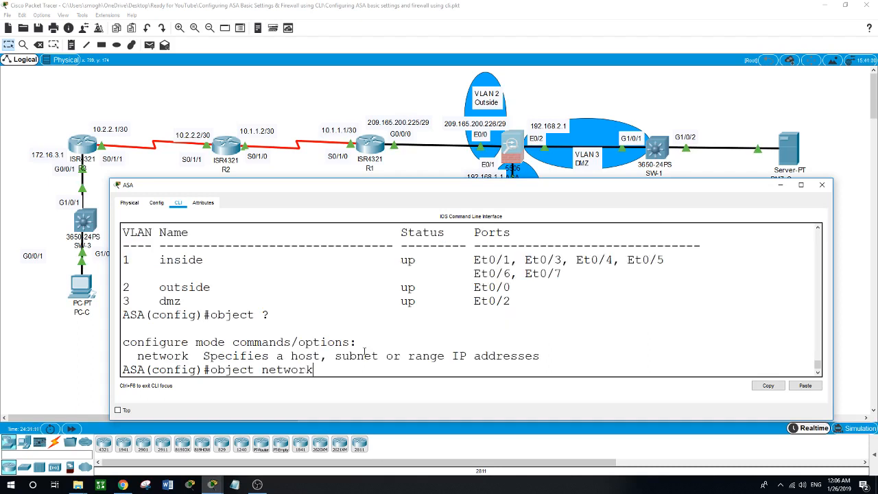
type(" dmz-server")
key("Return")
type("host")
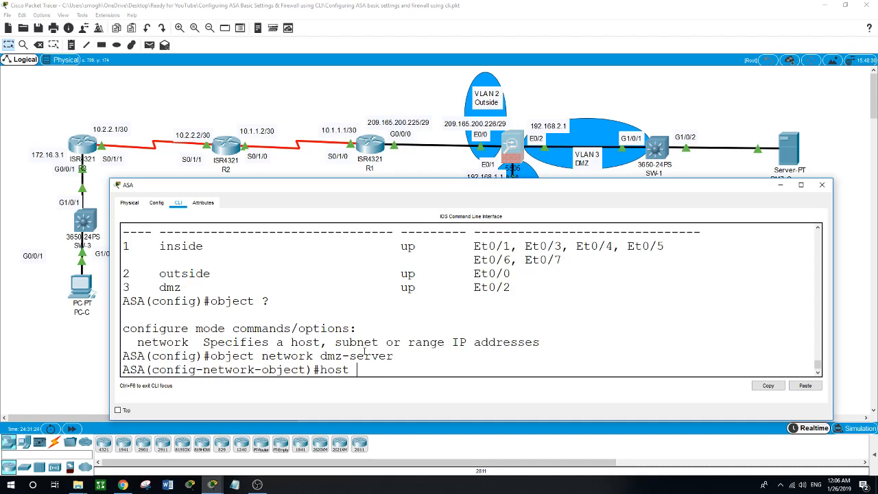
type("192.168.2.3")
key("Return")
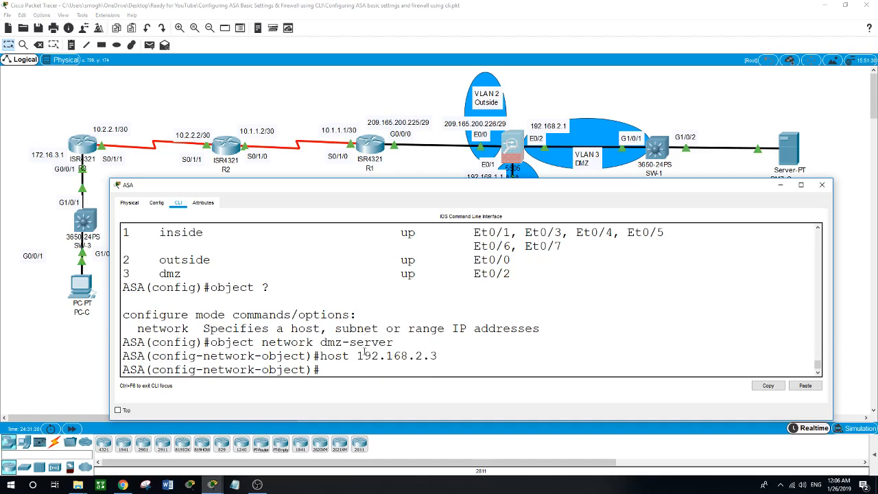
key("Return")
- Add 'nat (dmz,outside) static 209.165.200.227' to dmz-server and exit the object
type("nat")
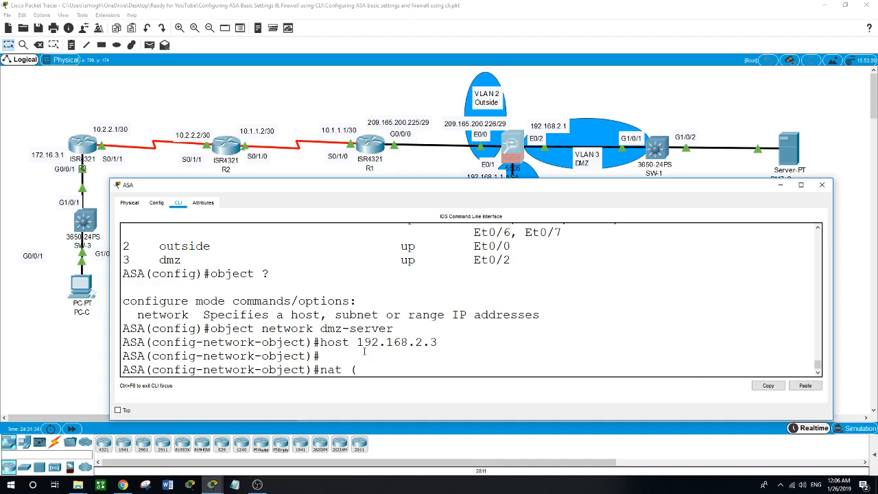
type(" (dm")
type("z")
type(",")
type("outside")
type(") ")
type("?")
type("stati")
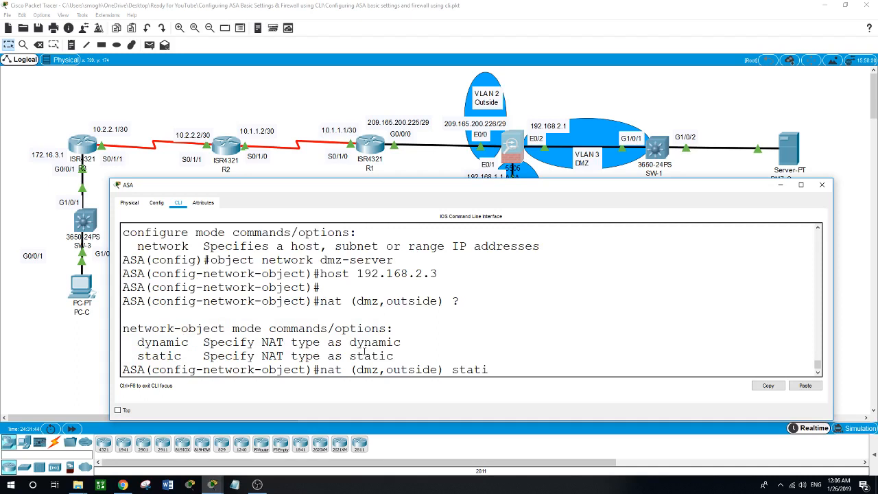
key("Tab")
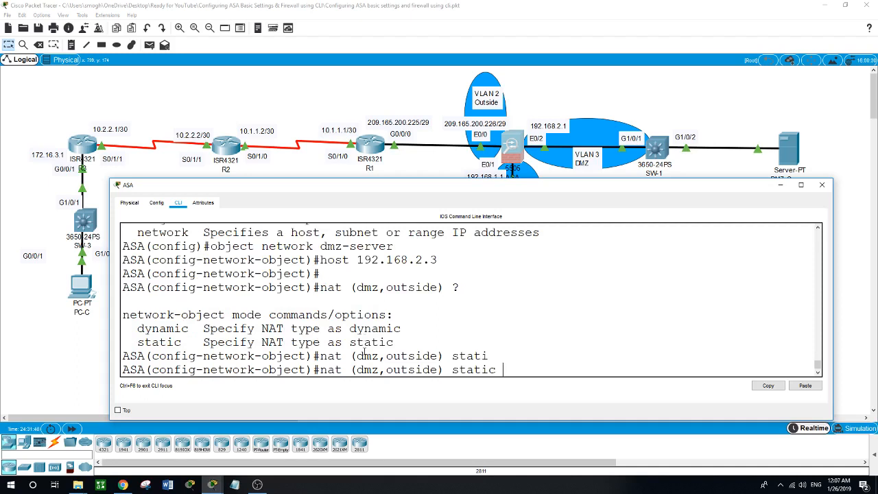
type("209.")
type("165.200.227")
key("Return")
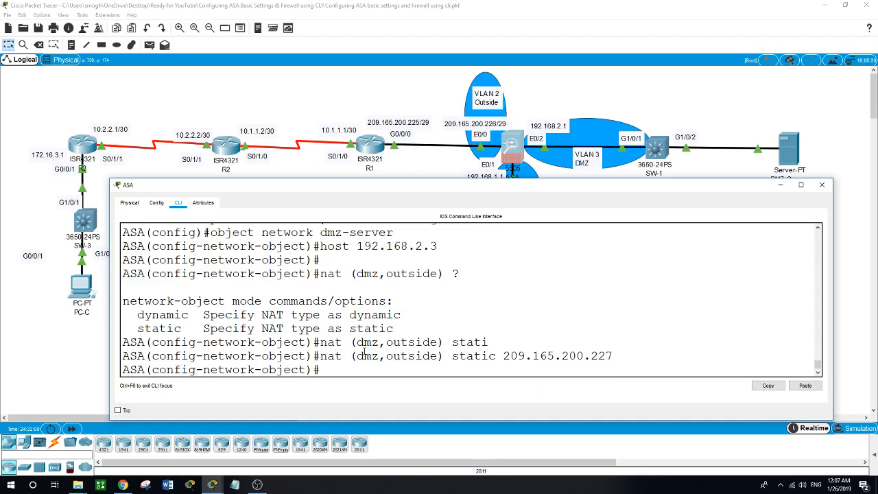
type("exit")
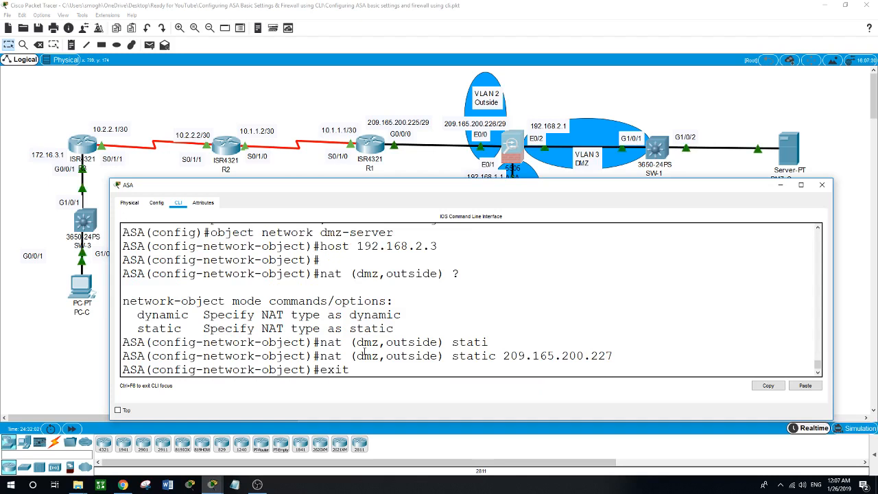
key("Return")
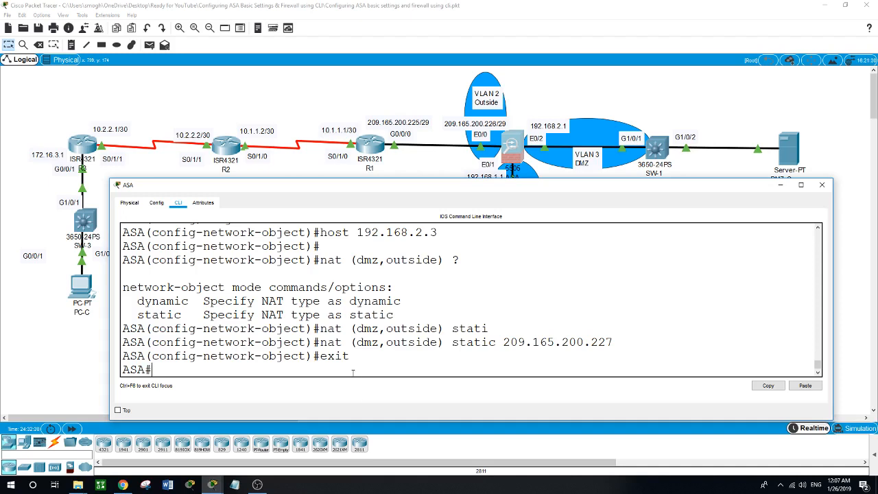
- Enter global configuration and attempt to Tab-complete the access command, then back out
type("conf t")
key("Return")
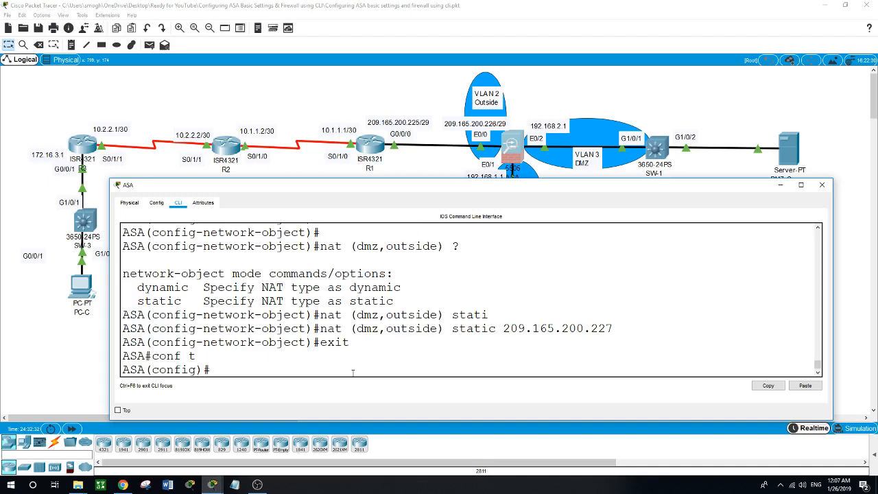
type("acc")
key("Tab")
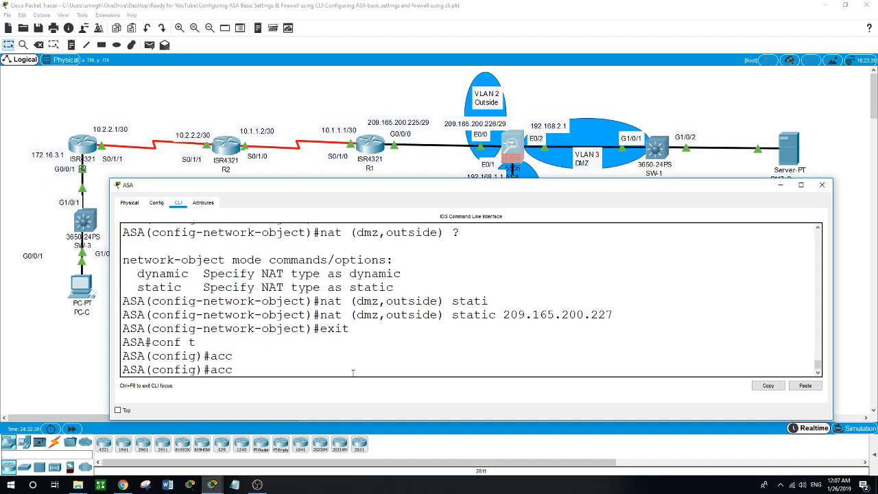
type("e")
key("Tab")
key("BackSpace")
key("BackSpace")
key("BackSpace")
key("BackSpace")
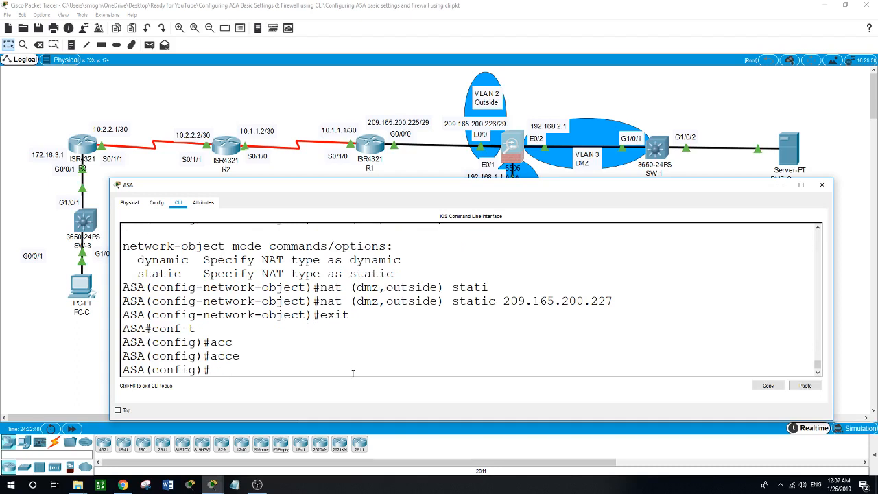
type("access")
key("Tab")
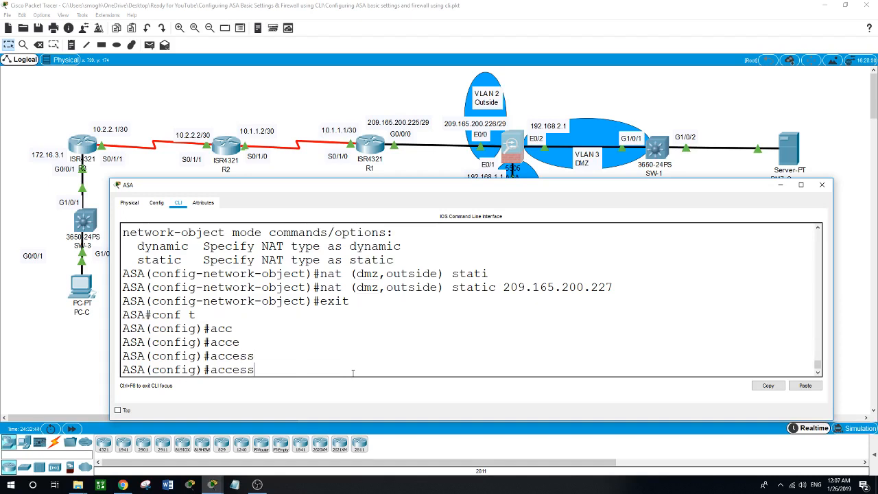
key("BackSpace")
key("BackSpace")
key("BackSpace")
key("BackSpace")
key("BackSpace")
key("BackSpace")
type("exit")
key("Return")
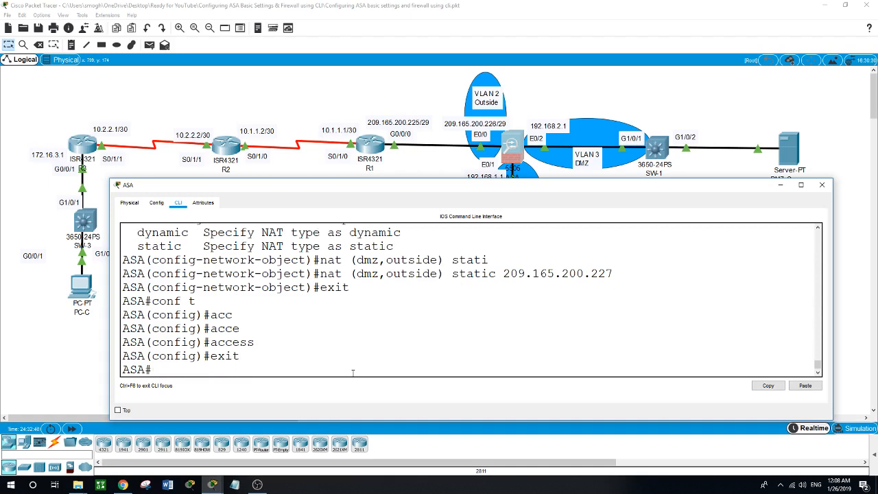
- Re-enter 'conf t' and type 'access-list OUTSIDE-DMZ permit icmp any host 192.168.2.3'
type("conf t")
key("Return")
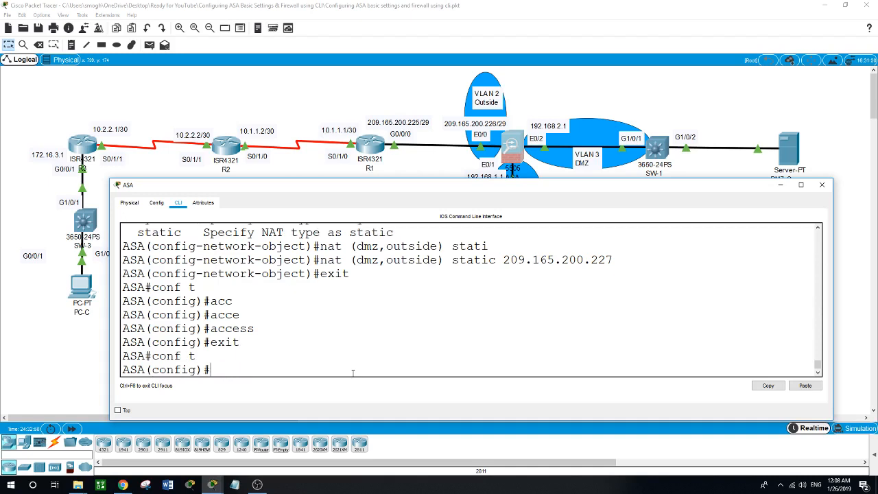
type("access")
key("Tab")
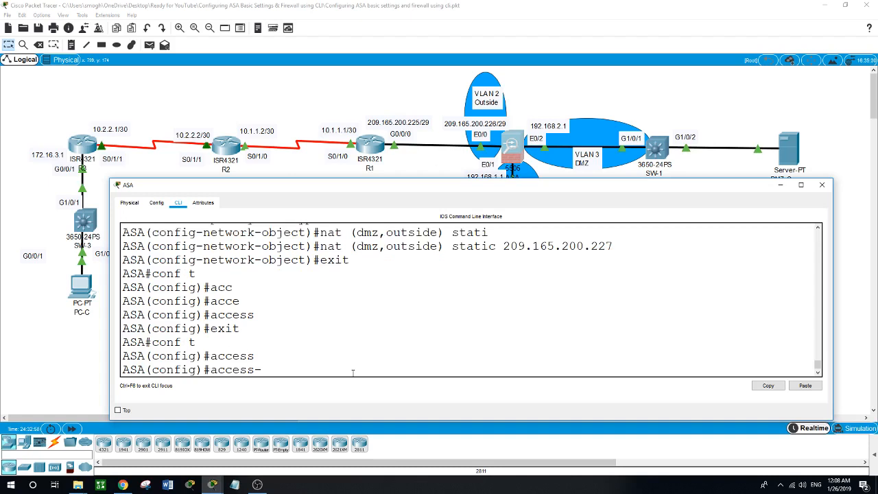
type("list ?")
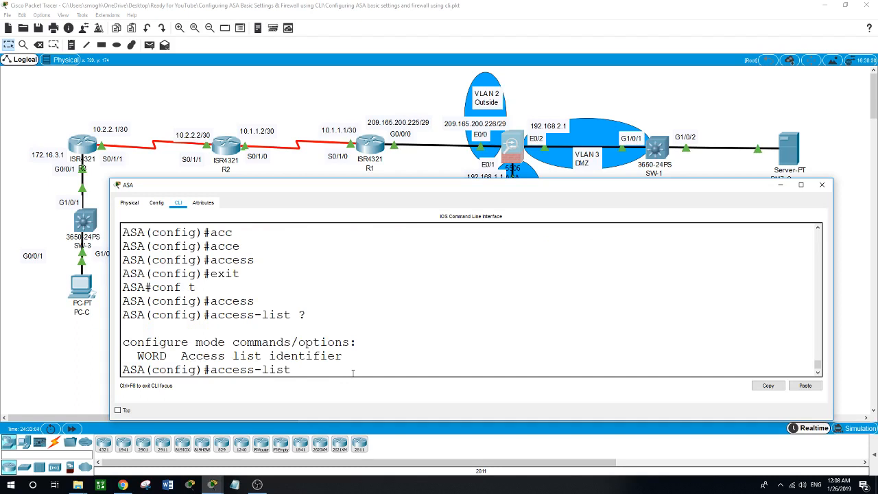
type("OUTSIDE-DMZ permit")
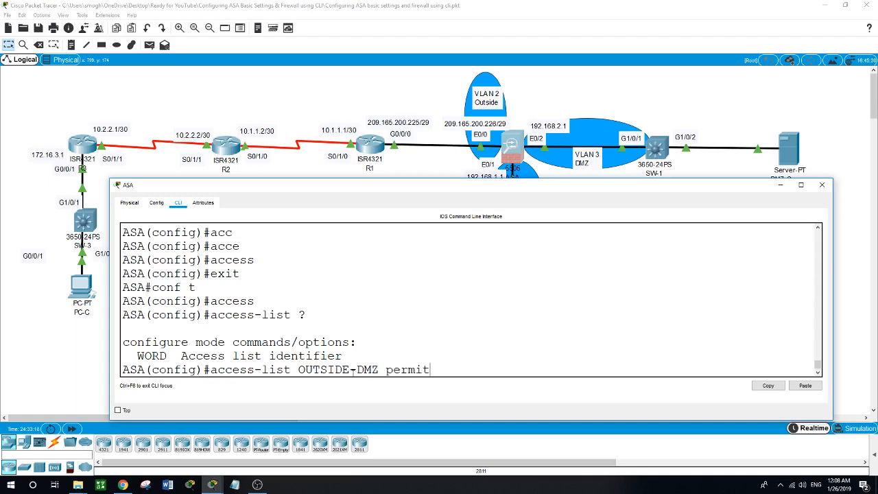
type(" icmp any host 192.168")
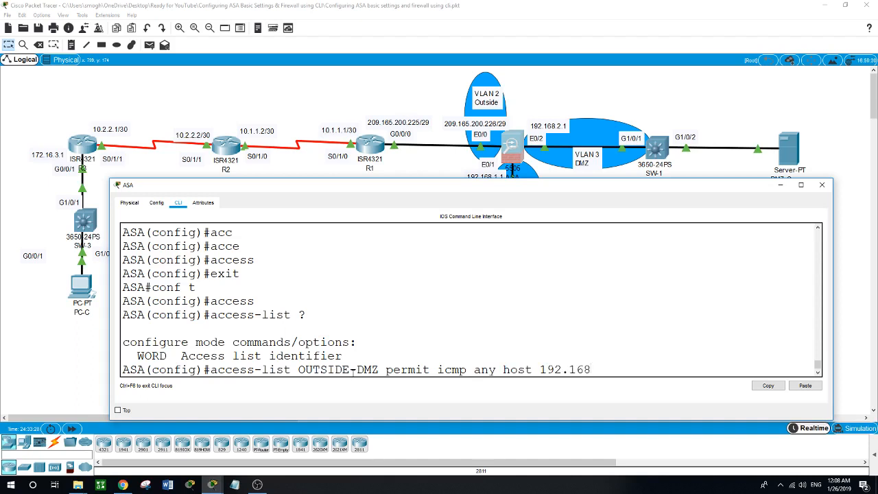
type(".2.3")
- Commit the ICMP rule, then add 'access-list OUTSIDE-DMZ permit tcp any host 192.168.2.3 eq 80'
key("Return")
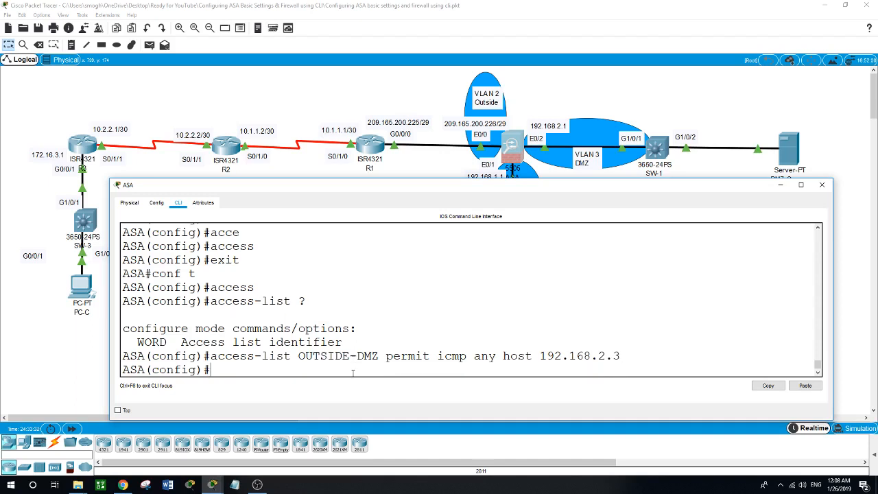
type("acc")
key("Tab")
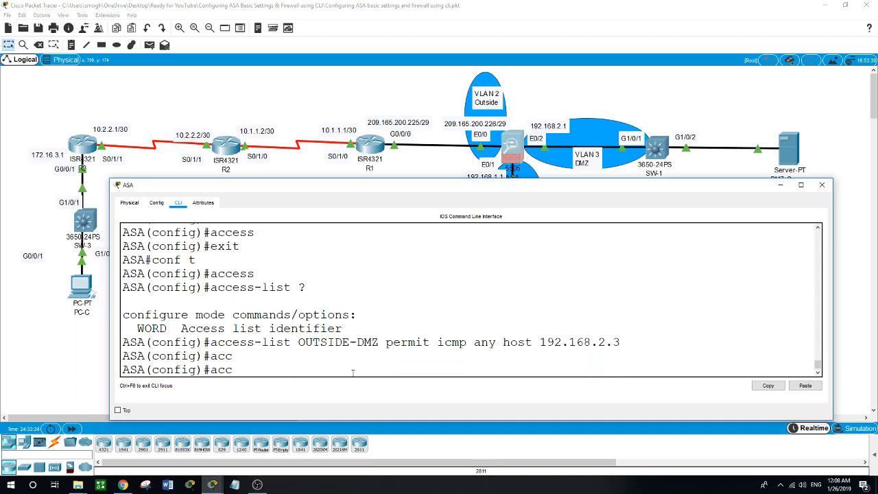
type("ess-list OUTSIDE-")
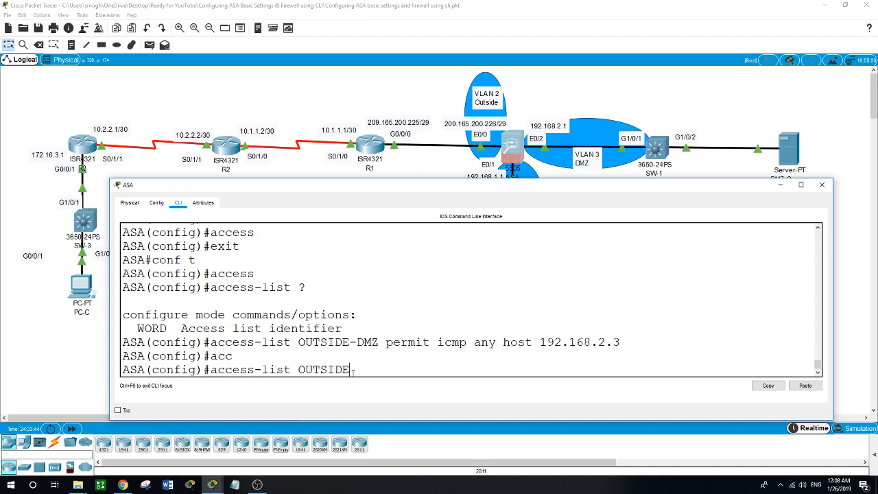
type("DMZ permit ")
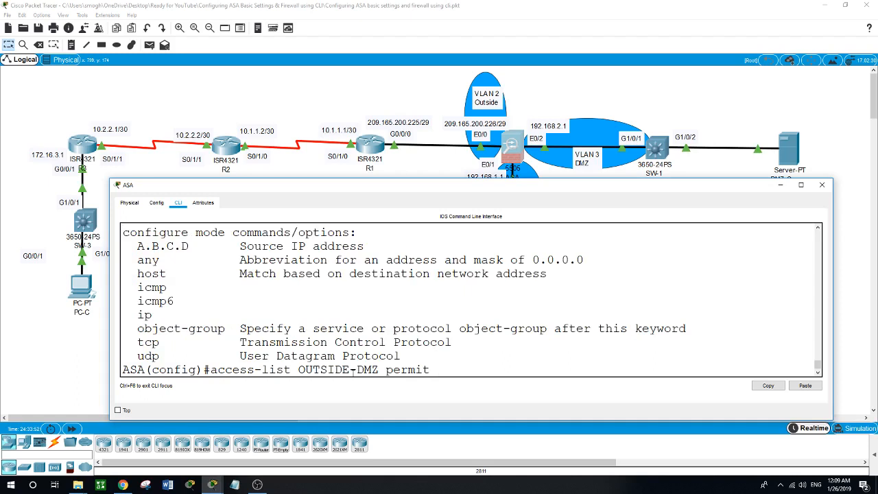
type("?tcp ?")
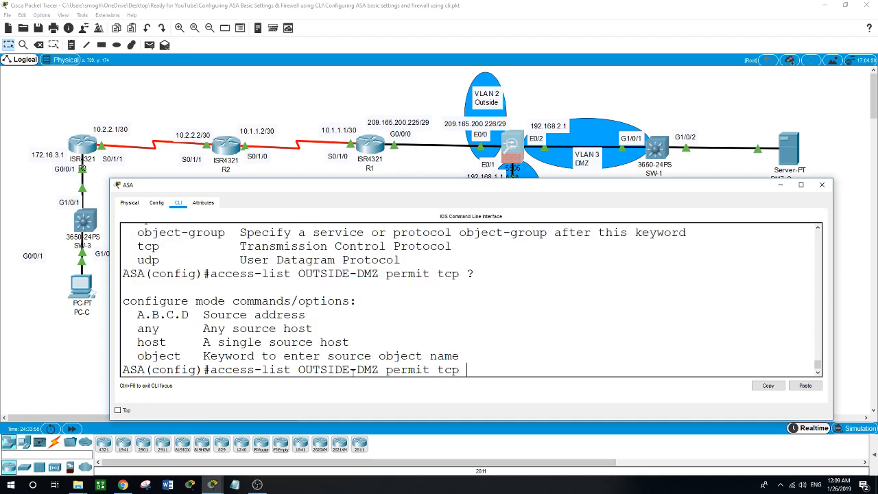
type("any host 192.168.2.3")
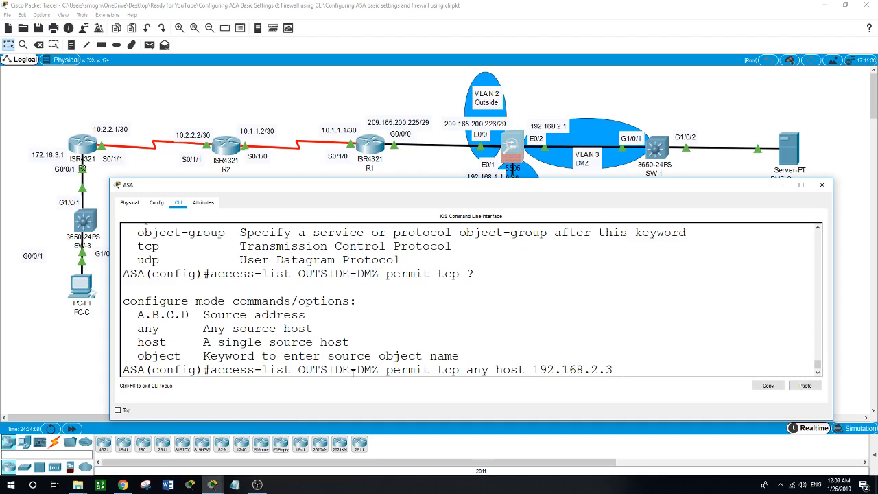
type(" e")
key("Tab")
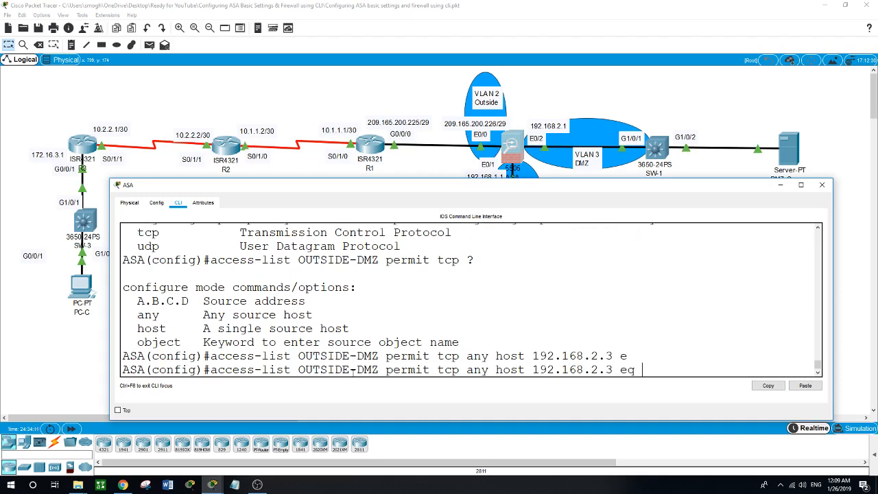
type("80")
key("Return")
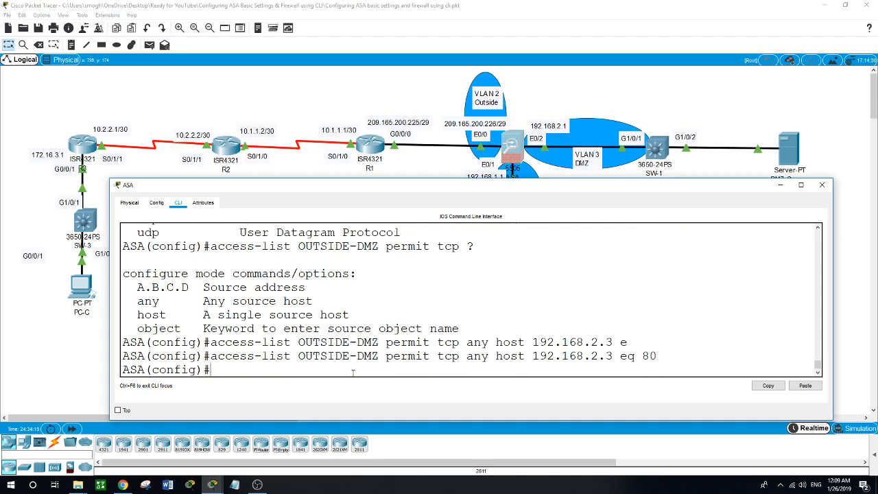
type("access-grou")
- Enter 'access-group OUTSIDE-DMZ in interface outside' to bind the ACL inbound on the outside interface
key("Tab")
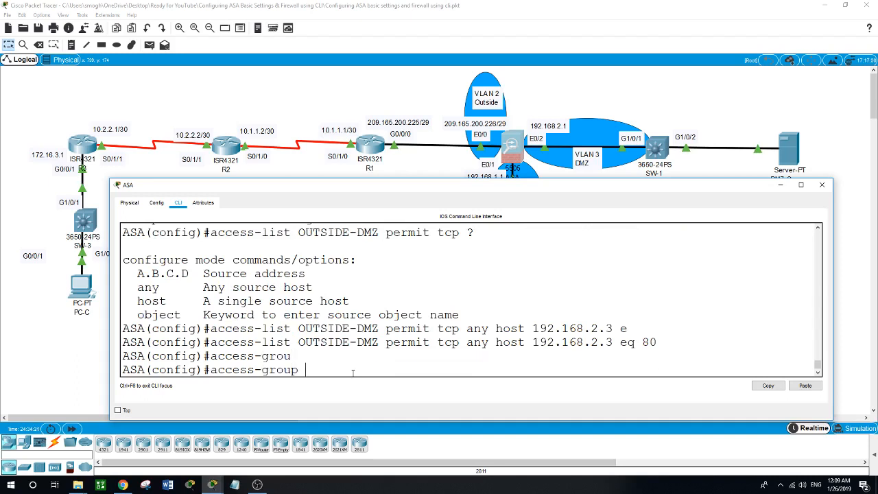
type("OUTSIDE-DM")
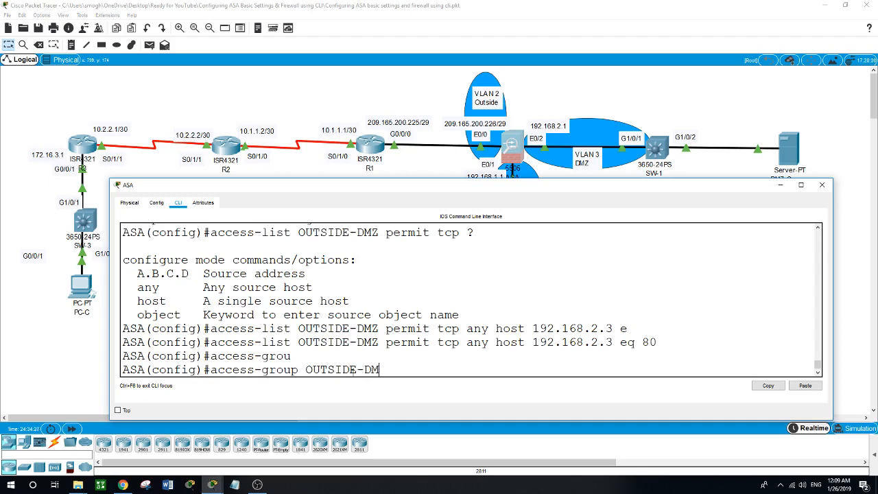
type("Z in ?")
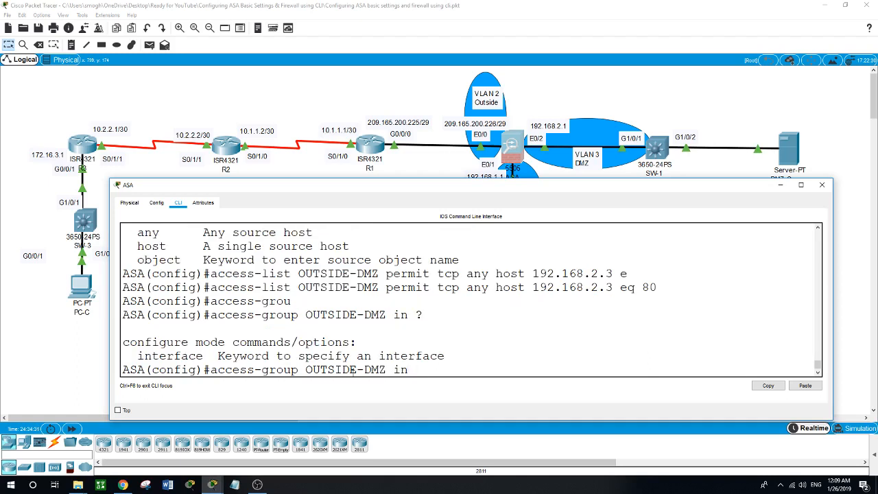
type("inter")
key("Tab")
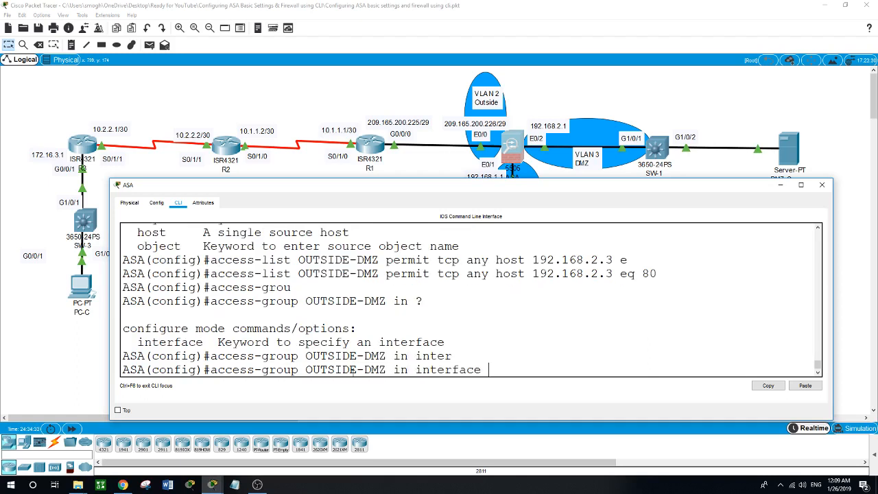
type("?")
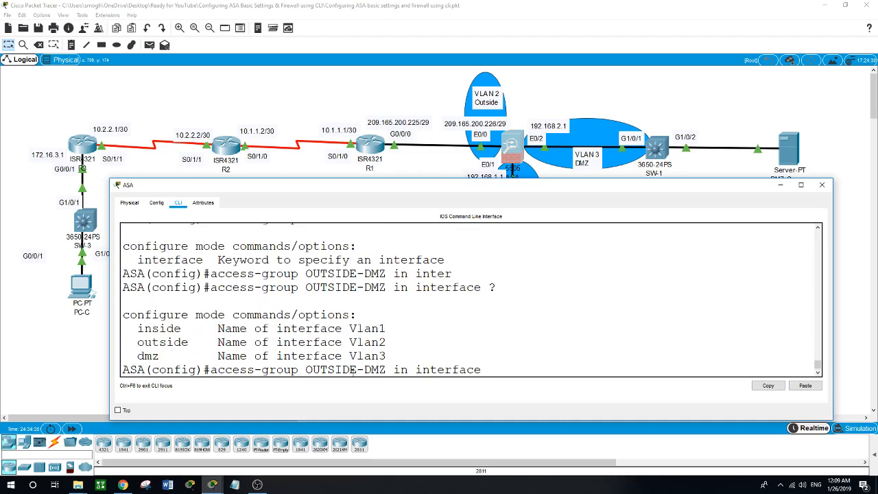
type("outside")
key("Return")
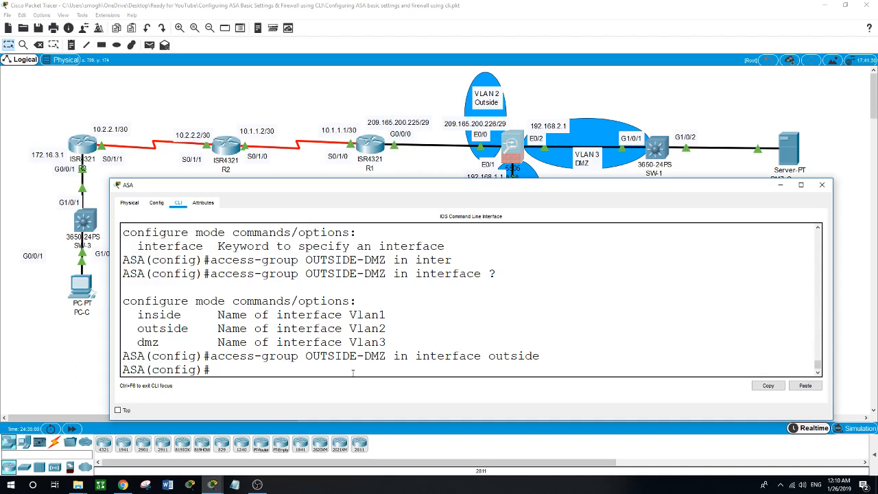
- Close the ASA window to show the full topology and bring OBS to the front
left_click(731, 106)
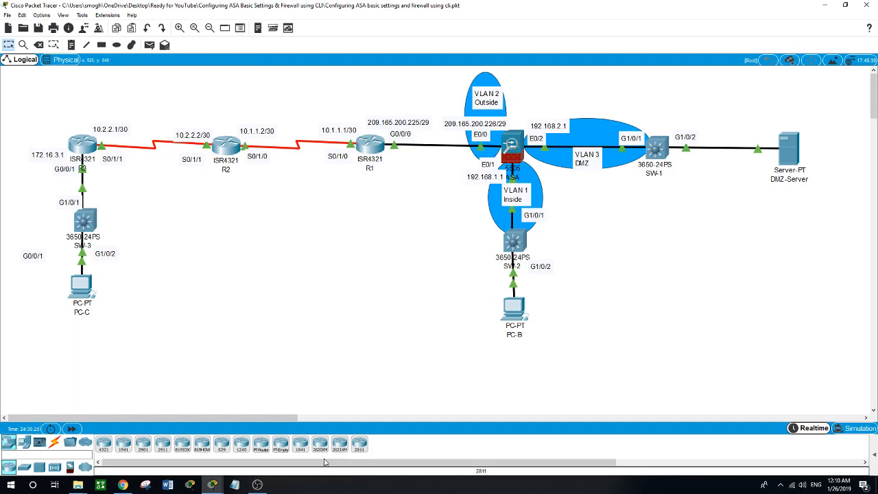
left_click(257, 484)
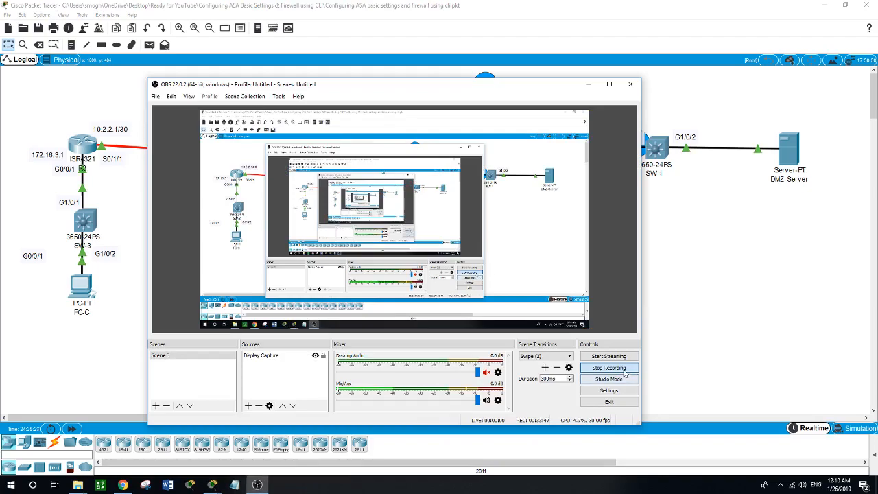